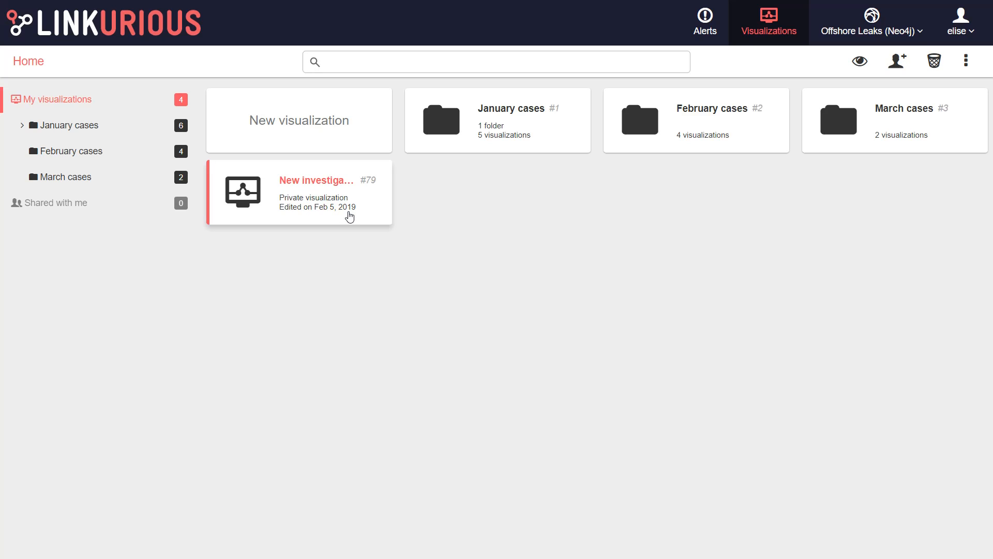
- Move the private visualization #79 into the March cases folder
{"action": "right_click", "coordinate": [350, 217]}
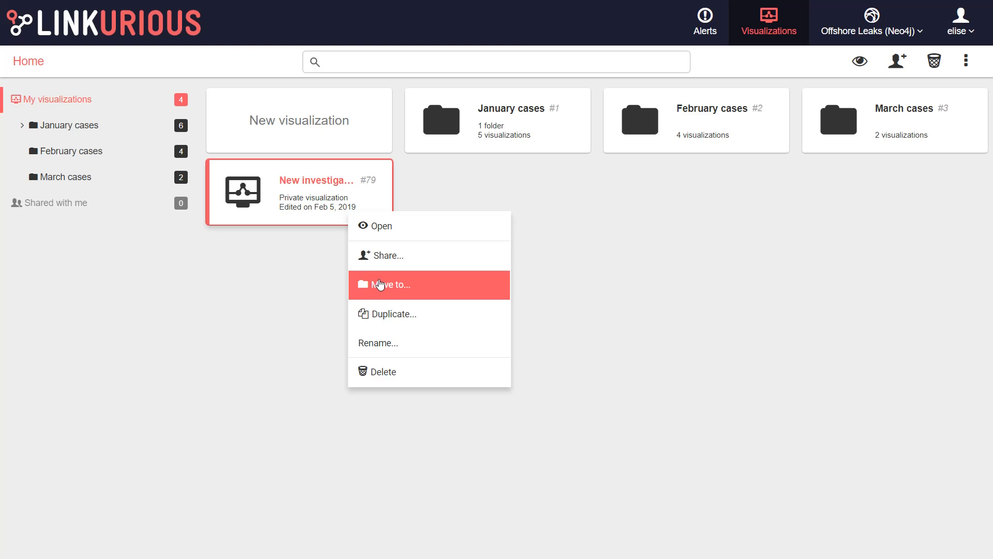
{"action": "left_click", "coordinate": [380, 284]}
{"action": "left_click", "coordinate": [391, 337]}
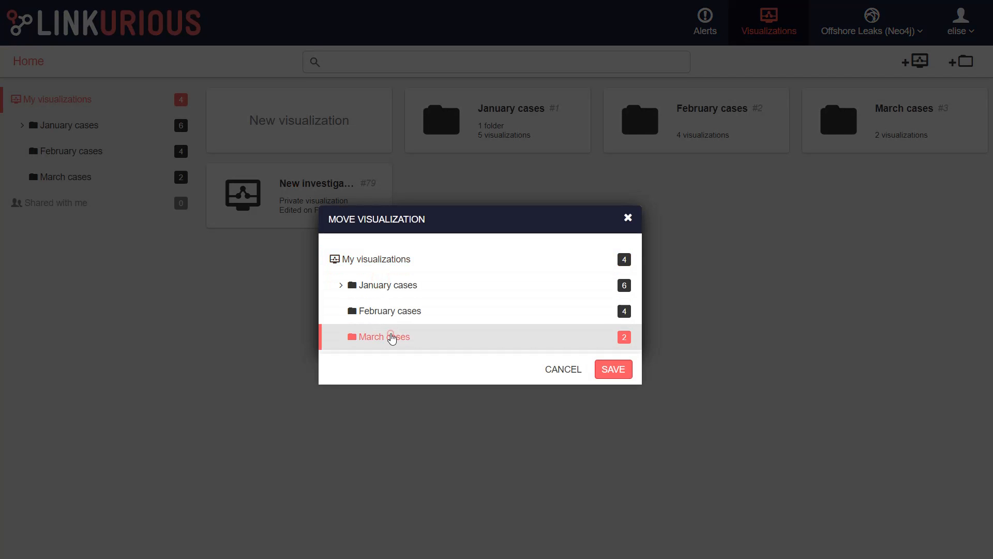
{"action": "left_click", "coordinate": [615, 374]}
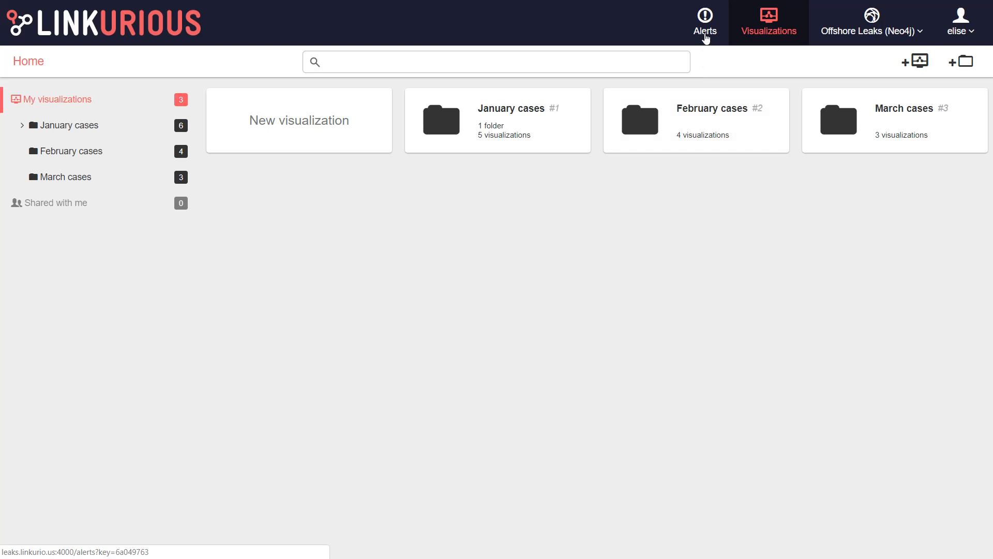
- View the list of alerts, return to the visualizations dashboard and show the available data sources
{"action": "left_click", "coordinate": [707, 39]}
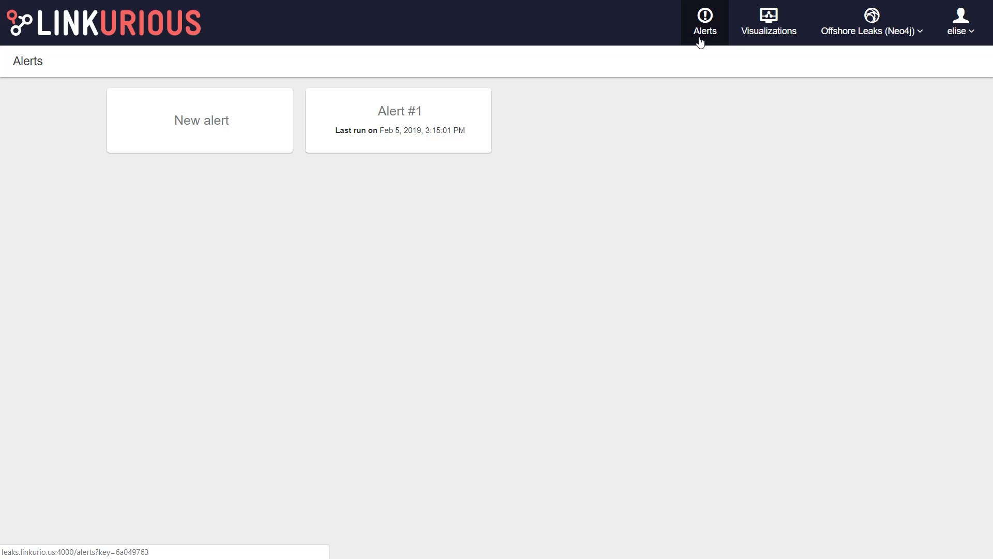
{"action": "left_click", "coordinate": [777, 32]}
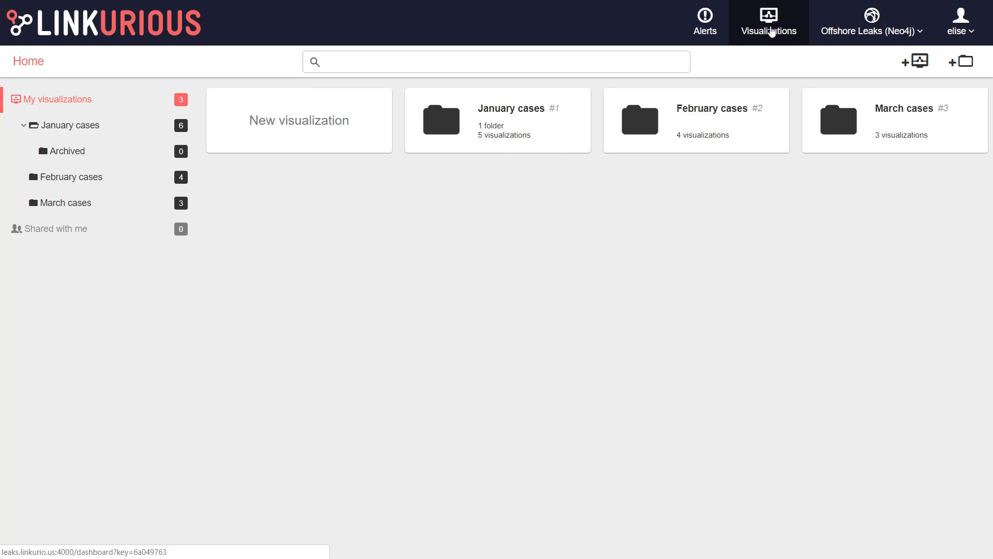
{"action": "left_click", "coordinate": [854, 32]}
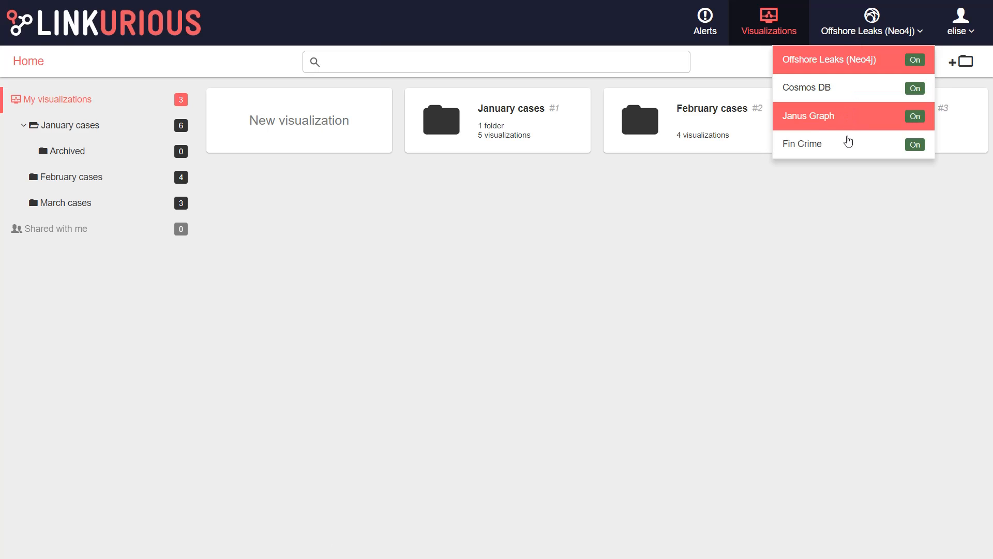
- View the About information for the installed Linkurious version and close it
{"action": "left_click", "coordinate": [963, 23]}
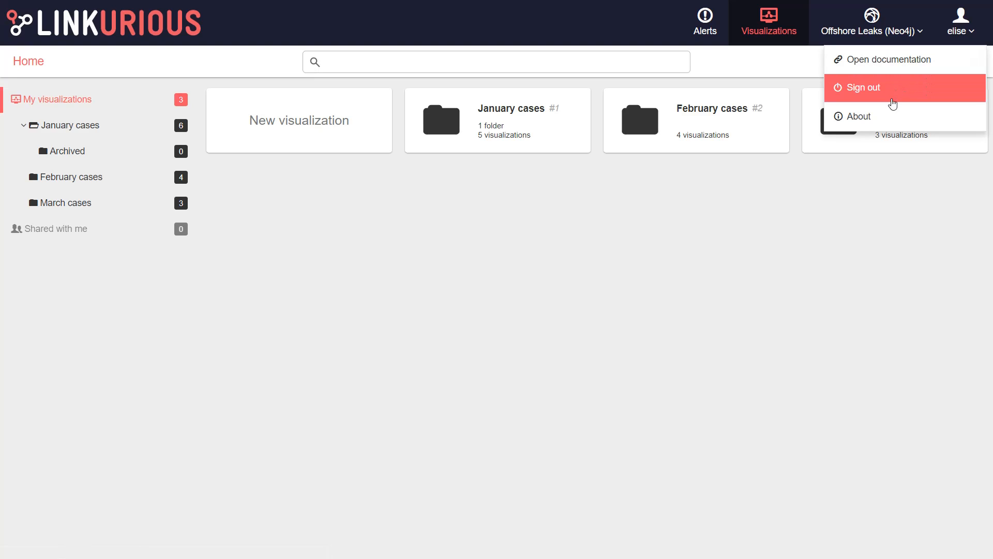
{"action": "left_click", "coordinate": [886, 119]}
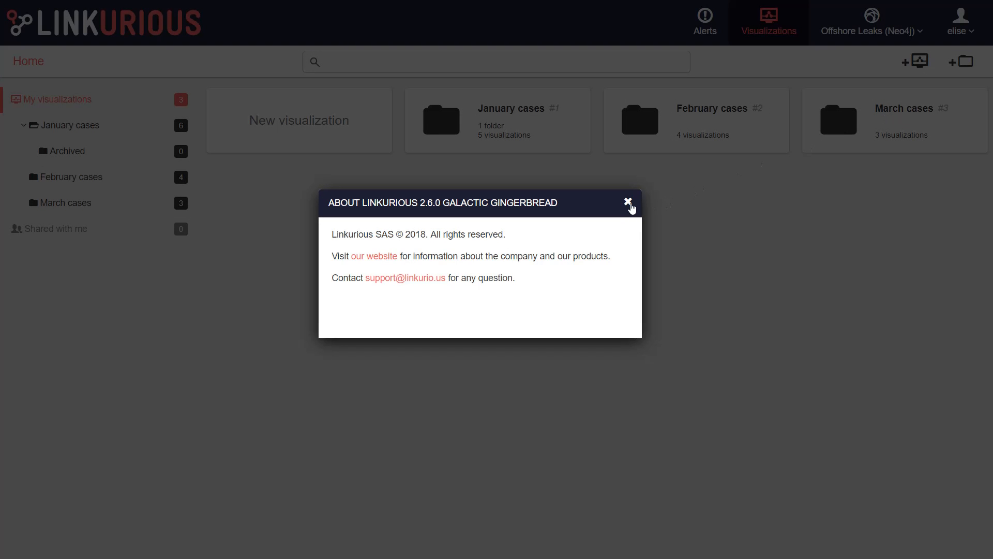
{"action": "left_click", "coordinate": [629, 204]}
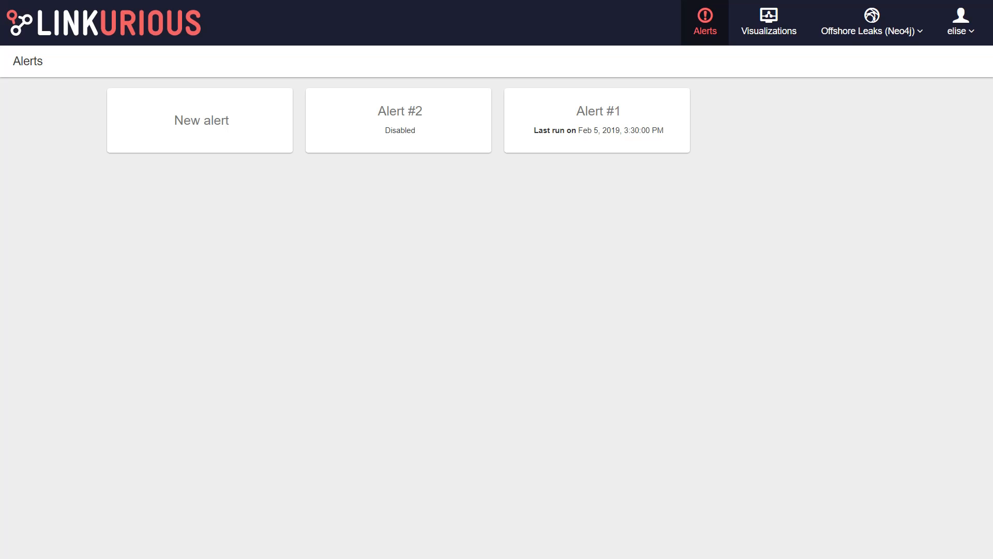
- Look at the query form for creating a new alert and leave it without saving
{"action": "left_click", "coordinate": [186, 131]}
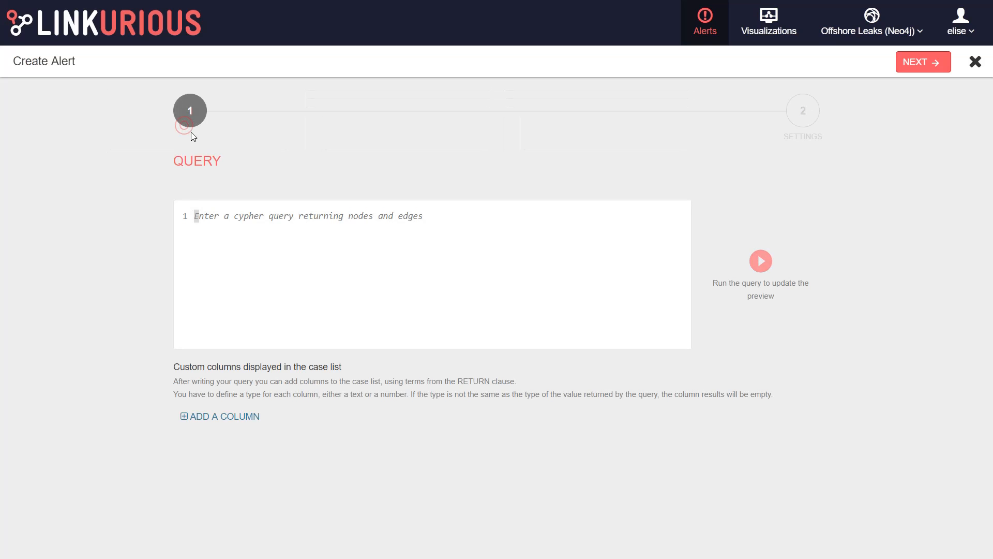
{"action": "left_click", "coordinate": [976, 62]}
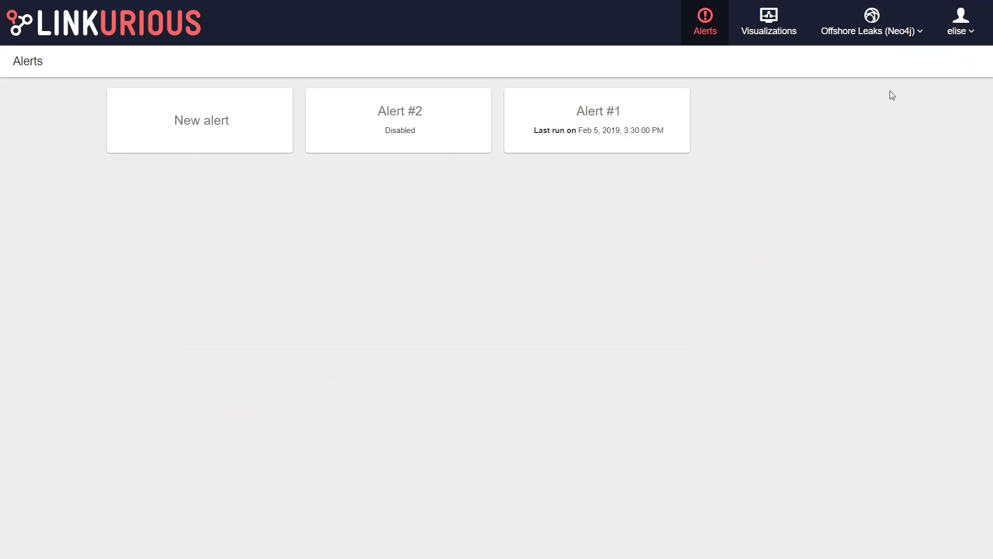
- Enable the disabled alert, Alert #2
{"action": "left_click", "coordinate": [439, 148]}
{"action": "right_click", "coordinate": [439, 146]}
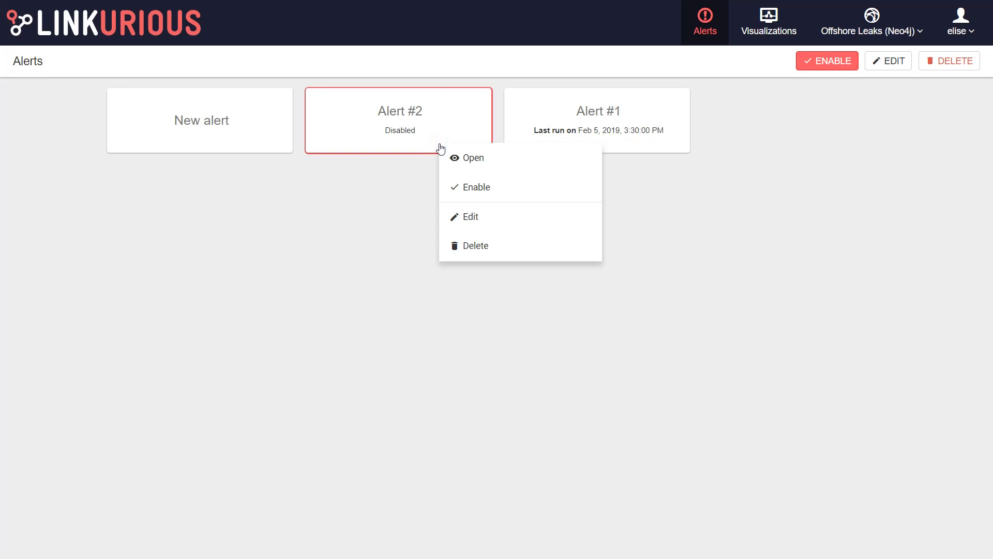
{"action": "left_click", "coordinate": [458, 187]}
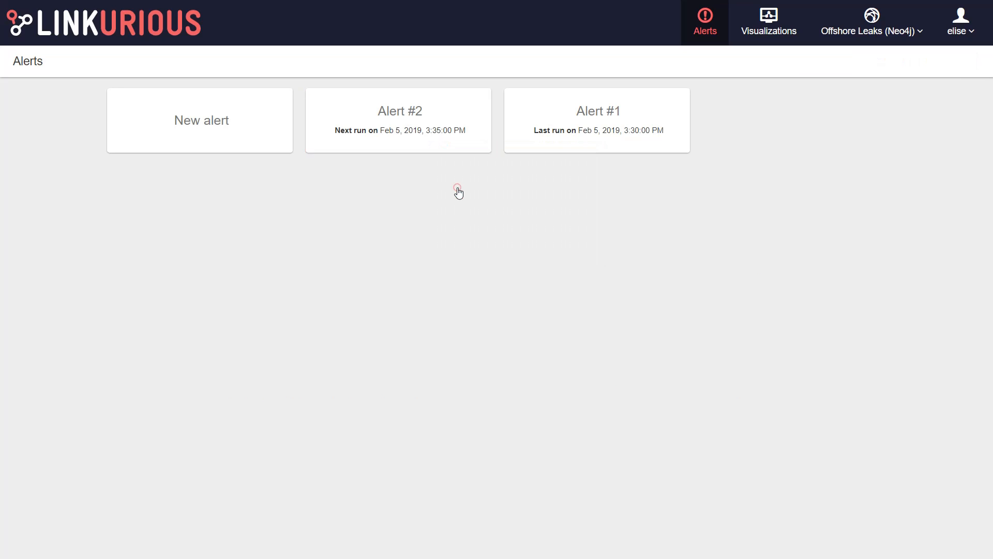
- Open Alert #1 to review its cases
{"action": "left_click", "coordinate": [580, 150]}
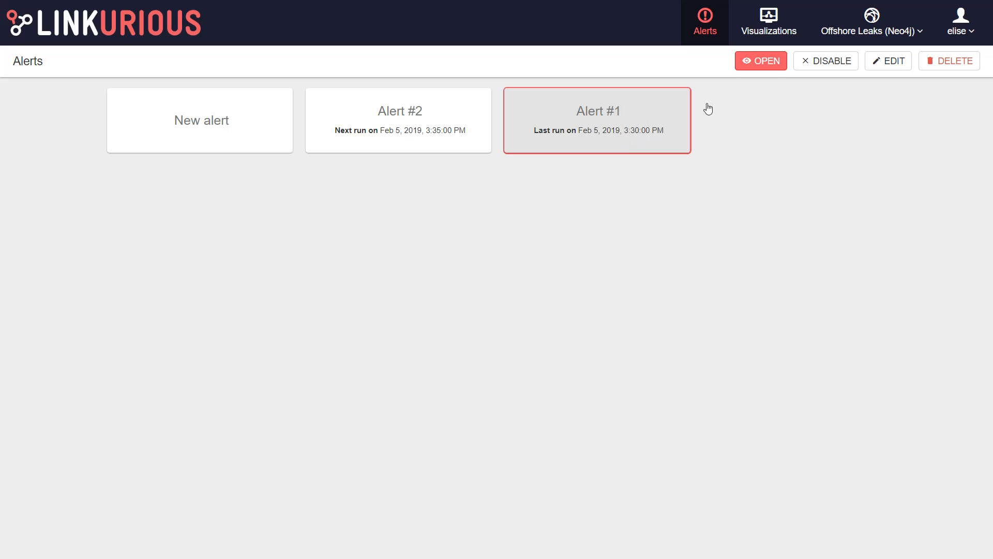
{"action": "left_click", "coordinate": [760, 63]}
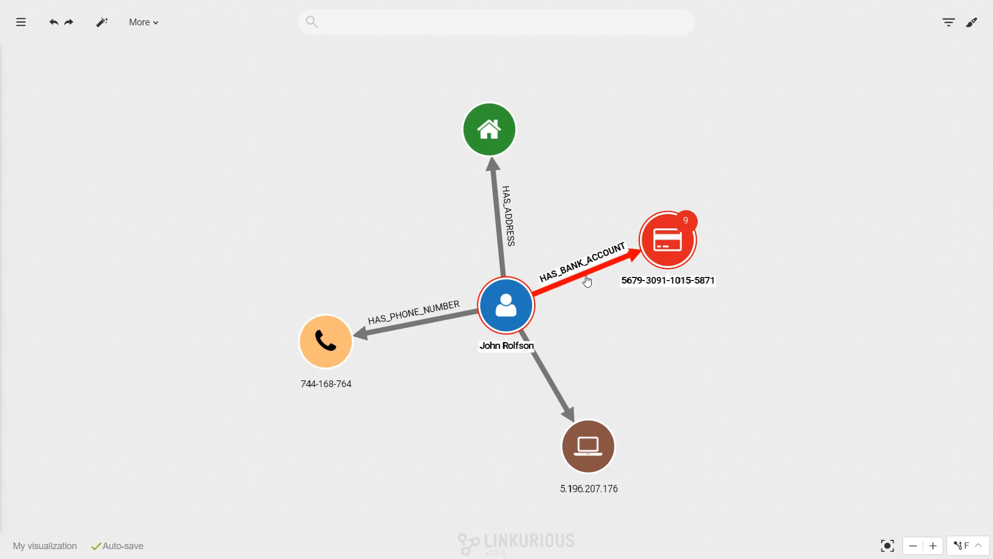
- Select the person node in the graph and expand the connected bank account node to its neighbors
{"action": "left_click", "coordinate": [508, 311]}
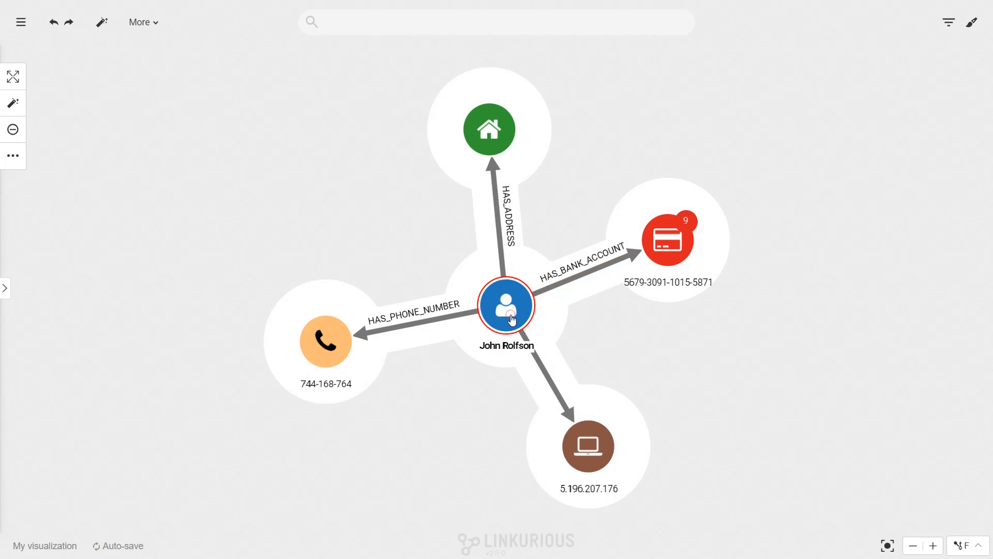
{"action": "double_click", "coordinate": [683, 249]}
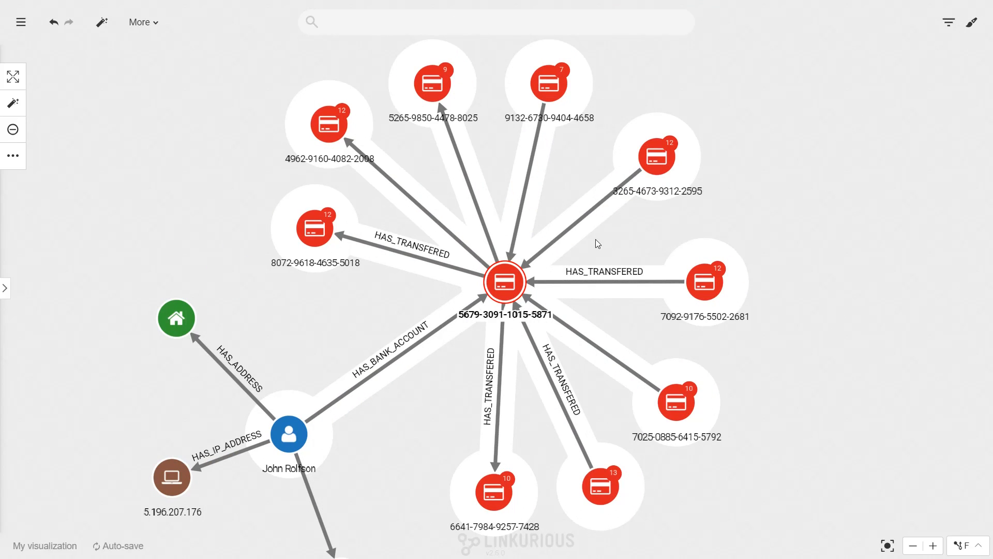
- Search all nodes by the person's first name and go to the matching person already in the graph
{"action": "left_click", "coordinate": [484, 24]}
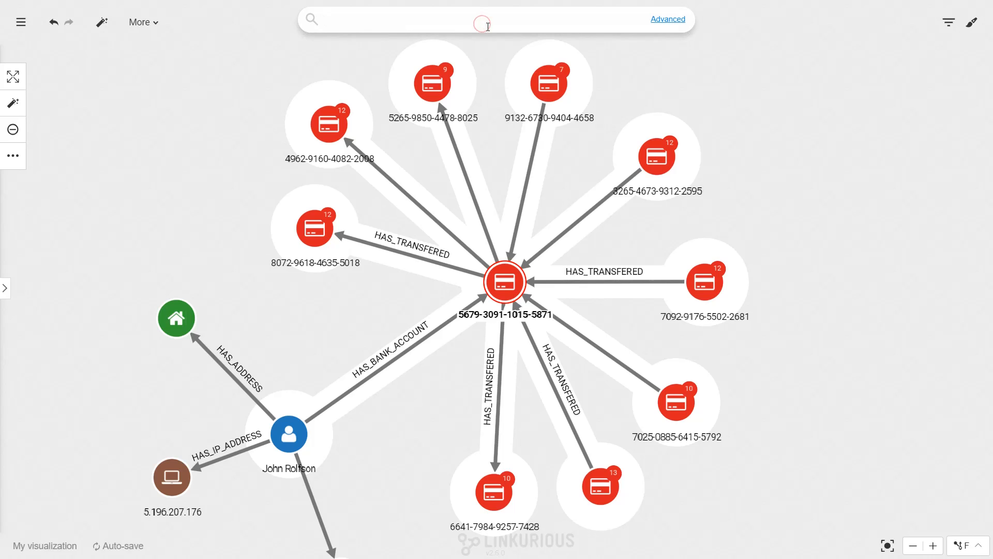
{"action": "type", "text": "jo"}
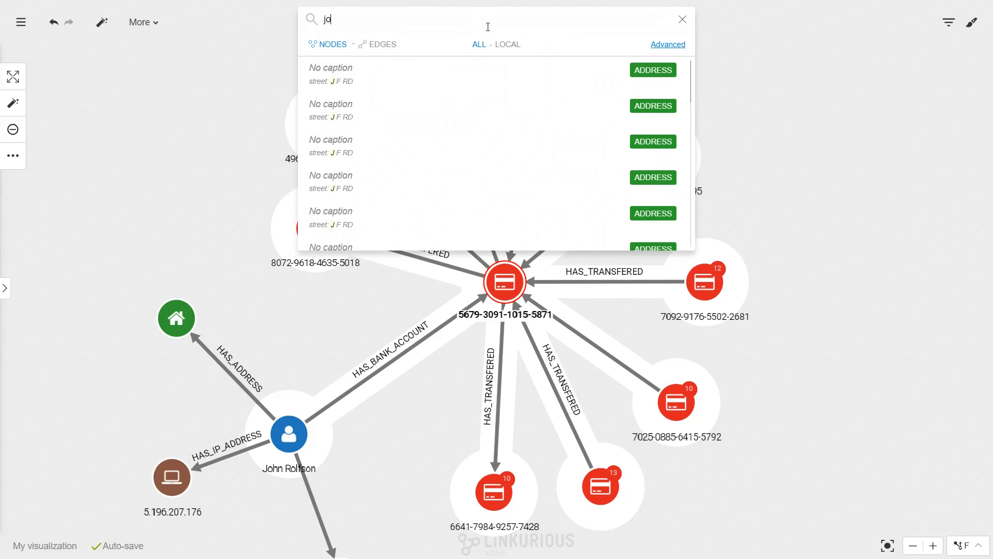
{"action": "type", "text": "hn"}
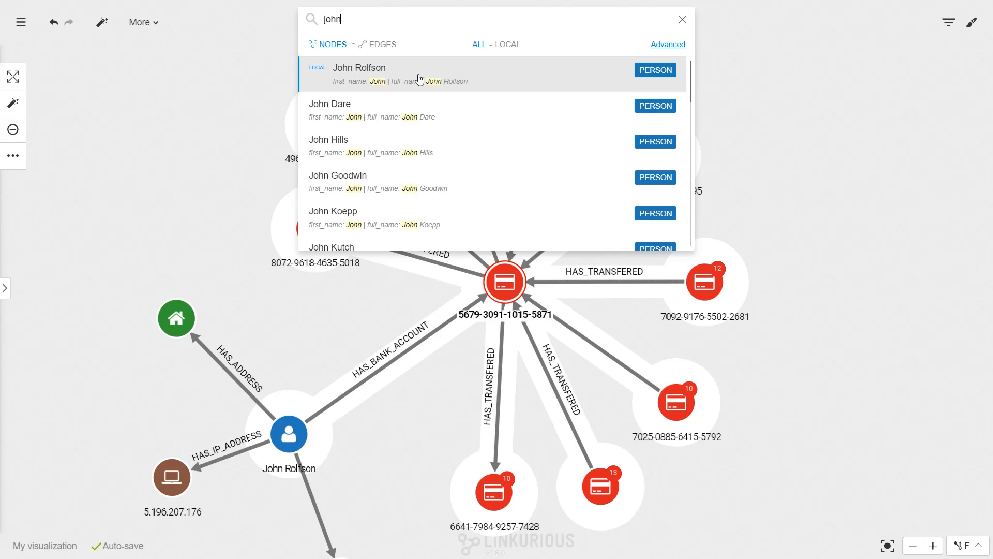
{"action": "left_click", "coordinate": [420, 79]}
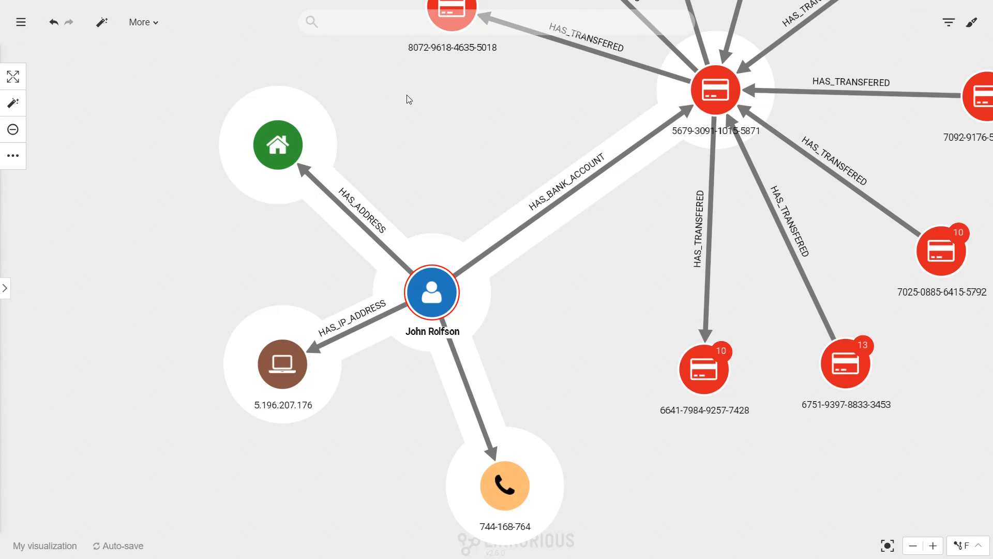
- Examine the selected person's properties, collapse the details and clear the selection
{"action": "left_click", "coordinate": [7, 291]}
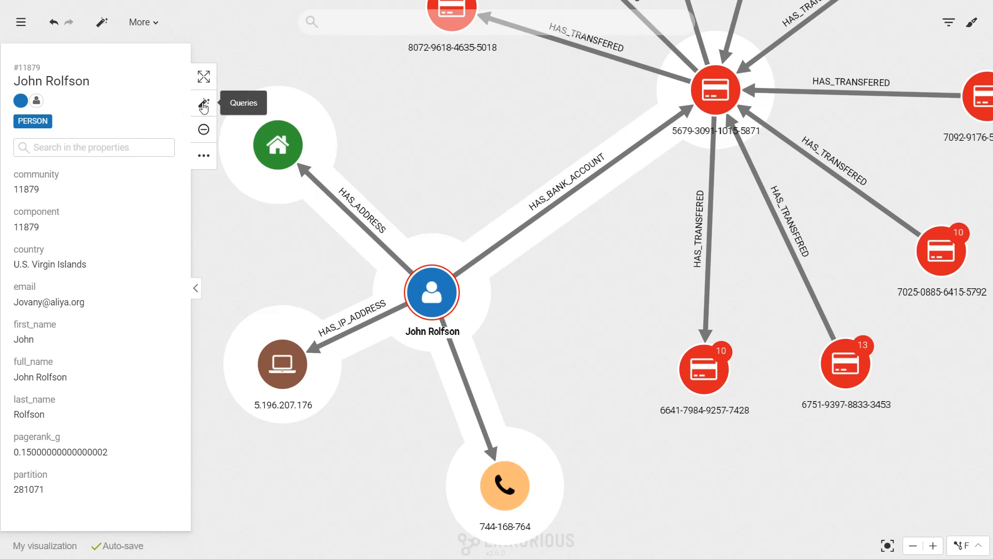
{"action": "left_click", "coordinate": [195, 289]}
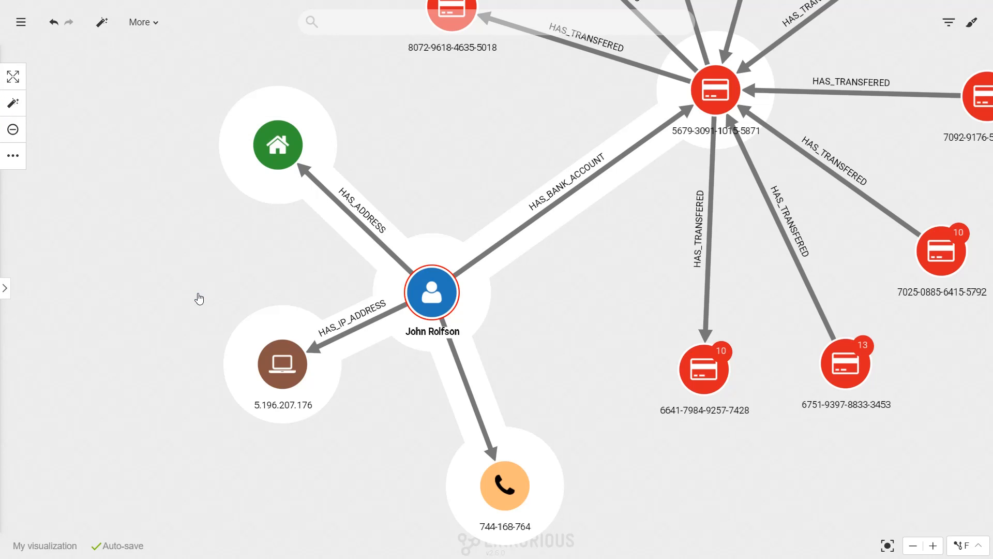
{"action": "left_click", "coordinate": [198, 295]}
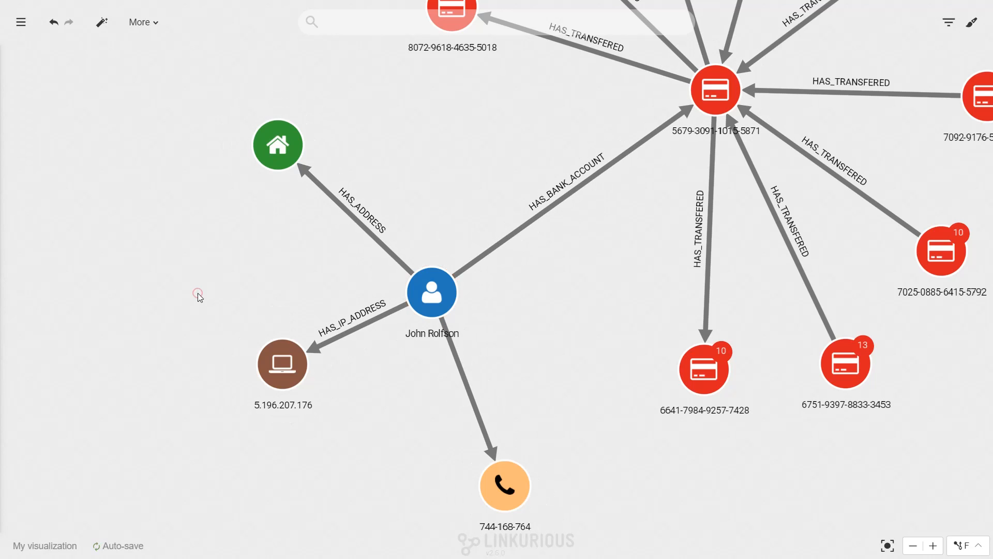
- Change the color of the ADDRESS nodes to brown (#8c564b) in the design styles
{"action": "left_click", "coordinate": [967, 28]}
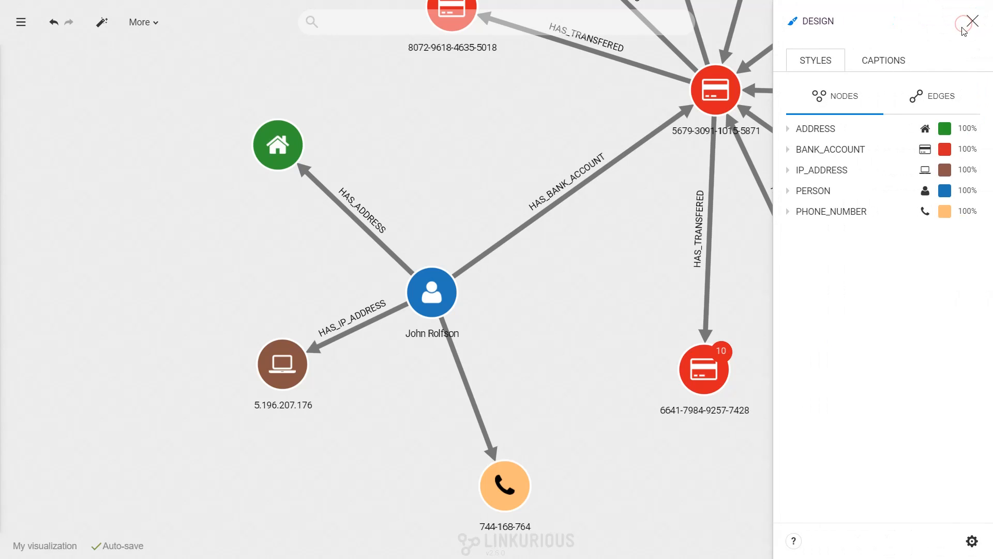
{"action": "left_click", "coordinate": [950, 133]}
{"action": "left_click", "coordinate": [879, 104]}
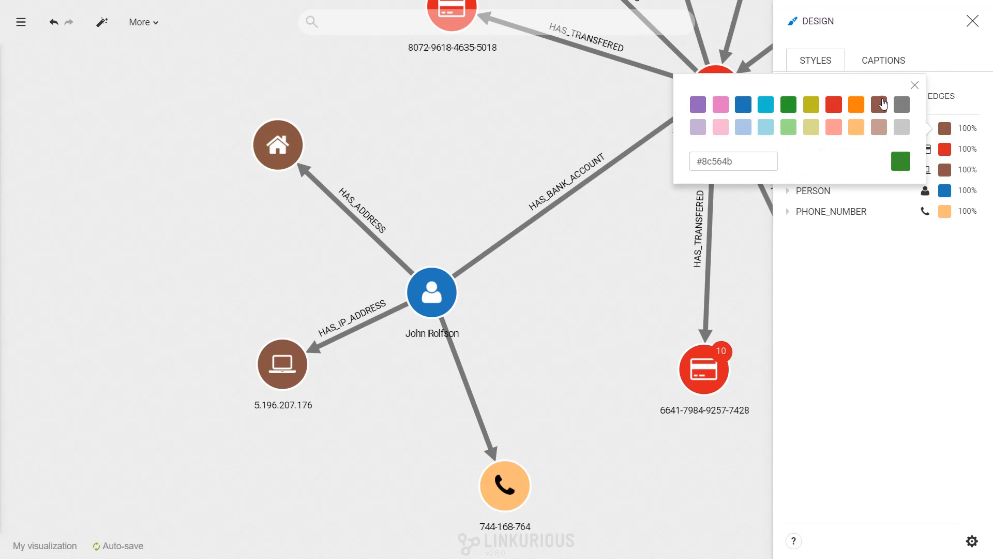
{"action": "left_click", "coordinate": [914, 86]}
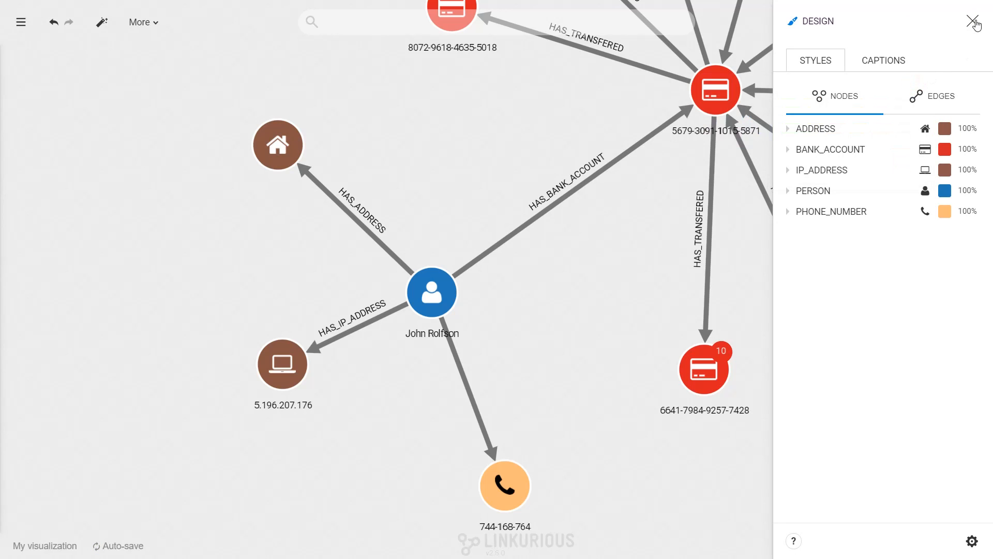
{"action": "left_click", "coordinate": [976, 24]}
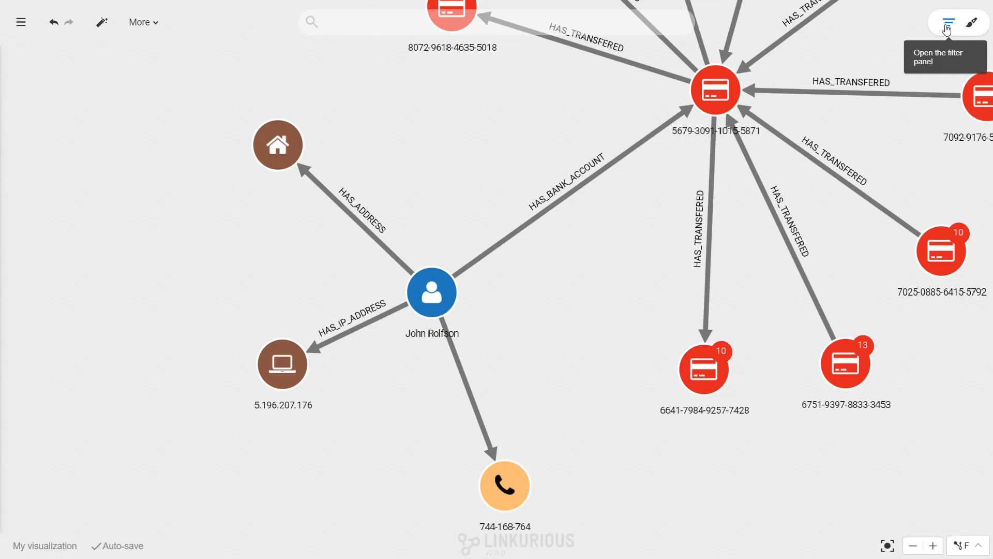
- Filter the graph to hide all IP_ADDRESS nodes
{"action": "left_click", "coordinate": [948, 26]}
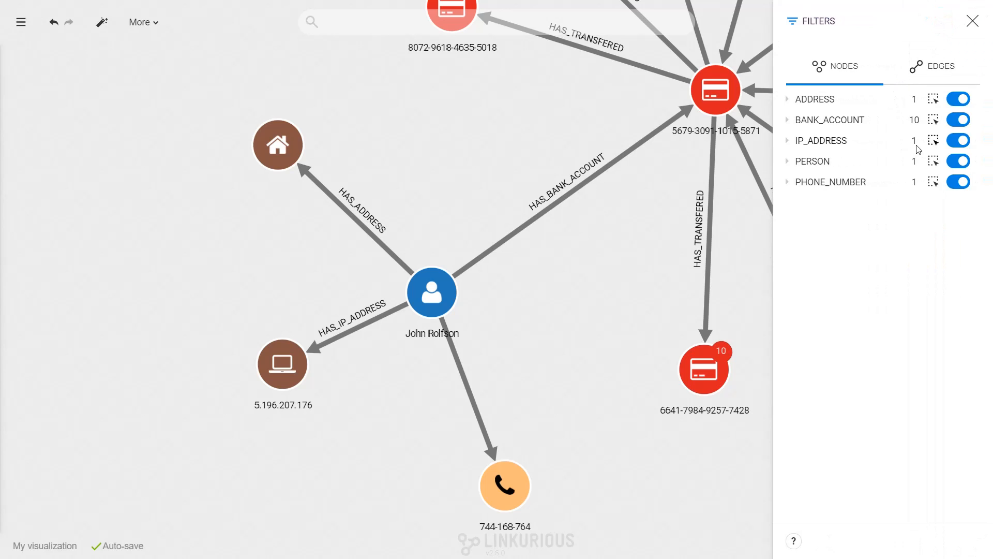
{"action": "left_click", "coordinate": [956, 147]}
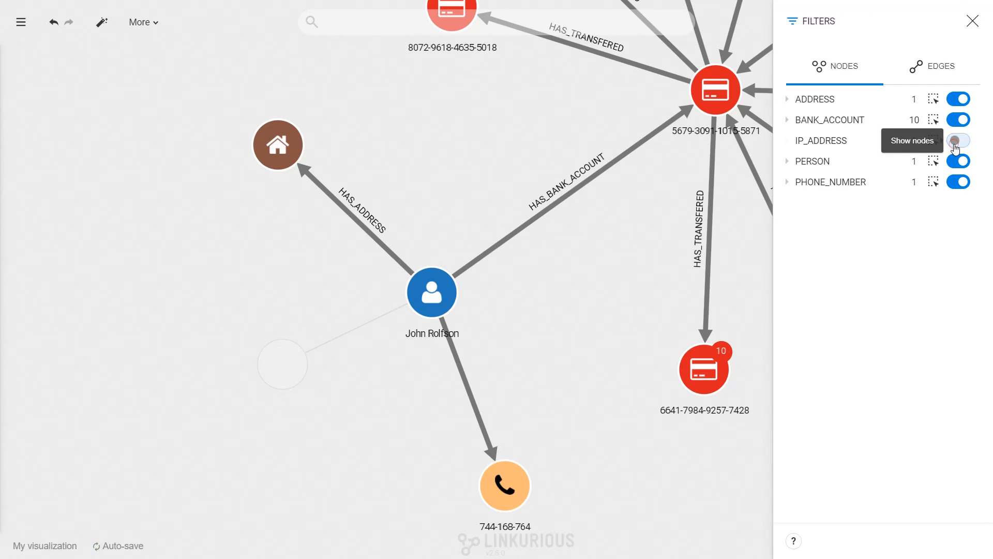
{"action": "left_click", "coordinate": [973, 21]}
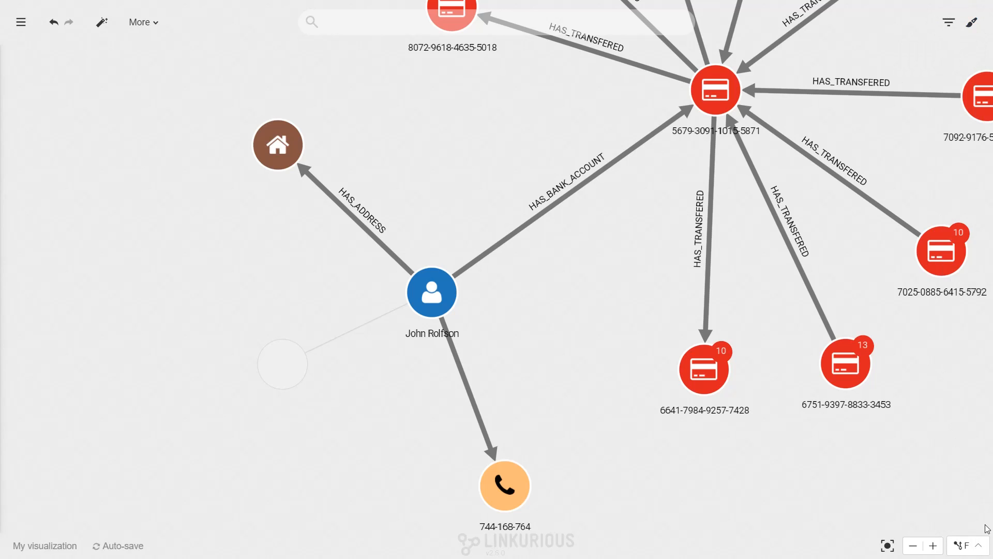
- Apply the hierarchical top-to-bottom layout to the graph
{"action": "left_click", "coordinate": [981, 547]}
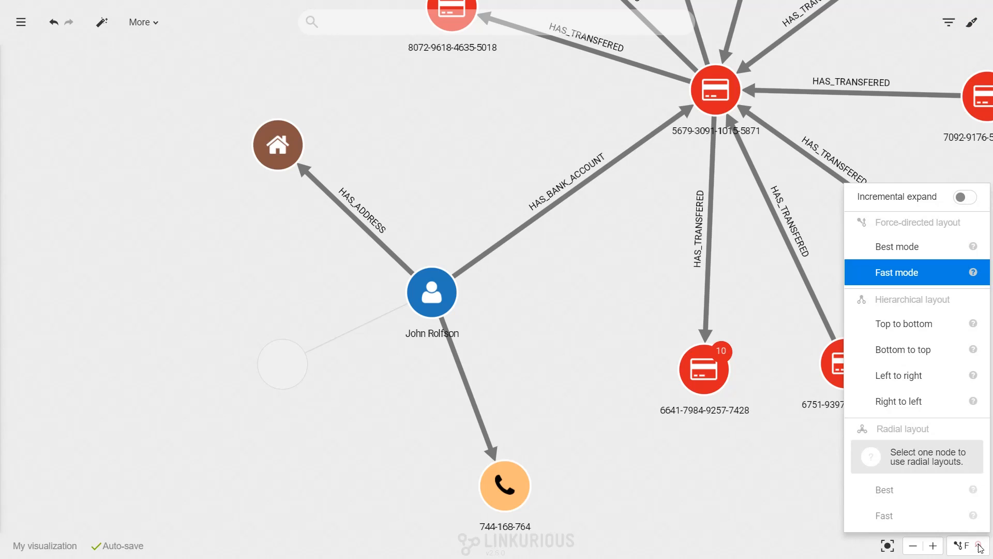
{"action": "left_click", "coordinate": [925, 333]}
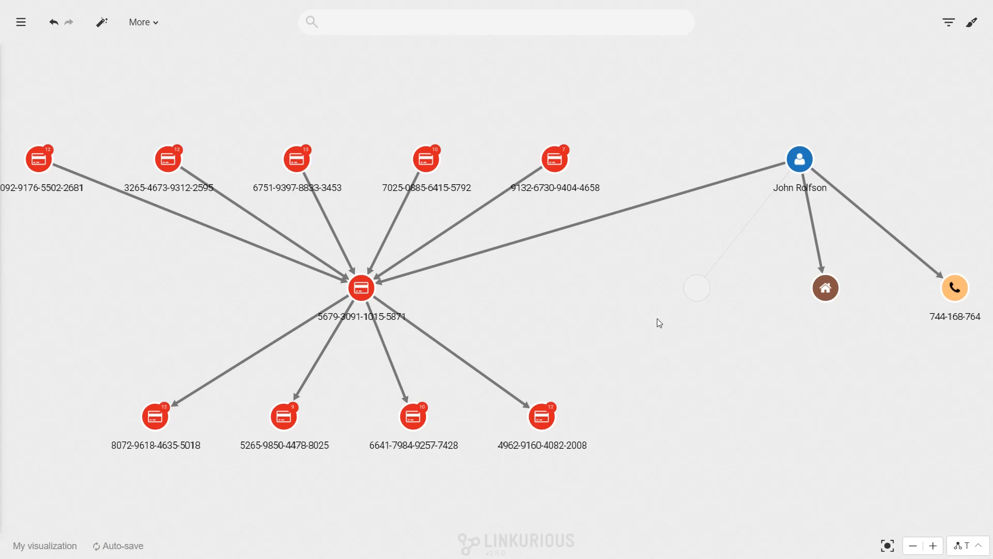
- Open the main menu, and select the person node linked to the MONTPELLIER address to examine its properties
{"action": "left_click", "coordinate": [23, 29]}
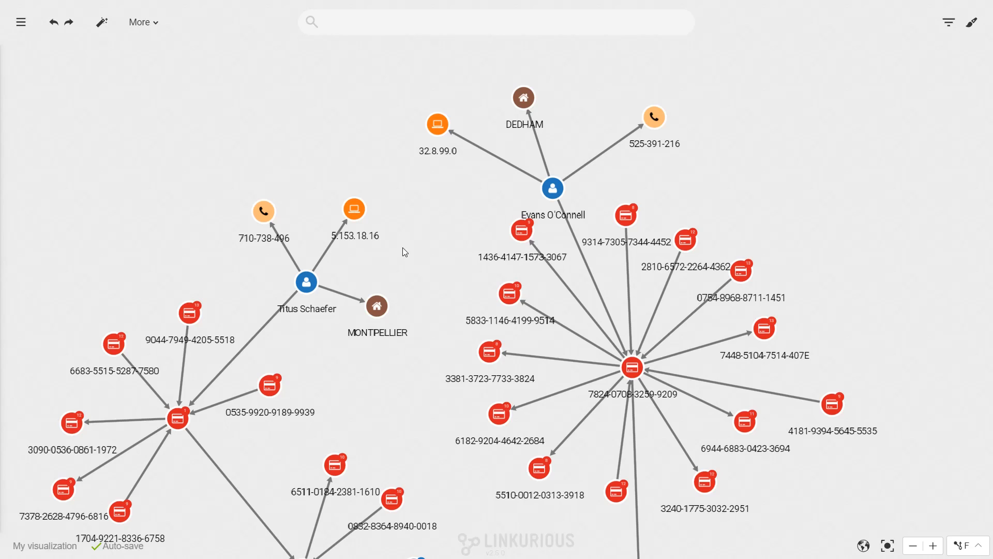
{"action": "left_click", "coordinate": [308, 284]}
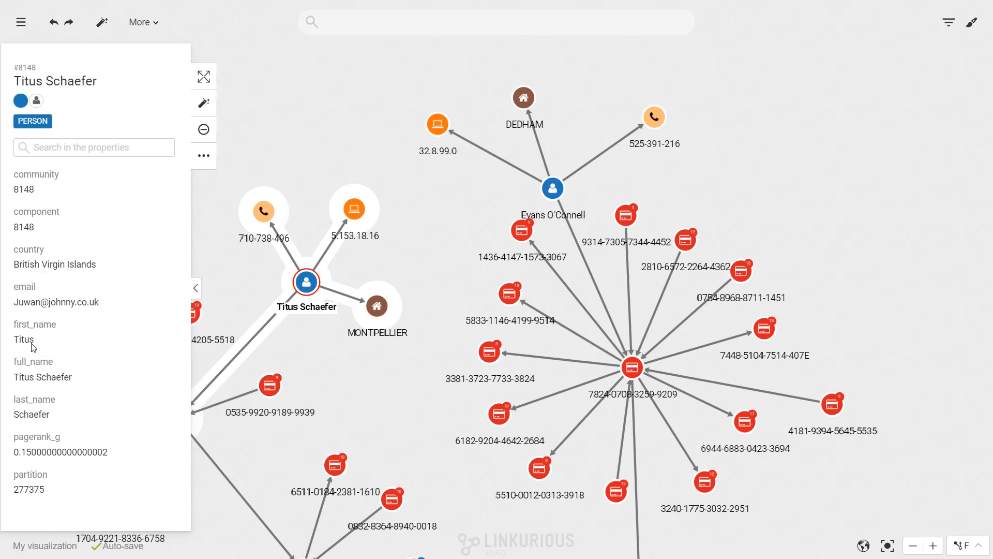
- Use the Lasso to select the person node linked to the MONTPELLIER address together with its phone, IP and address nodes
{"action": "left_click", "coordinate": [196, 291]}
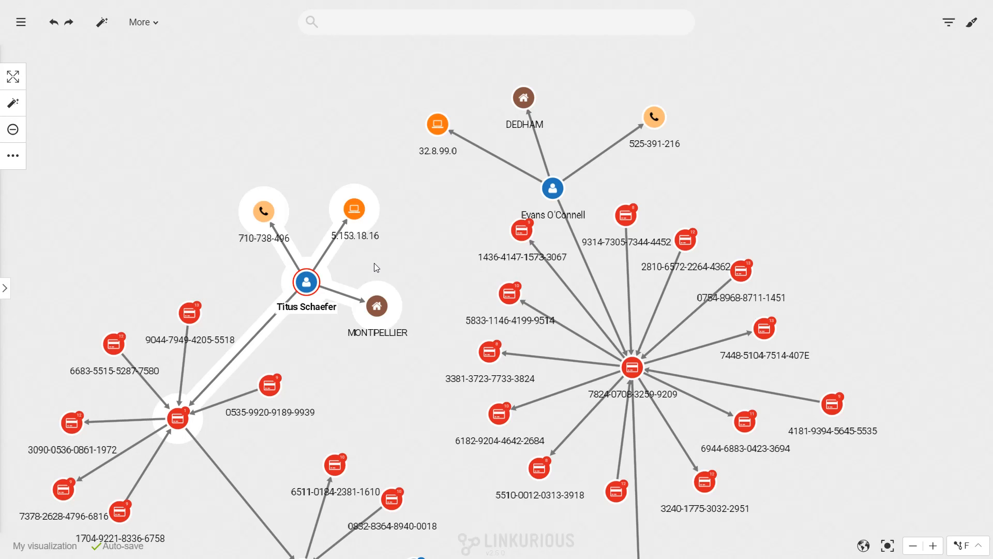
{"action": "left_click", "coordinate": [378, 309]}
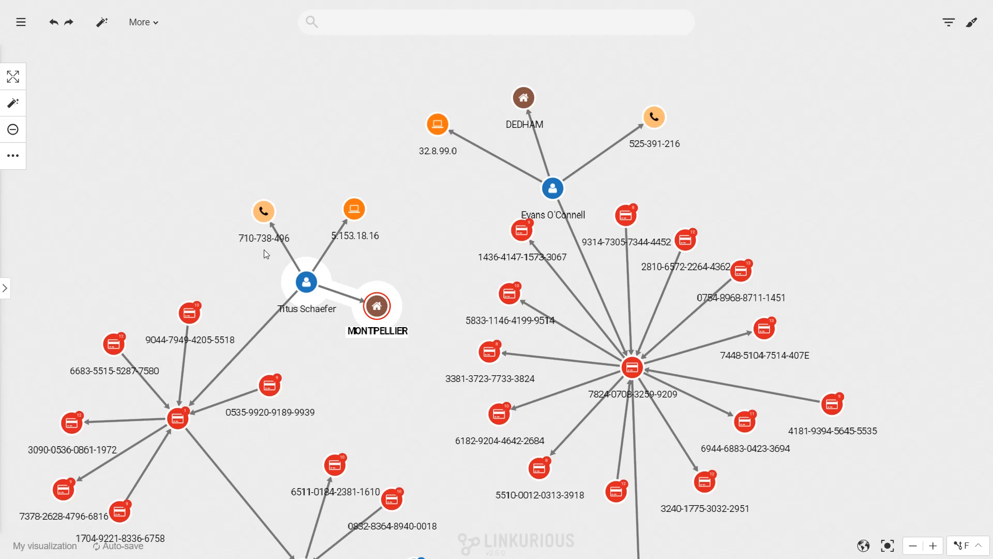
{"action": "left_click", "coordinate": [147, 29]}
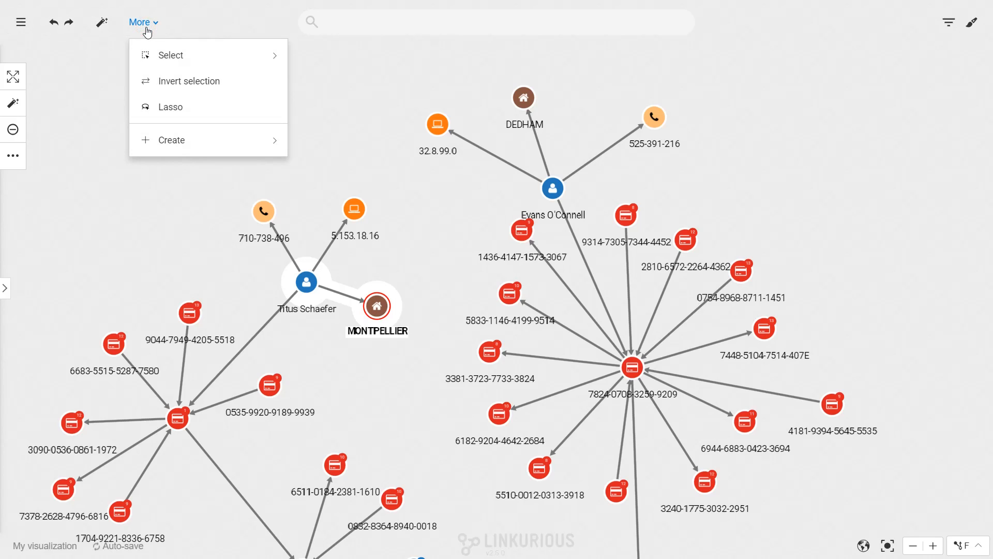
{"action": "mouse_move", "coordinate": [200, 57]}
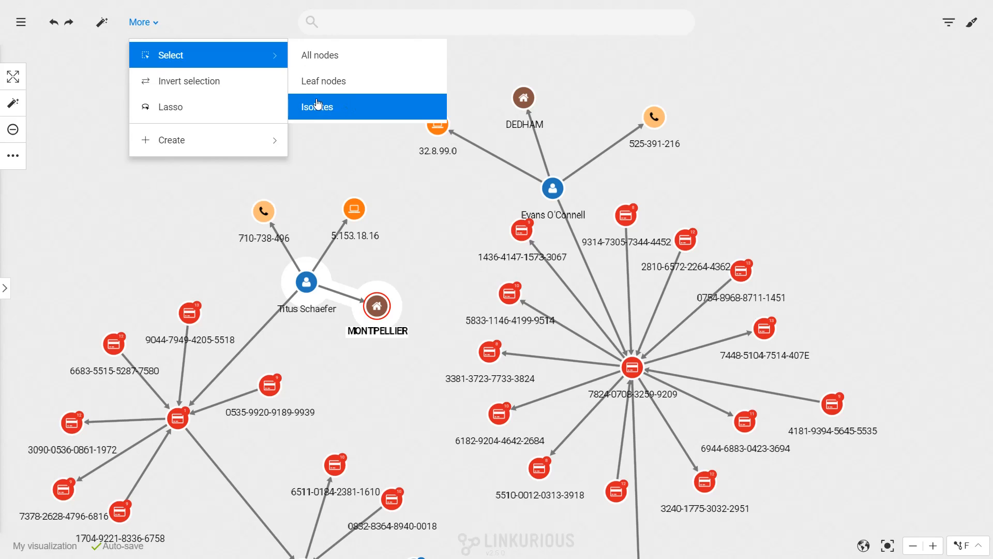
{"action": "left_click", "coordinate": [228, 105]}
{"action": "mouse_move", "coordinate": [220, 190]}
{"action": "left_mouse_down"}
{"action": "mouse_move", "coordinate": [312, 350]}
{"action": "mouse_move", "coordinate": [413, 216]}
{"action": "mouse_move", "coordinate": [237, 191]}
{"action": "mouse_move", "coordinate": [222, 202]}
{"action": "left_mouse_up"}
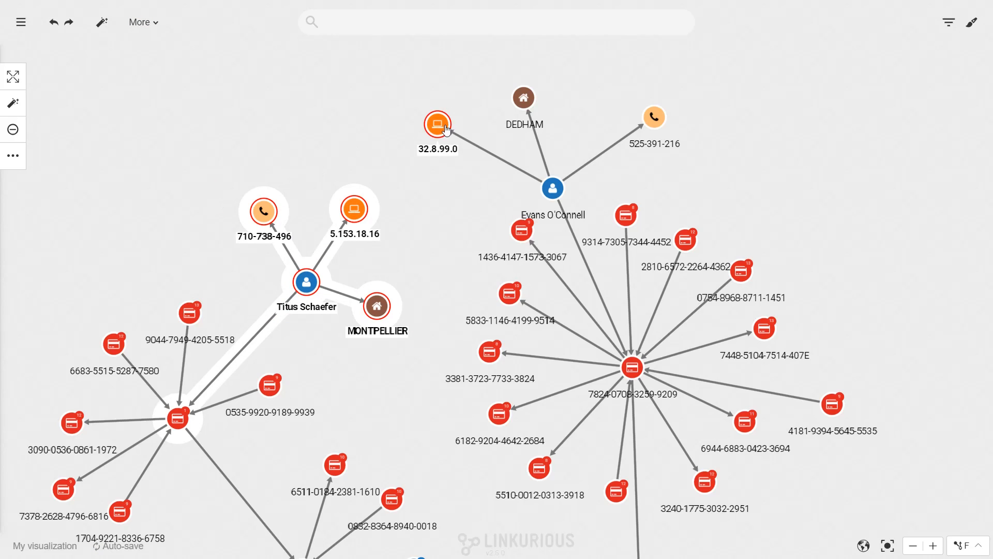
- Spread the IP, DEDHAM address and phone nodes farther away from the person node they are linked to
{"action": "left_click_drag", "start_coordinate": [442, 124], "coordinate": [372, 108]}
{"action": "left_click_drag", "start_coordinate": [523, 98], "coordinate": [456, 85]}
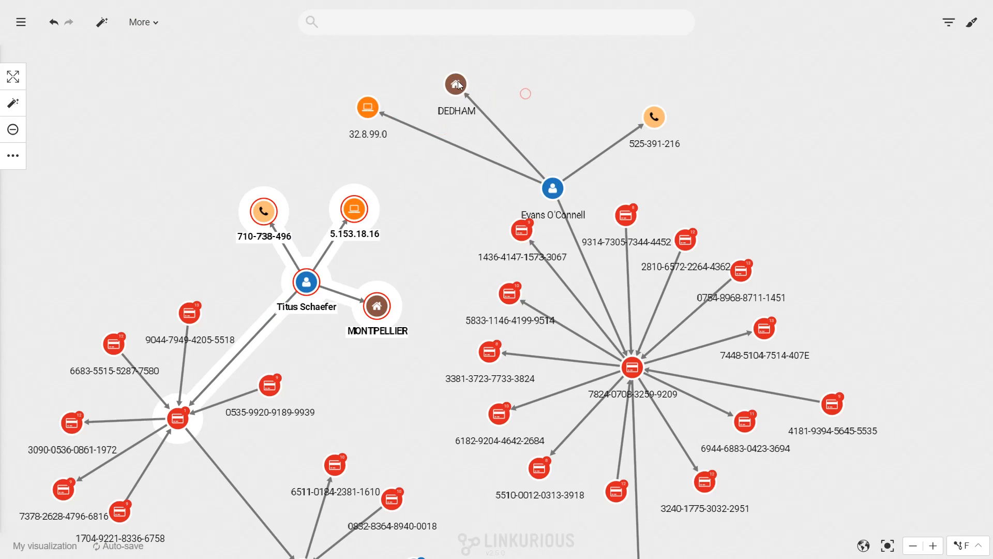
{"action": "left_click", "coordinate": [653, 118]}
{"action": "left_click_drag", "start_coordinate": [651, 120], "coordinate": [639, 81]}
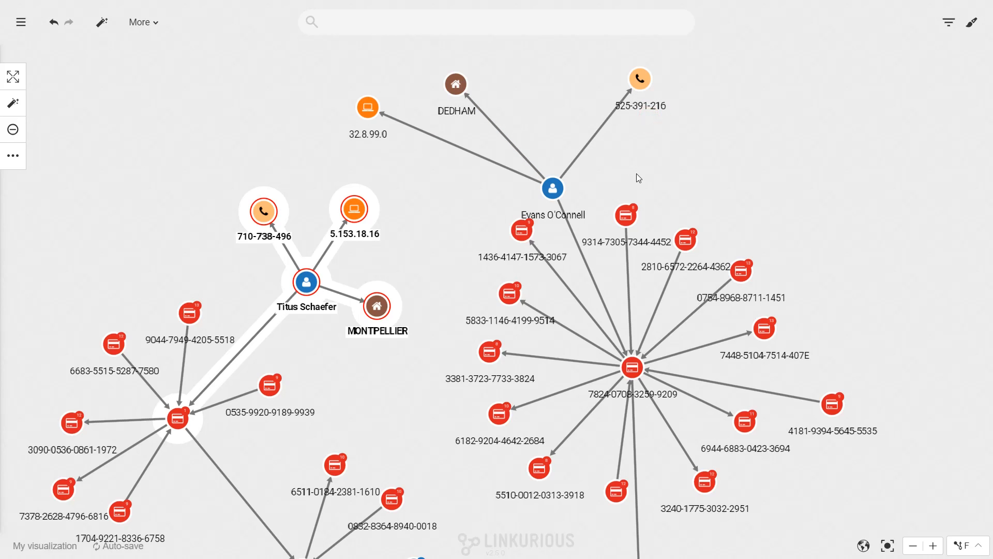
- Expand the bank account node just below the phone node, and review the Selective Expand options for one of its neighboring accounts
{"action": "double_click", "coordinate": [627, 215]}
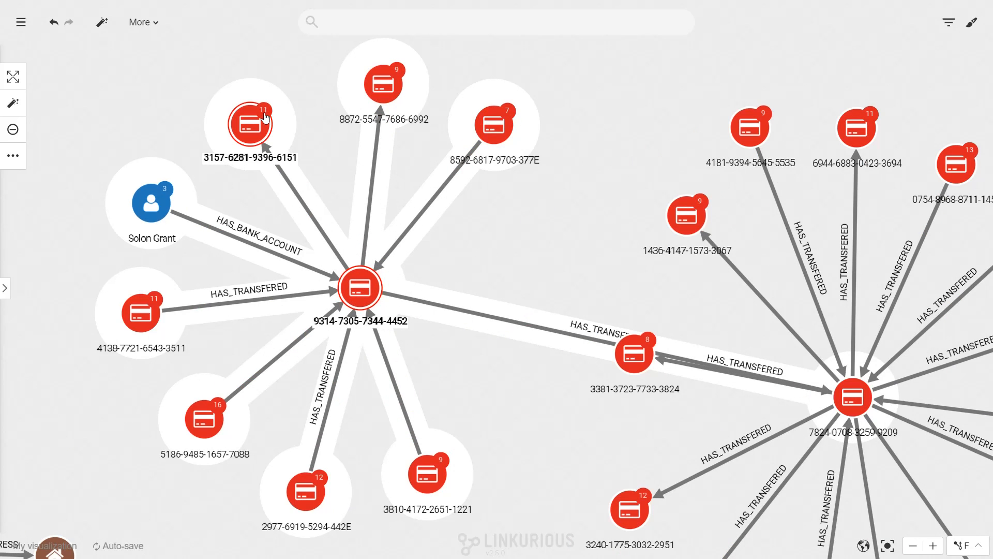
{"action": "left_click", "coordinate": [265, 117]}
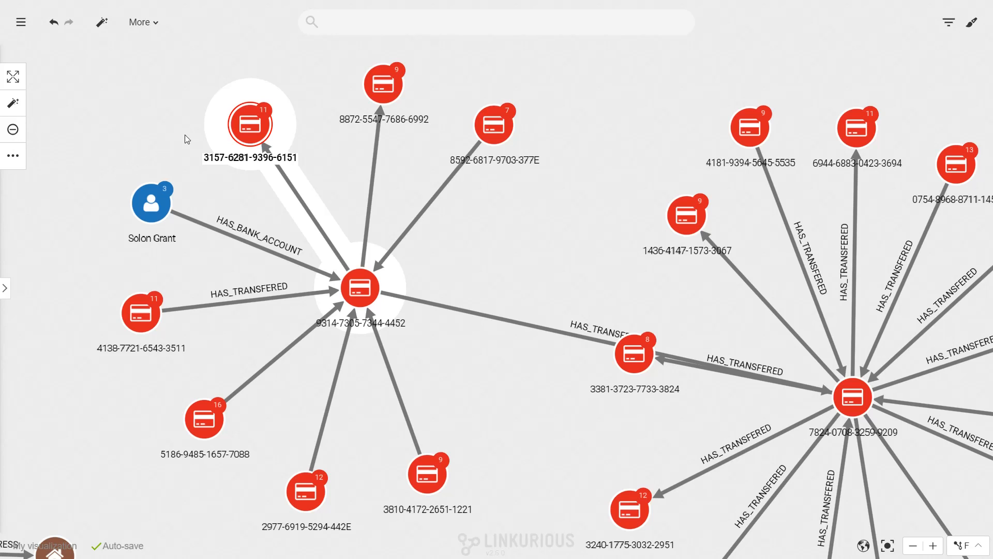
{"action": "right_click", "coordinate": [252, 133]}
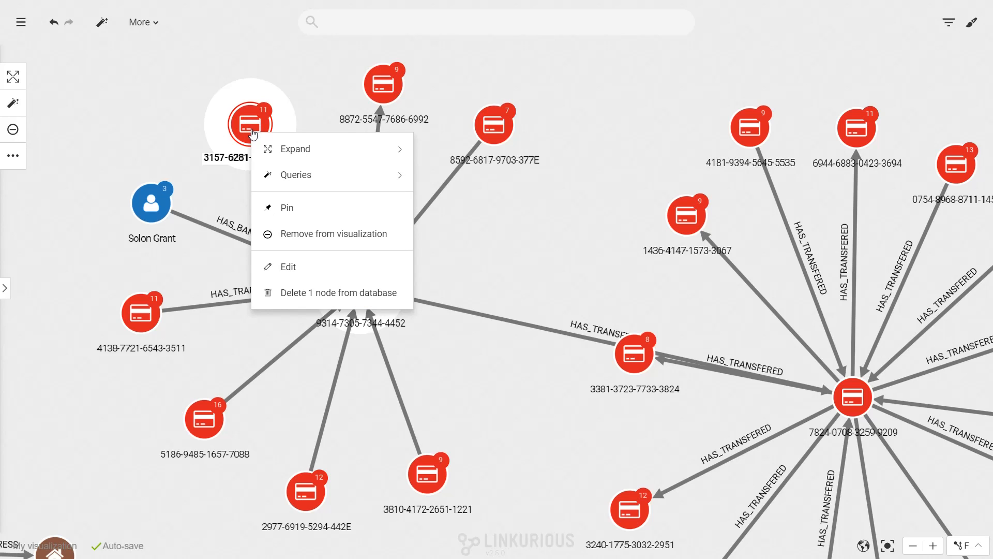
{"action": "mouse_move", "coordinate": [317, 150]}
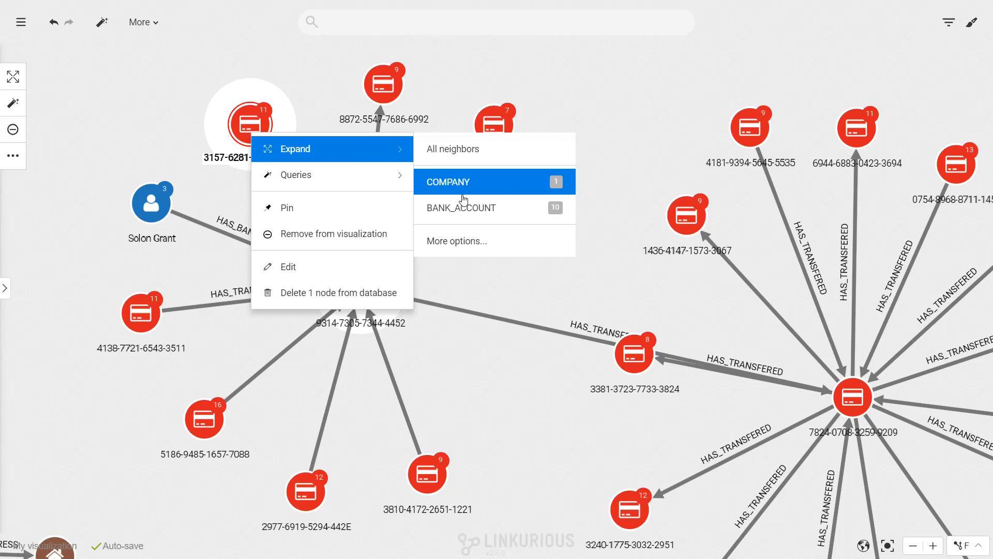
{"action": "left_click", "coordinate": [468, 247]}
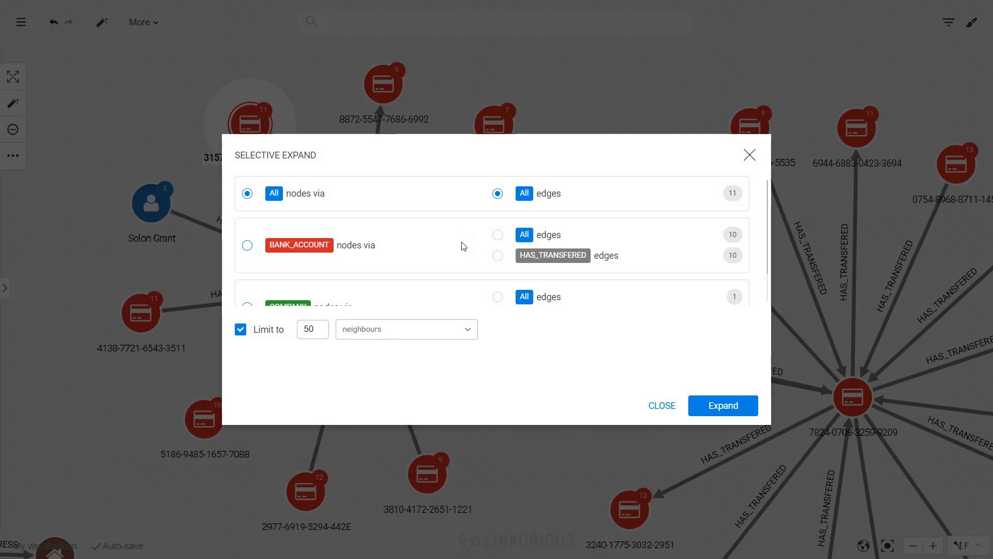
{"action": "left_click", "coordinate": [662, 405]}
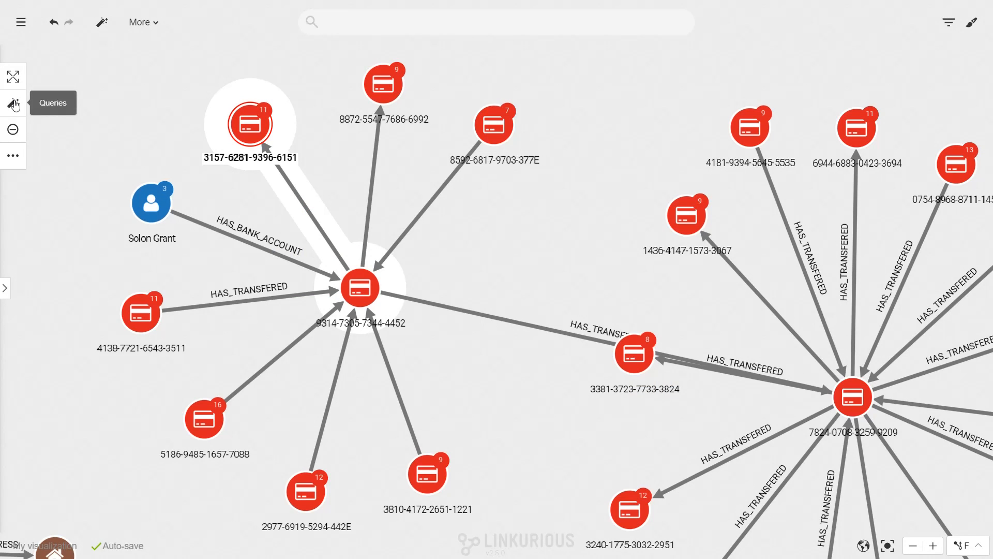
- Find the shortest path from the selected bank account to the first person suggested for a first name, highlight it, and clear the selection
{"action": "left_click", "coordinate": [15, 105]}
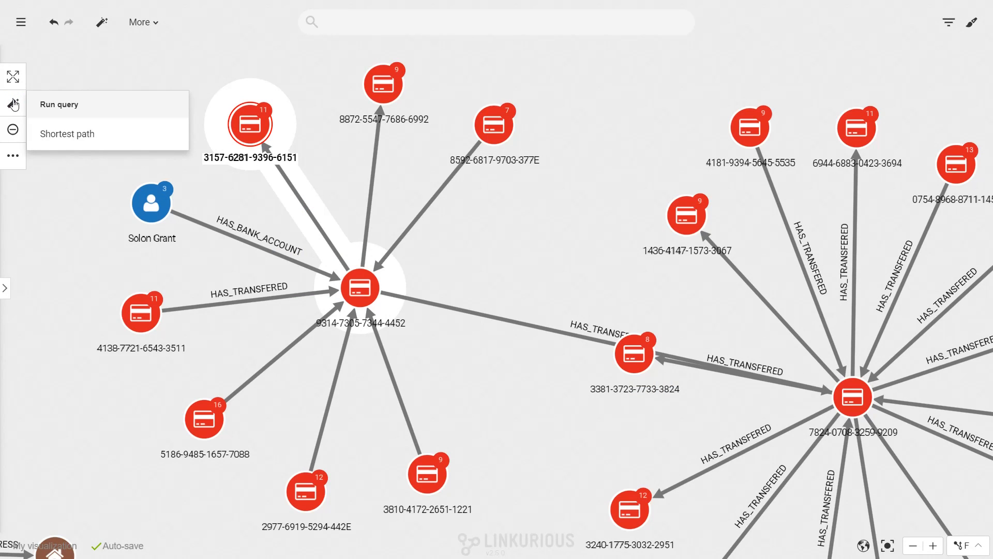
{"action": "left_click", "coordinate": [68, 134]}
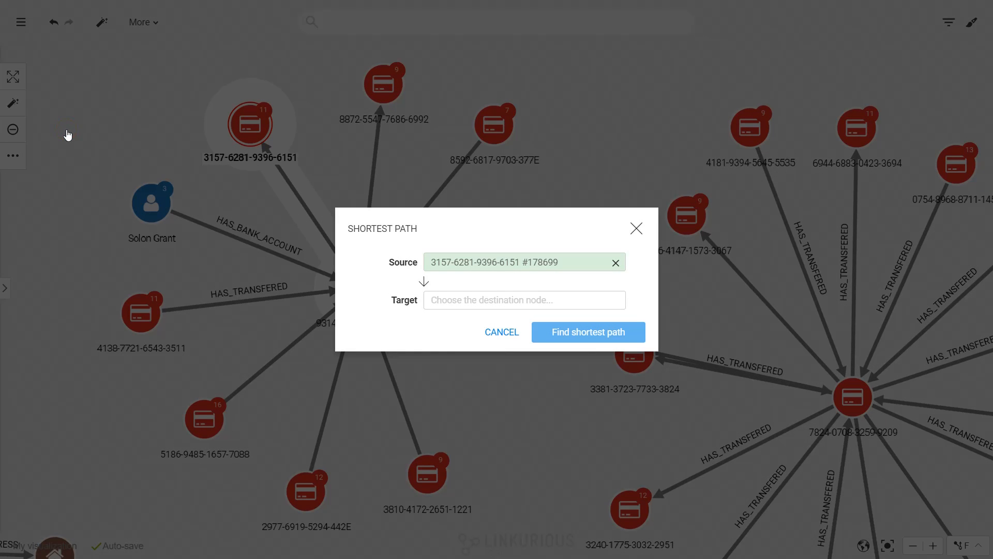
{"action": "left_click", "coordinate": [455, 297]}
{"action": "type", "text": "john"}
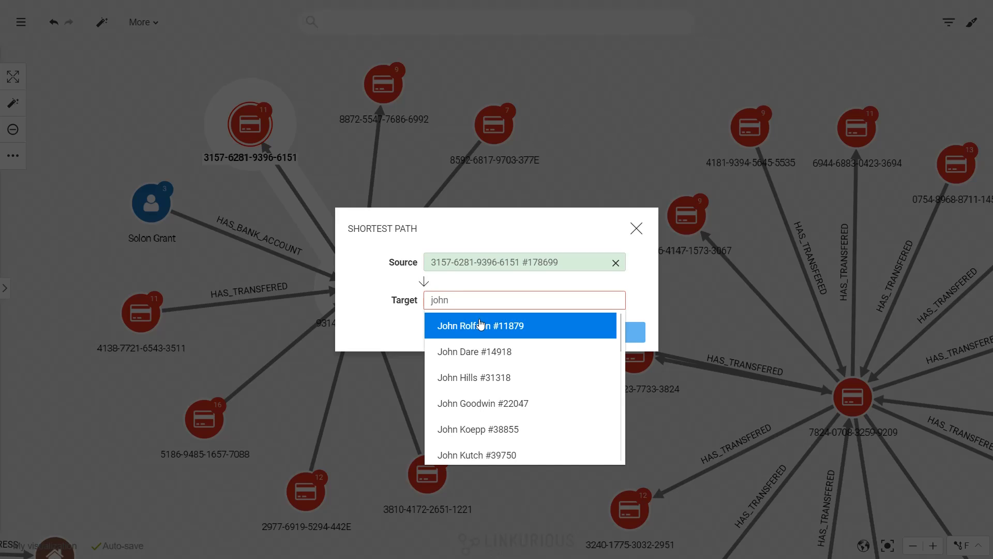
{"action": "left_click", "coordinate": [475, 323]}
{"action": "left_click", "coordinate": [550, 331]}
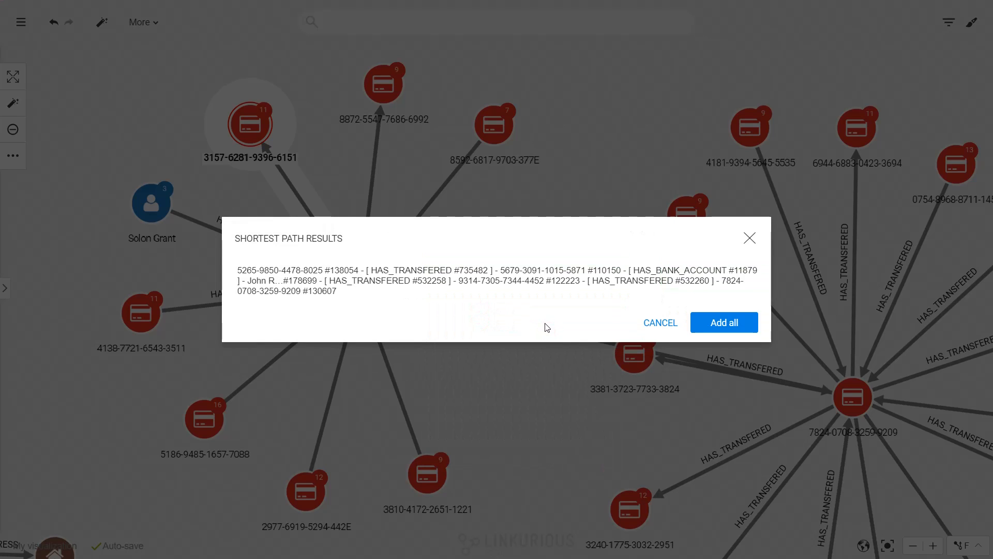
{"action": "left_click", "coordinate": [547, 285]}
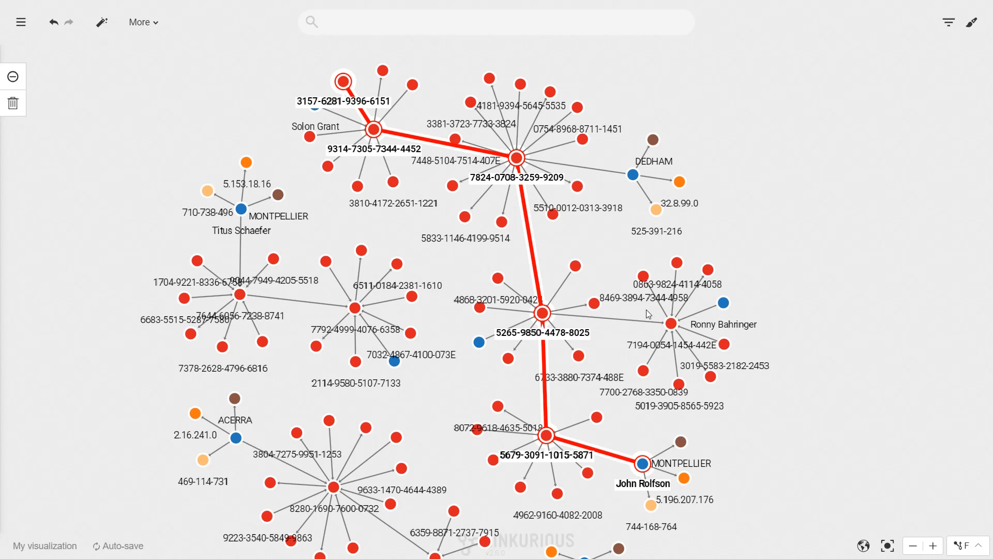
{"action": "left_click", "coordinate": [229, 130]}
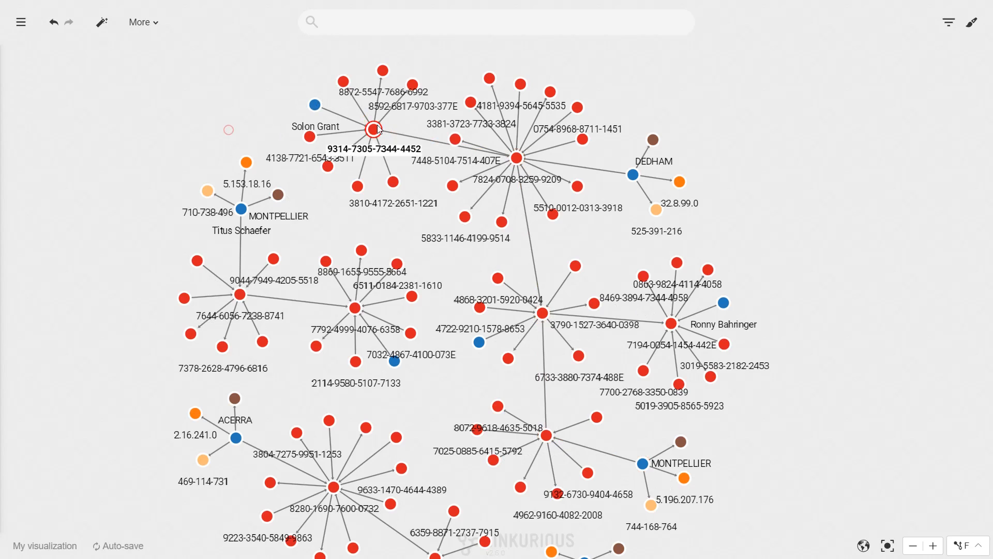
- Remove the bank account node just below the nearby person node from the visualization, and undo the removal
{"action": "left_click", "coordinate": [311, 141]}
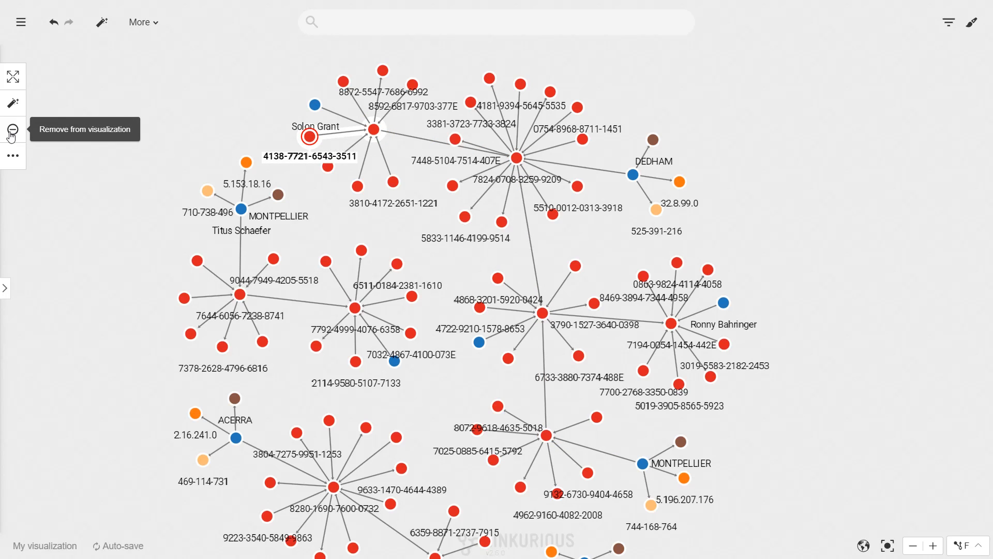
{"action": "left_click", "coordinate": [11, 136]}
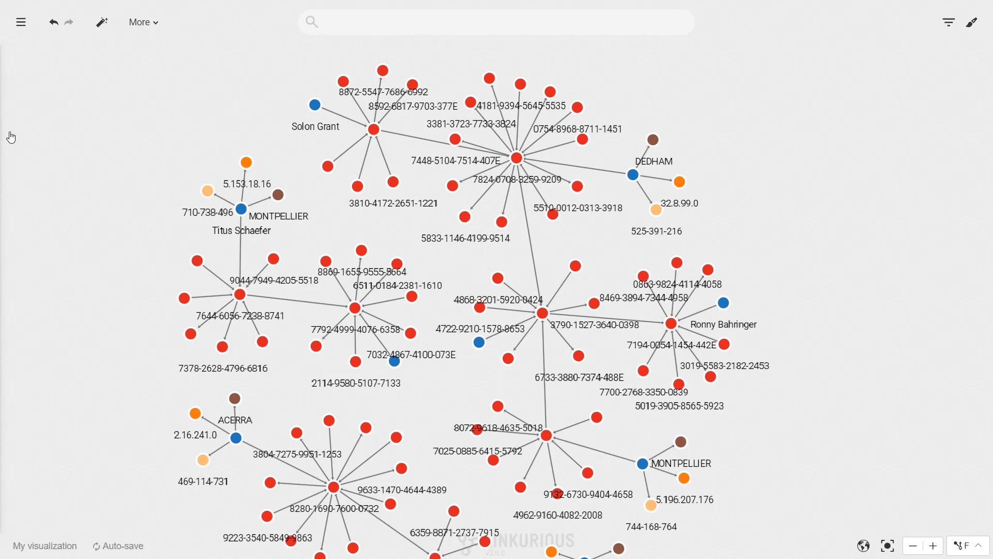
{"action": "left_click", "coordinate": [53, 22]}
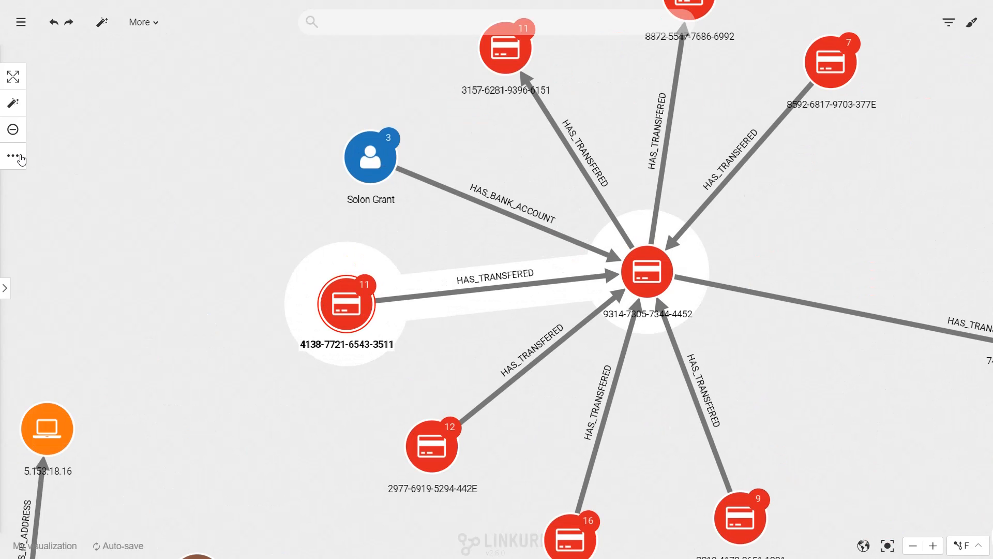
- Pin the selected bank account node in place, and expand the person node just above it
{"action": "left_click", "coordinate": [16, 157]}
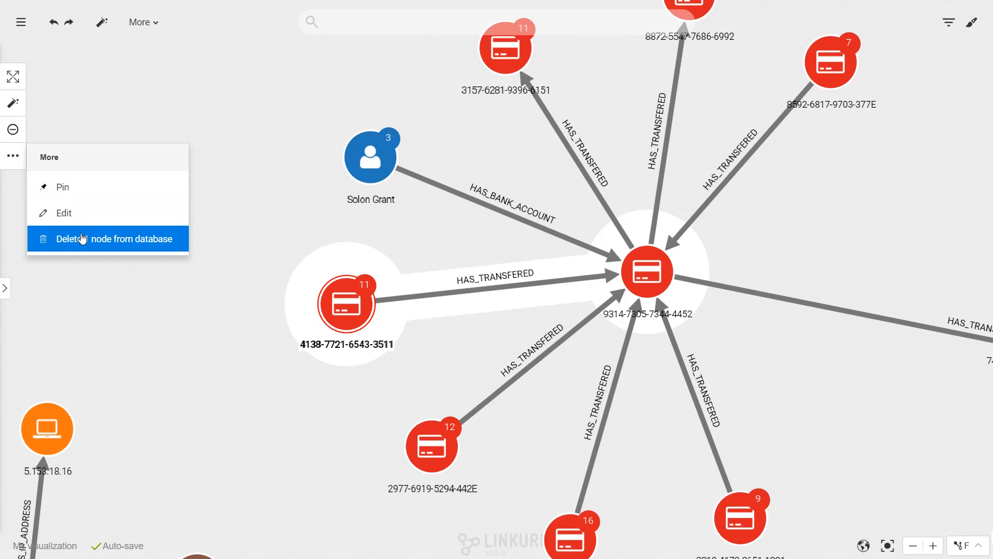
{"action": "left_click", "coordinate": [62, 187]}
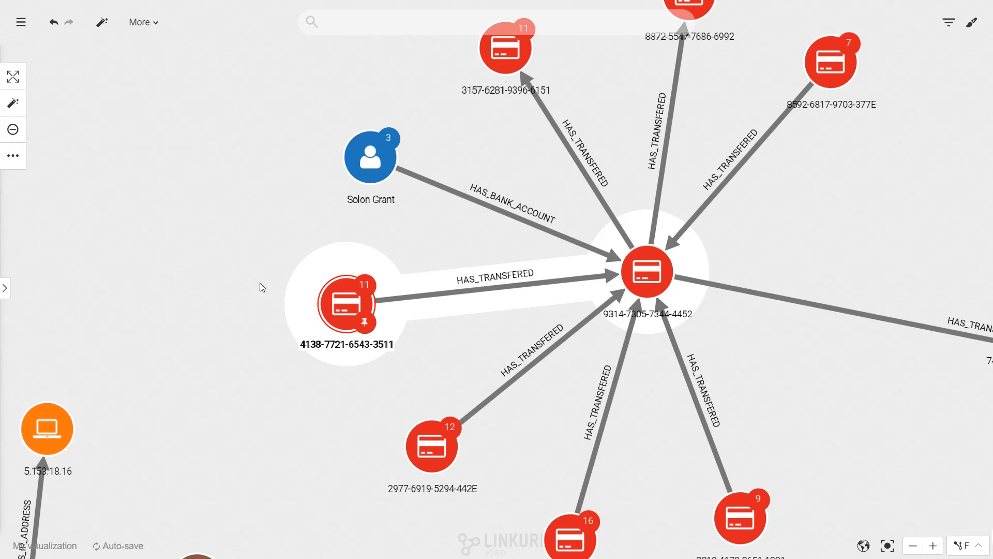
{"action": "left_click", "coordinate": [363, 166]}
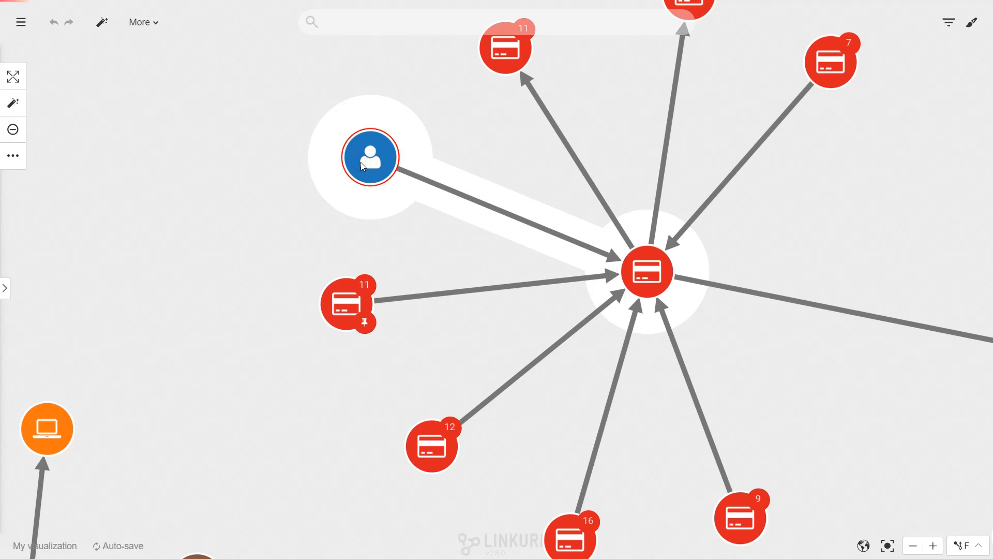
{"action": "double_click", "coordinate": [362, 164]}
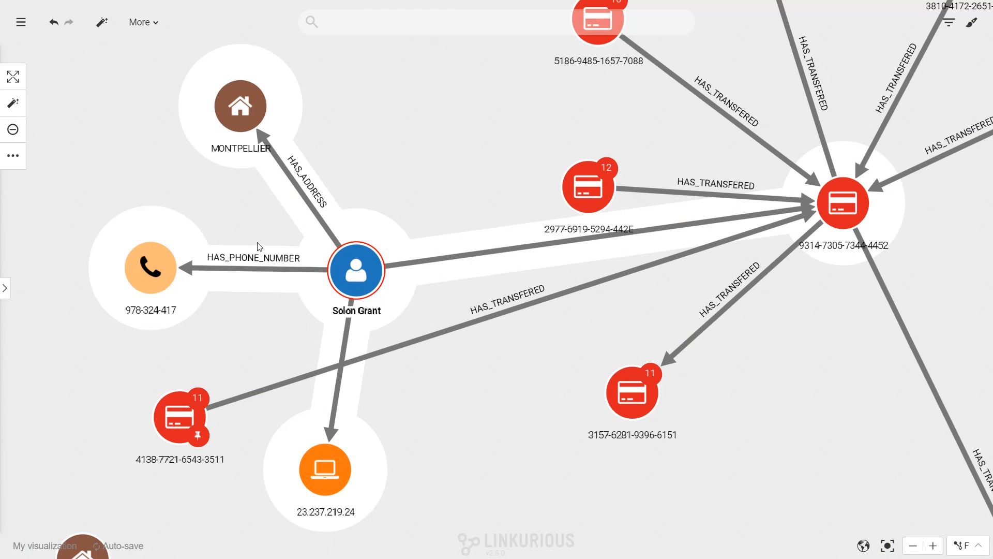
- Open the expanded person node for editing to review its categories and properties, and close it without changes
{"action": "left_click", "coordinate": [14, 155]}
{"action": "left_click", "coordinate": [83, 214]}
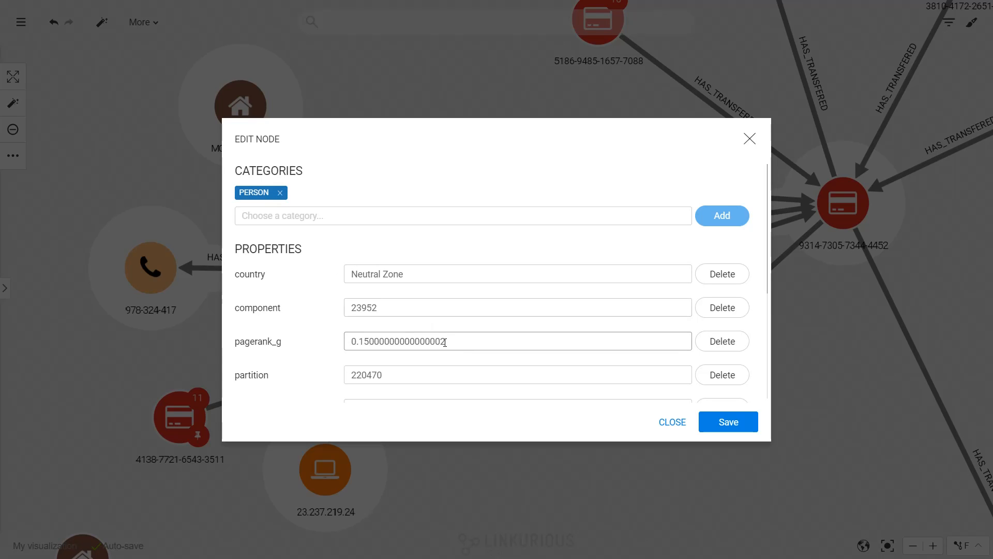
{"action": "left_click", "coordinate": [679, 423]}
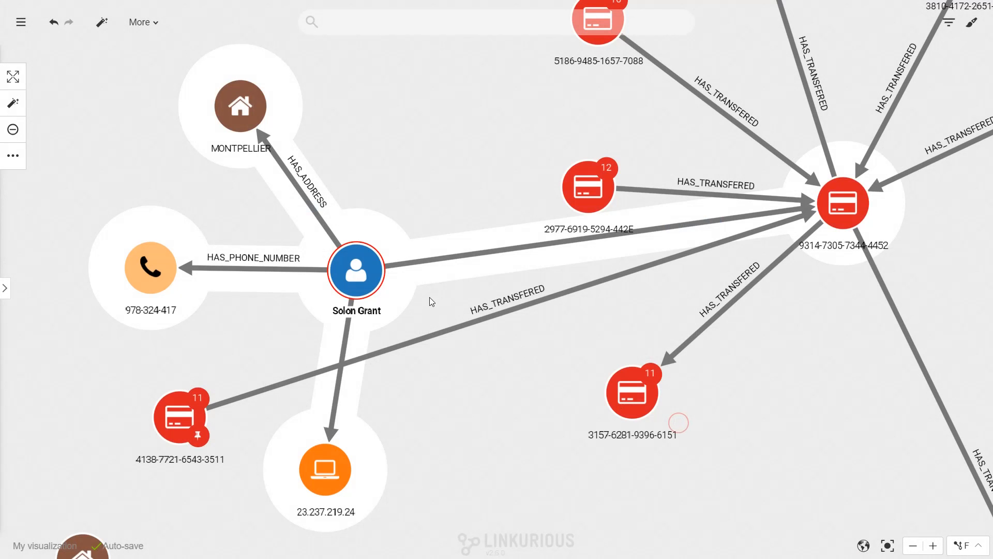
- Start deleting the person node from the database, and cancel the deletion
{"action": "left_click", "coordinate": [9, 155]}
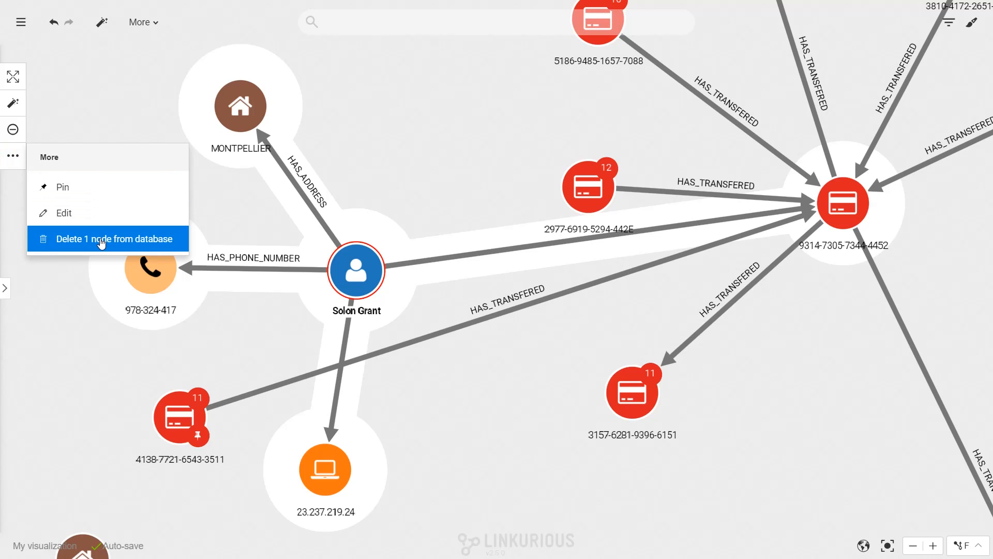
{"action": "left_click", "coordinate": [100, 239]}
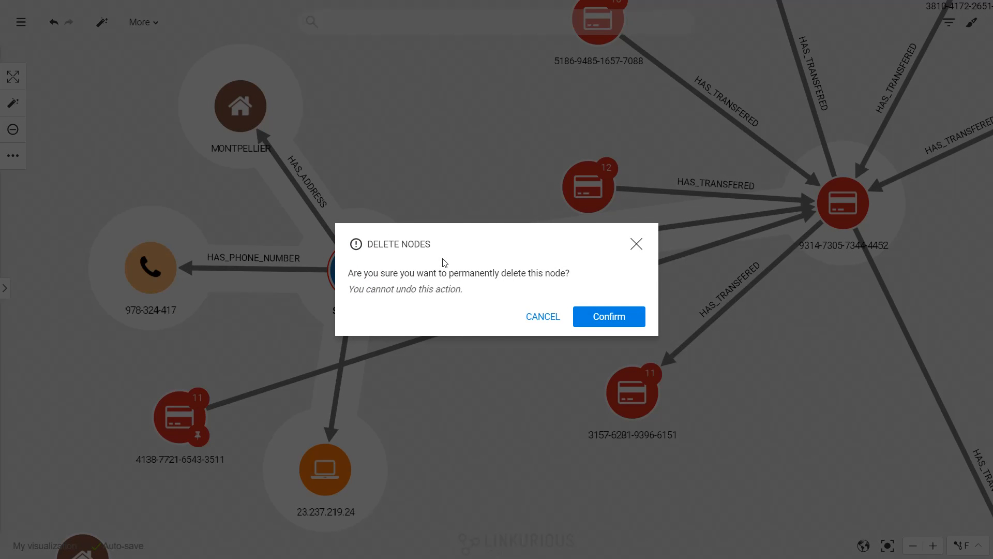
{"action": "left_click", "coordinate": [542, 318]}
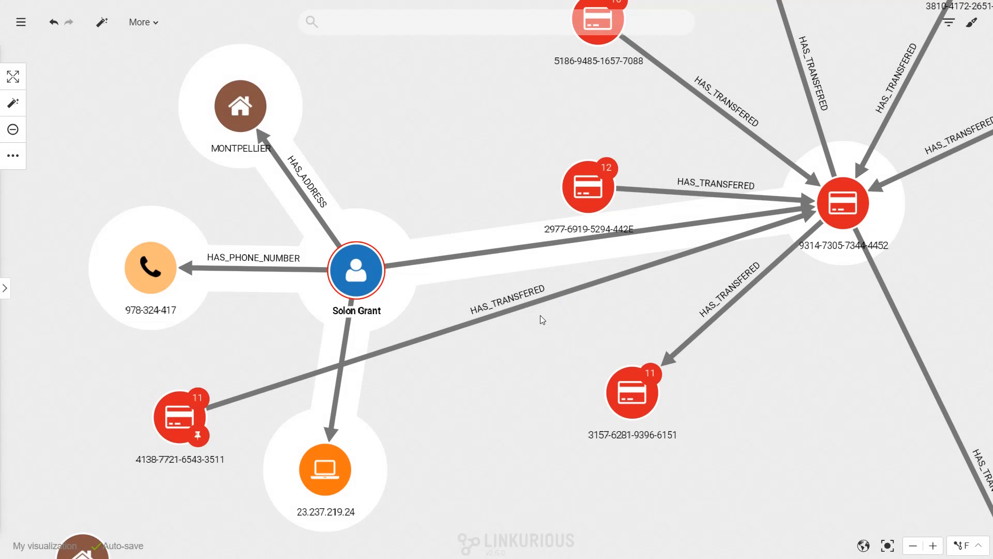
- Zoom out to survey the whole graph, and zoom back in on its central bank account clusters
{"action": "scroll", "coordinate": [539, 321], "scroll_direction": "down", "scroll_amount": 1}
{"action": "left_click_drag", "start_coordinate": [618, 430], "coordinate": [442, 294]}
{"action": "scroll", "coordinate": [442, 299], "scroll_direction": "down", "scroll_amount": 3}
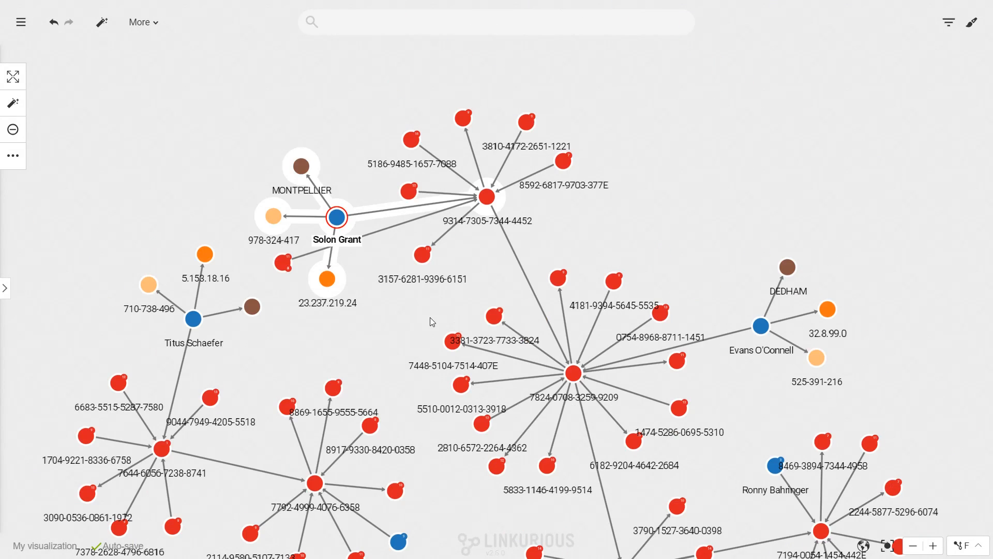
{"action": "scroll", "coordinate": [430, 318], "scroll_direction": "down", "scroll_amount": 3}
{"action": "left_click_drag", "start_coordinate": [406, 309], "coordinate": [431, 226]}
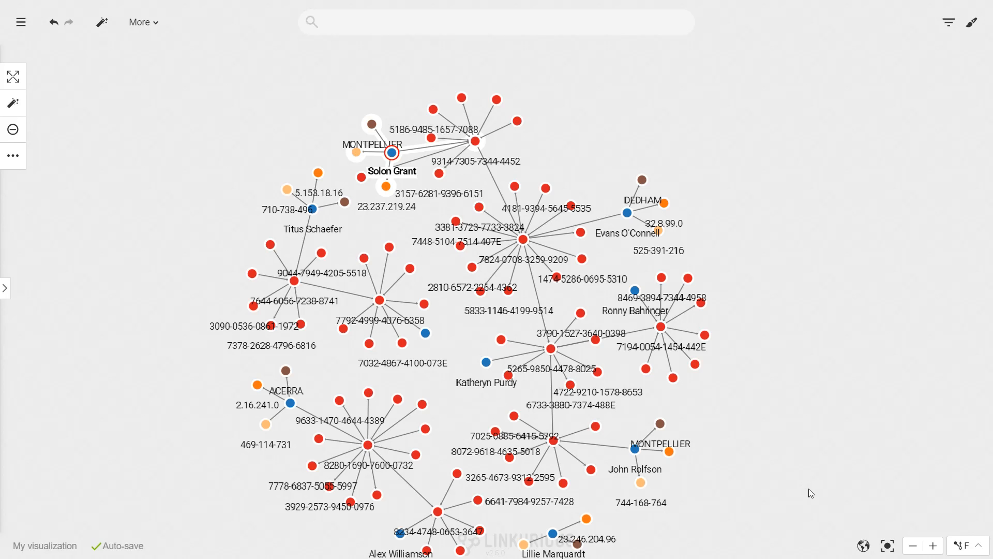
{"action": "left_click", "coordinate": [923, 549]}
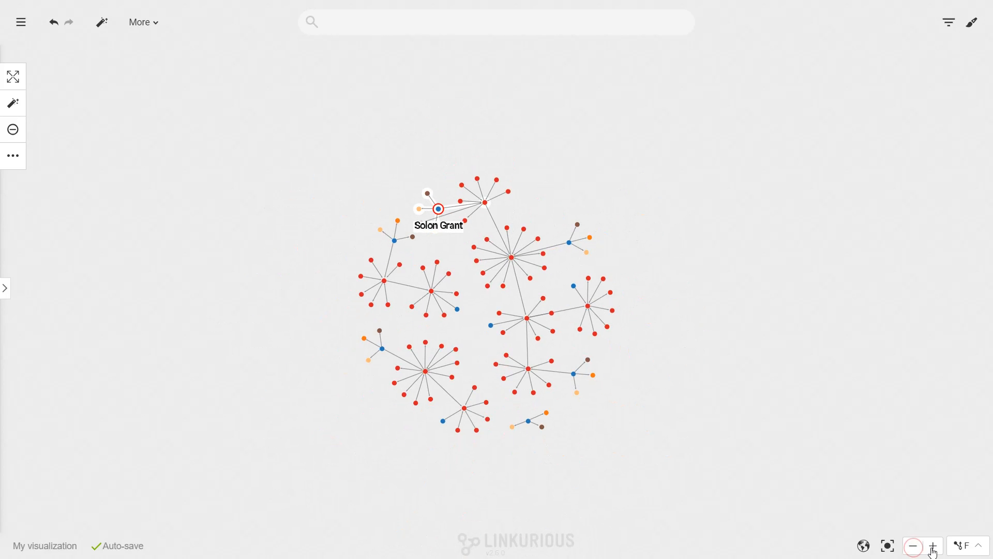
{"action": "left_click", "coordinate": [934, 547]}
{"action": "left_click", "coordinate": [934, 547]}
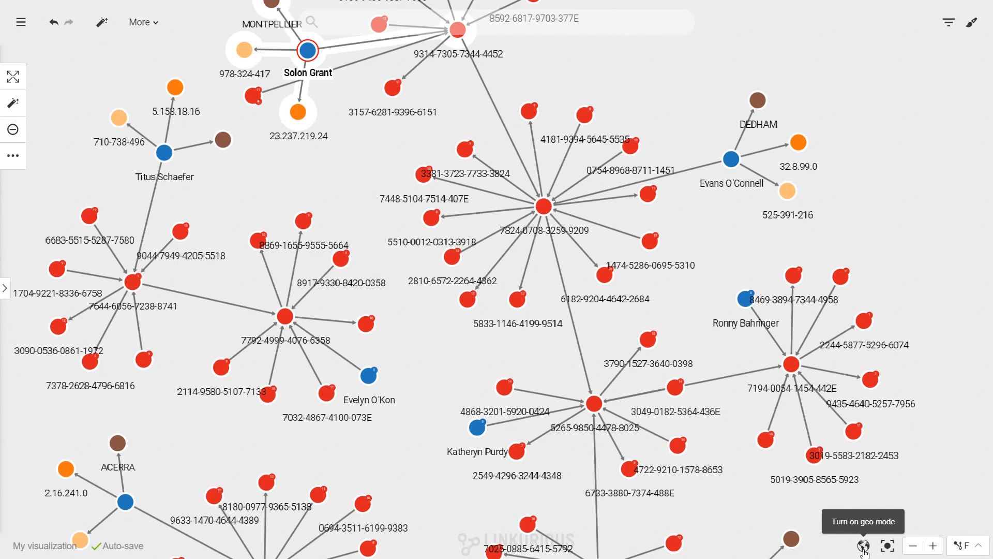
- Turn on geo mode to see the address nodes on the map, and return to the graph view
{"action": "left_click", "coordinate": [864, 548]}
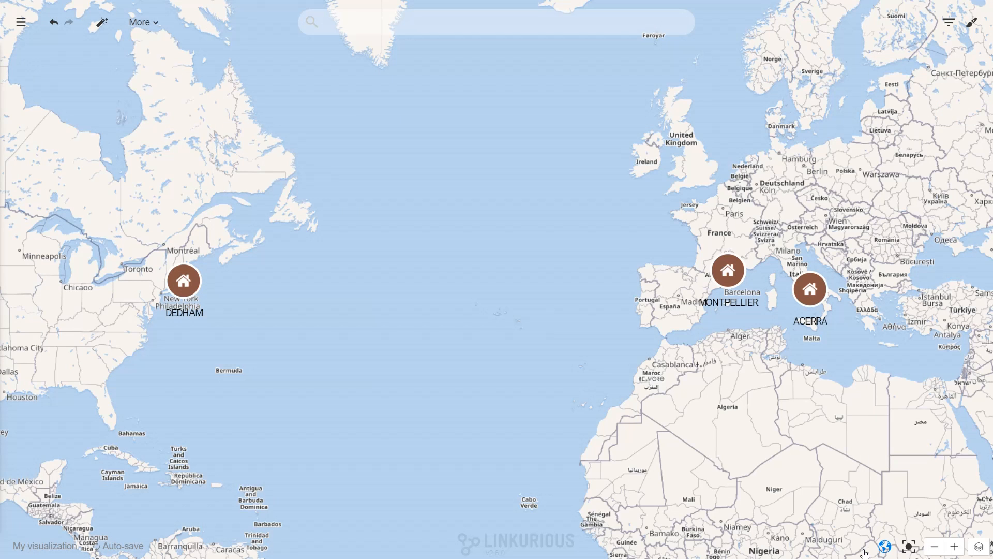
{"action": "left_click", "coordinate": [885, 549]}
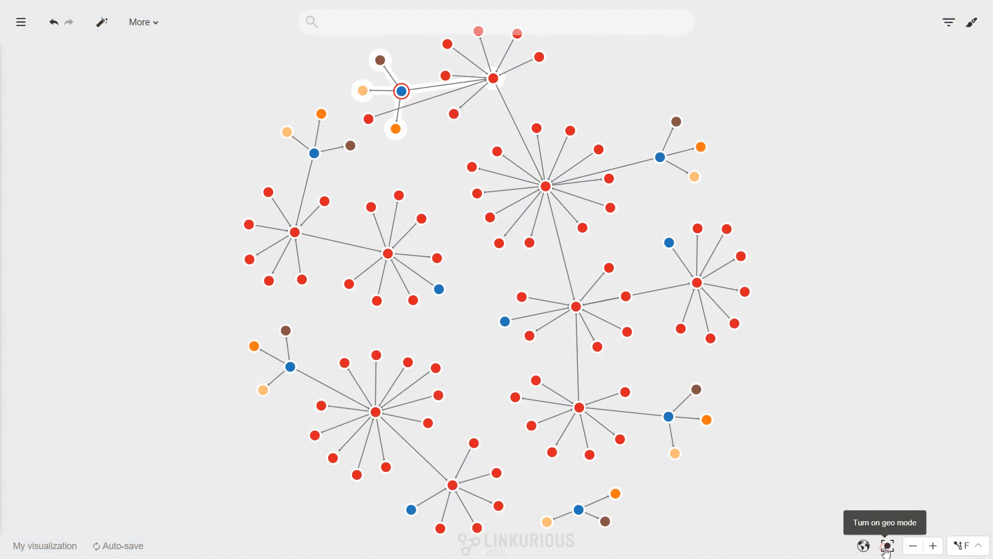
- Center the view on the selected person node, and apply the Bottom to top hierarchical layout to the graph
{"action": "left_click", "coordinate": [888, 547]}
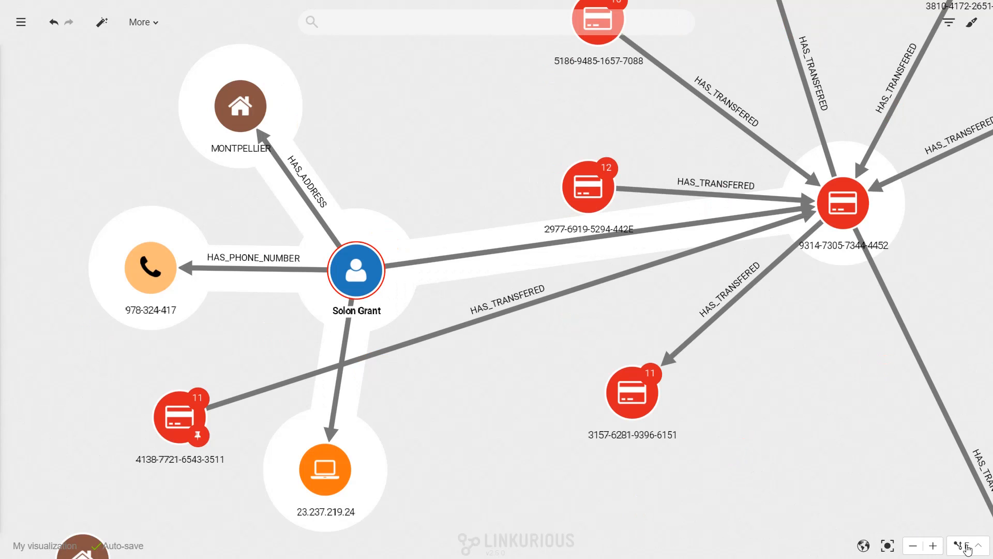
{"action": "left_click", "coordinate": [978, 547]}
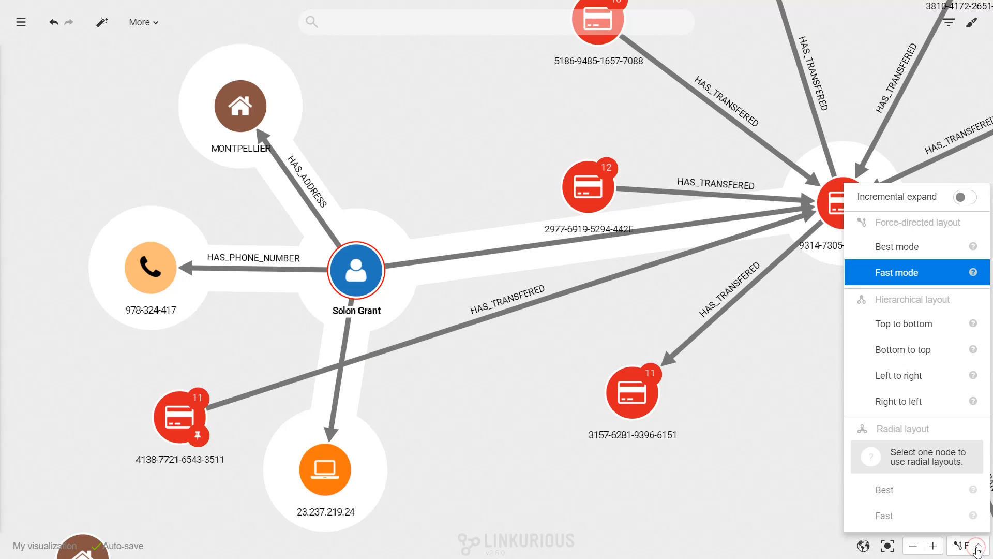
{"action": "left_click", "coordinate": [910, 352]}
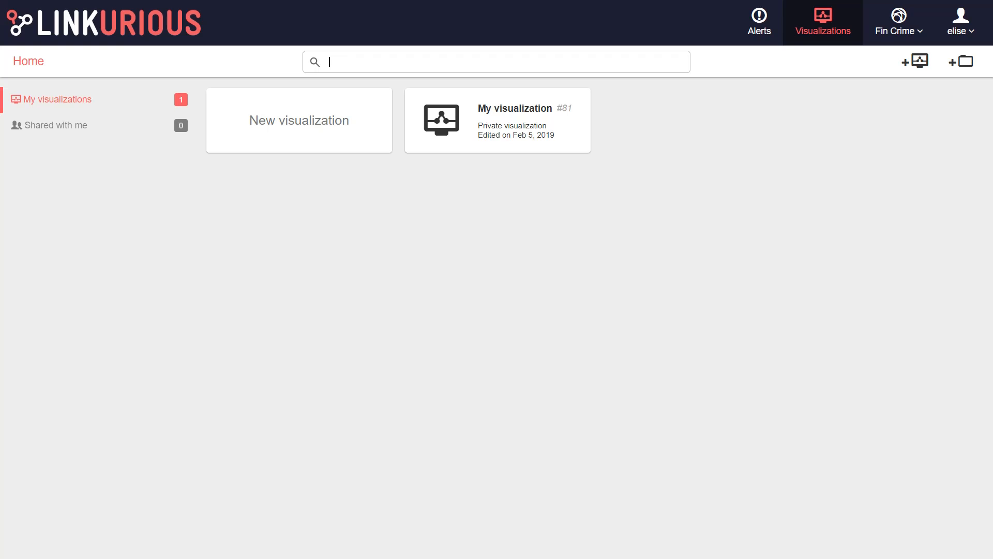
- Search the database for a person's first name from the home page, and open the first matching person in a new visualization
{"action": "type", "text": "john"}
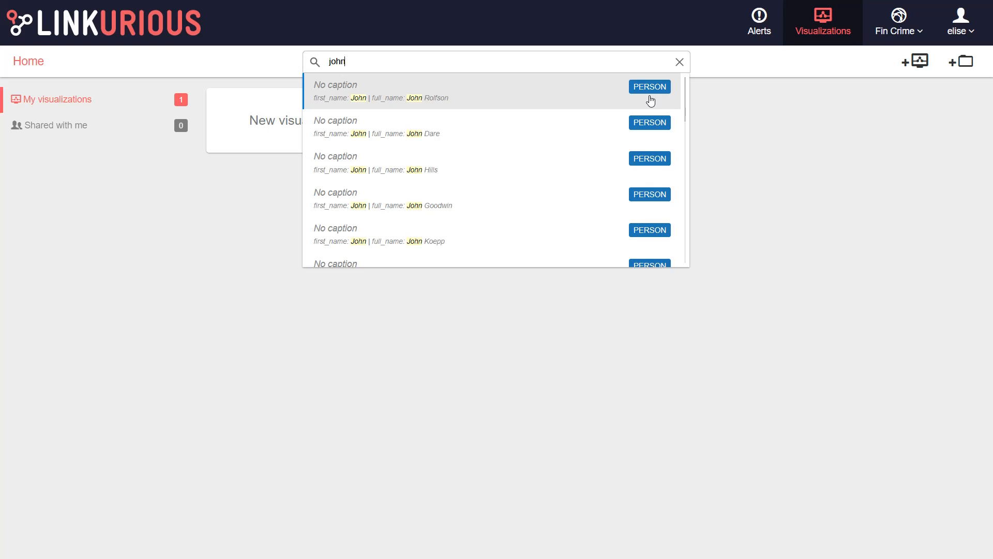
{"action": "left_click", "coordinate": [597, 96]}
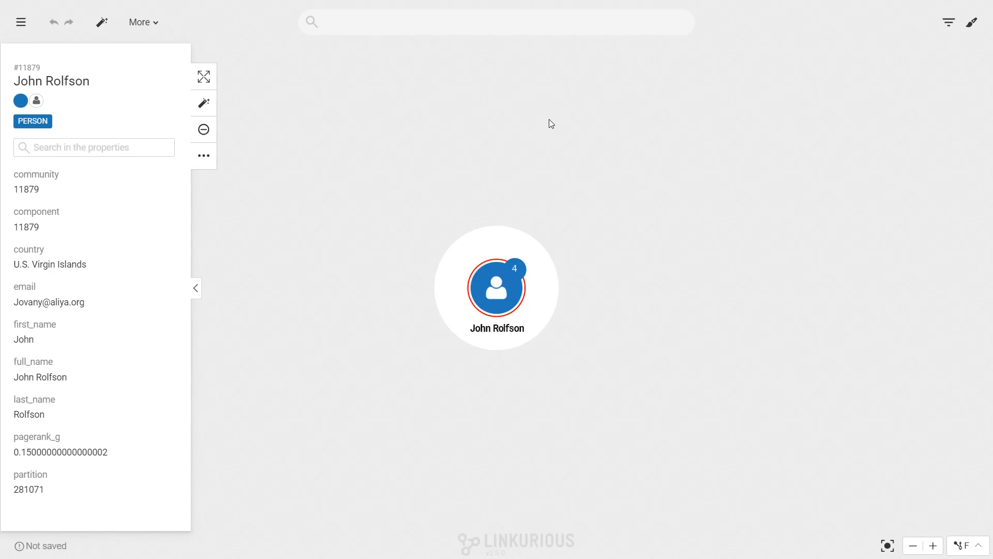
- Search the same first name within the visualization, compare edge and node matches, and add the third listed person to the graph
{"action": "left_click", "coordinate": [343, 24]}
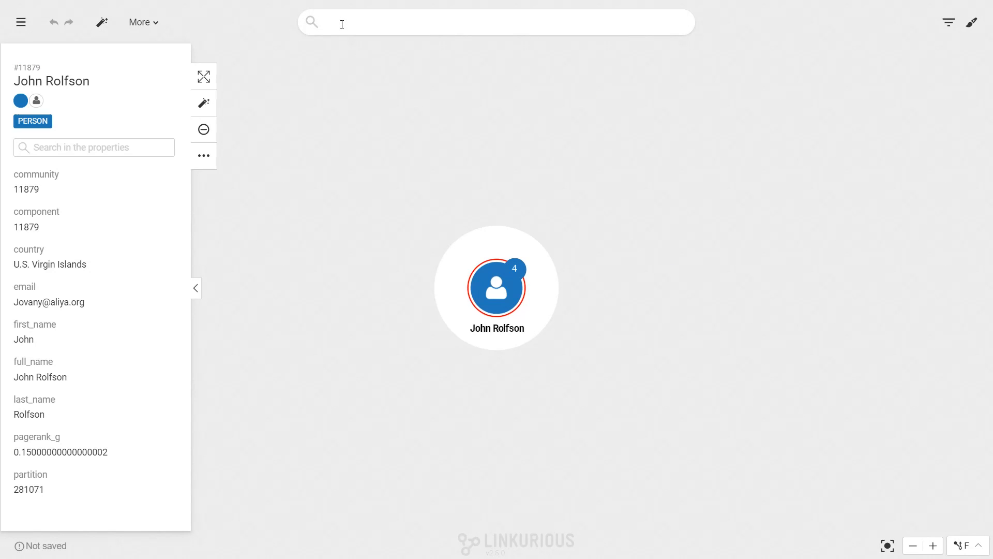
{"action": "left_click", "coordinate": [342, 24]}
{"action": "type", "text": "john"}
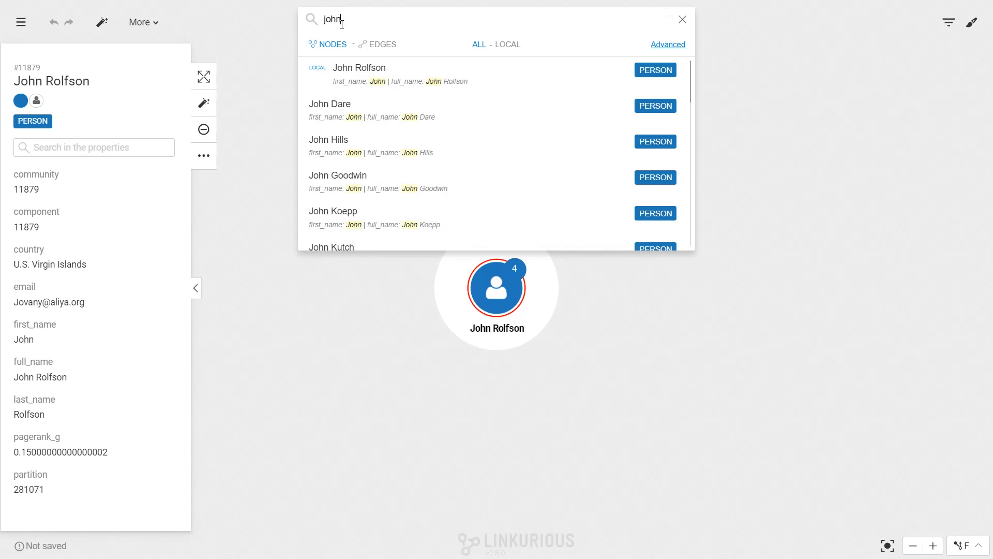
{"action": "left_click", "coordinate": [385, 45]}
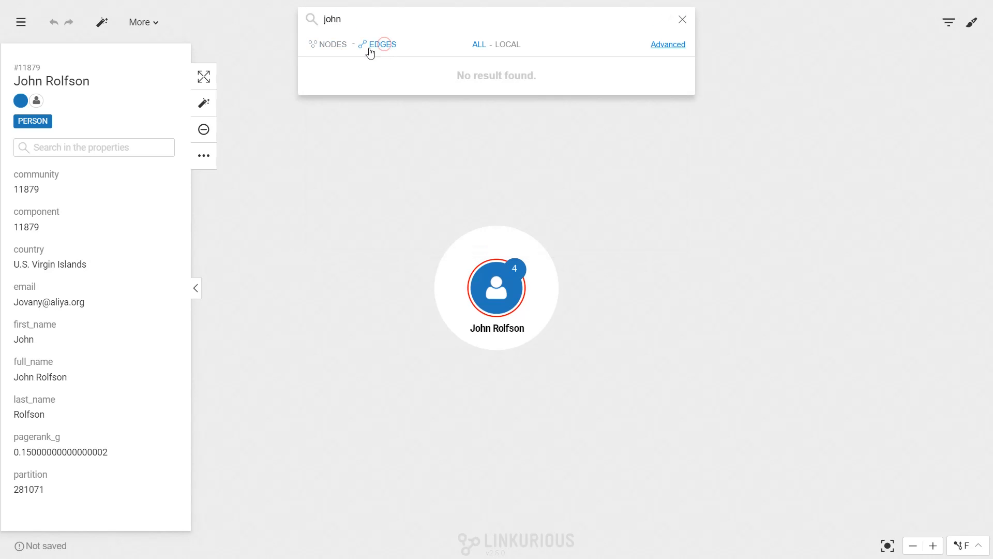
{"action": "left_click", "coordinate": [334, 52]}
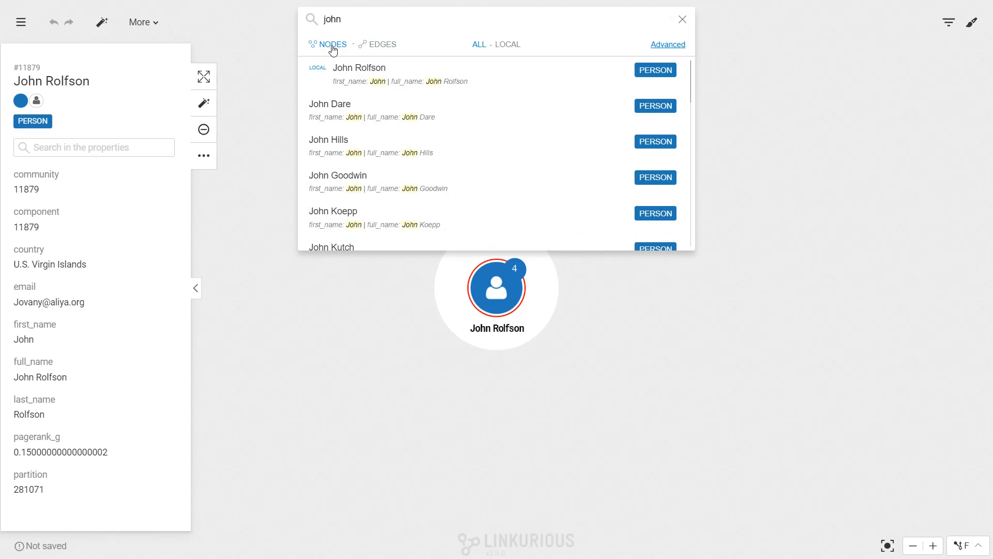
{"action": "left_click", "coordinate": [357, 149]}
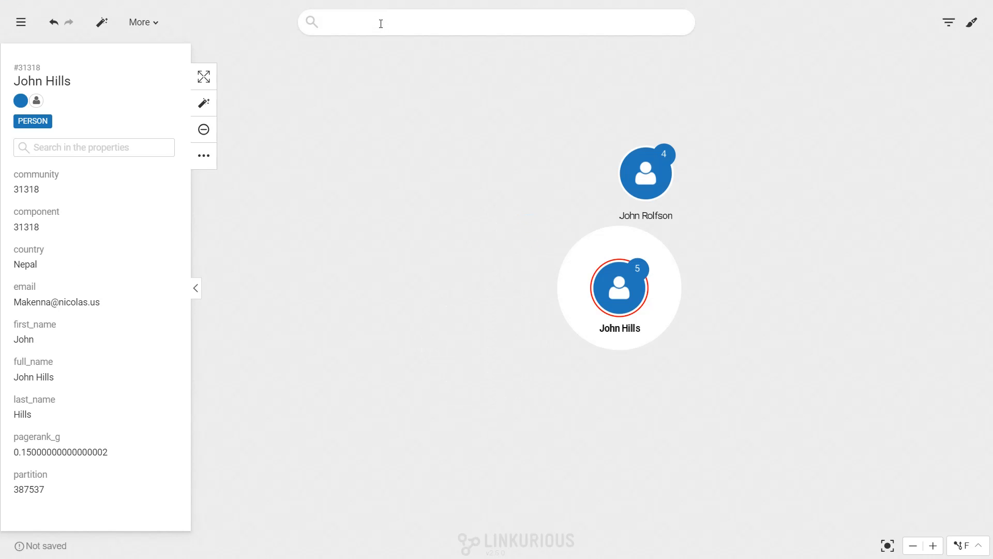
- Search the first name again, restrict the matches to local nodes, and pick the first person found in the visualization
{"action": "left_click", "coordinate": [381, 23]}
{"action": "type", "text": "jo"}
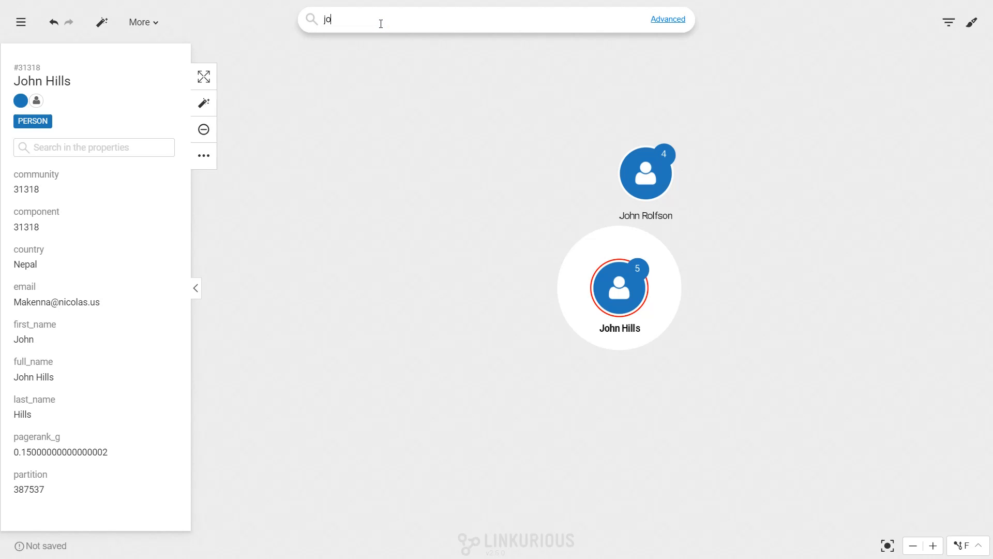
{"action": "type", "text": "hn"}
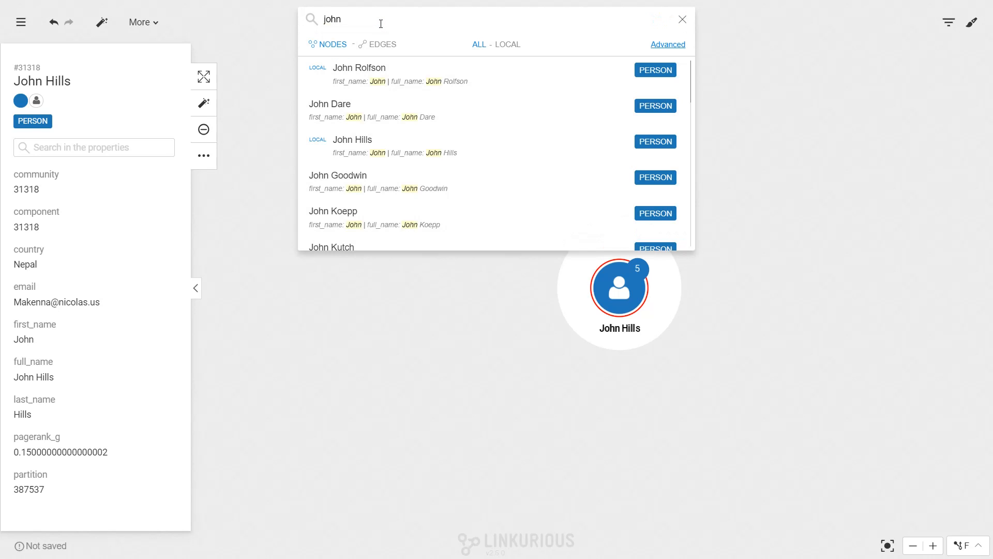
{"action": "left_click", "coordinate": [510, 46]}
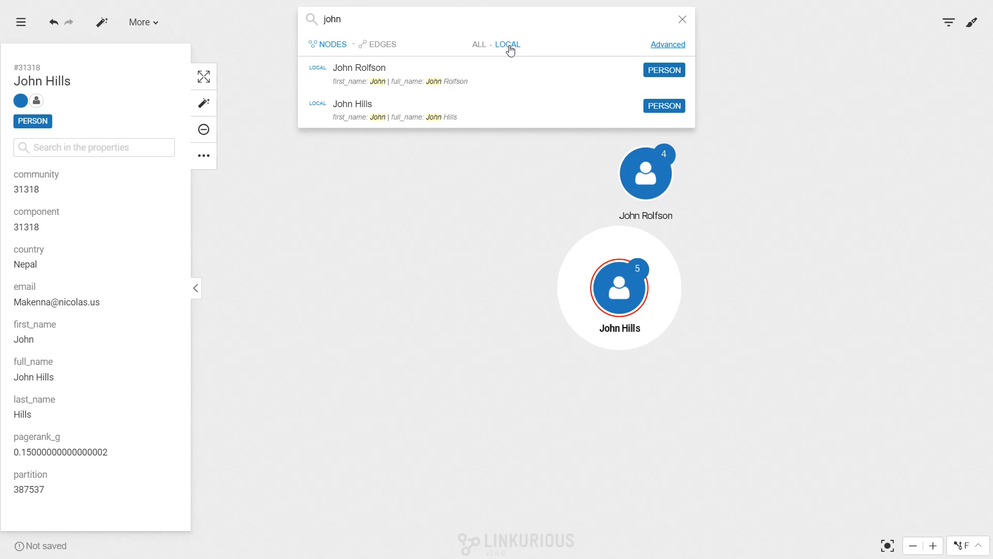
{"action": "left_click", "coordinate": [489, 73]}
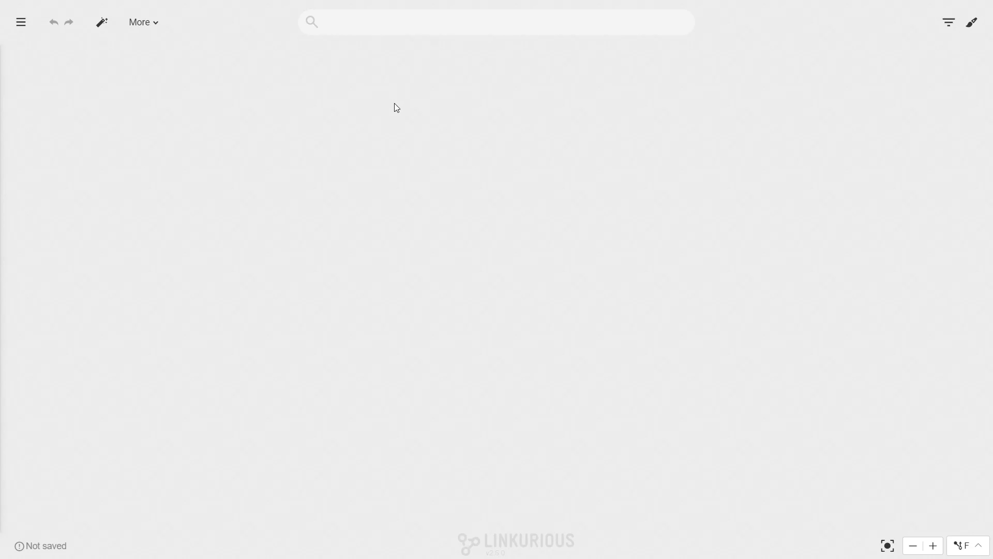
- Search all nodes for the first name from the blank visualization, and open the full list of results
{"action": "left_click", "coordinate": [355, 15]}
{"action": "type", "text": "John"}
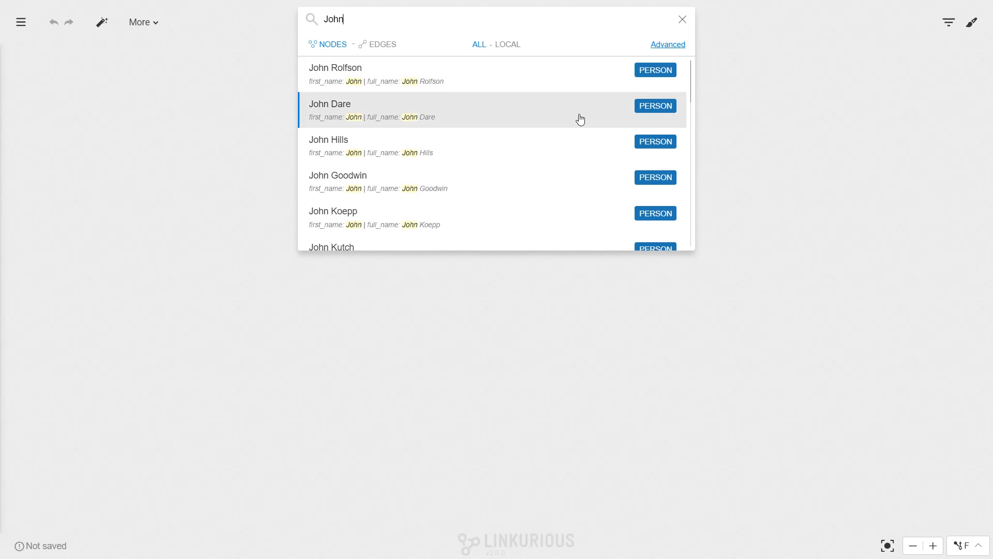
{"action": "scroll", "coordinate": [540, 178], "scroll_direction": "down", "scroll_amount": 8}
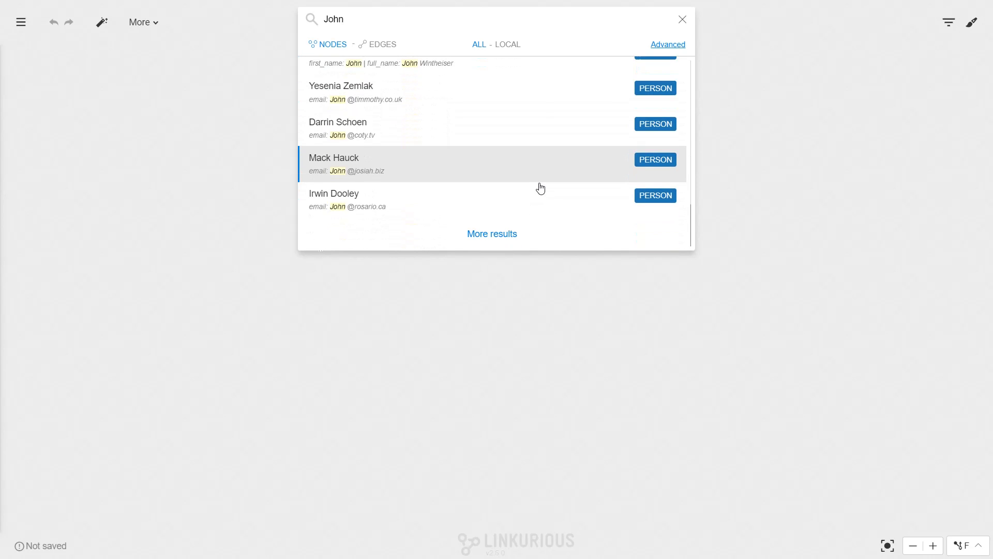
{"action": "left_click", "coordinate": [538, 237]}
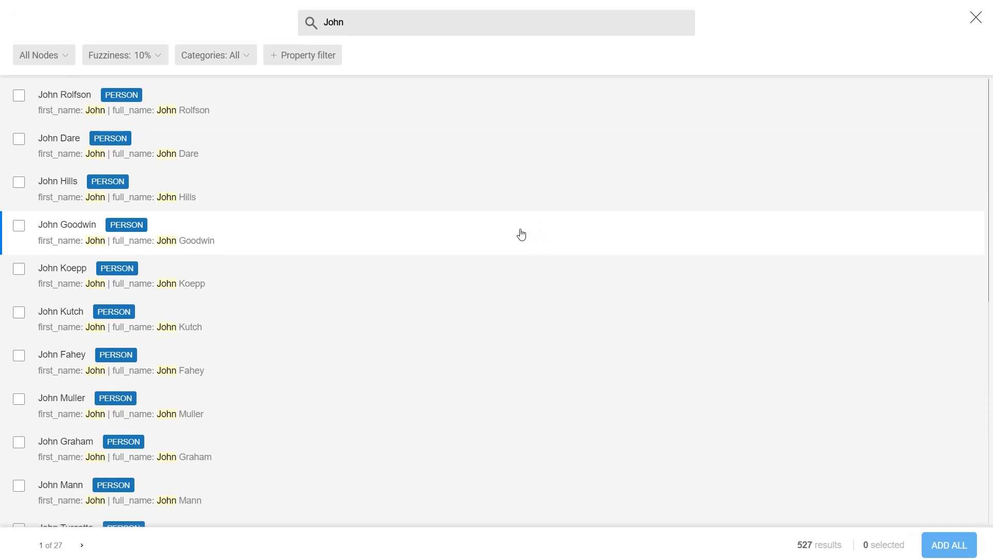
- Check the total number of search results, and browse to the second page of matches and back to the first
{"action": "left_click_drag", "start_coordinate": [793, 545], "coordinate": [850, 547]}
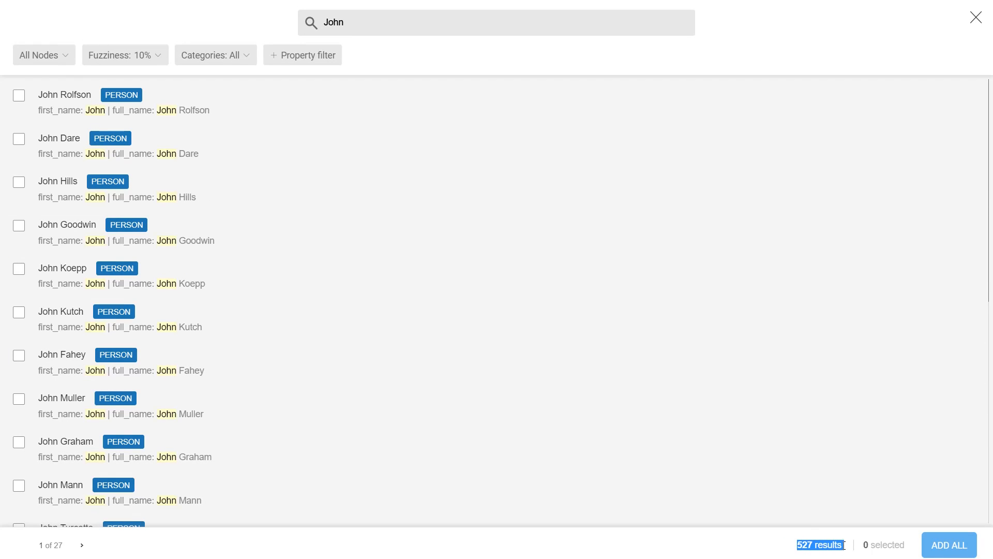
{"action": "left_click", "coordinate": [83, 546]}
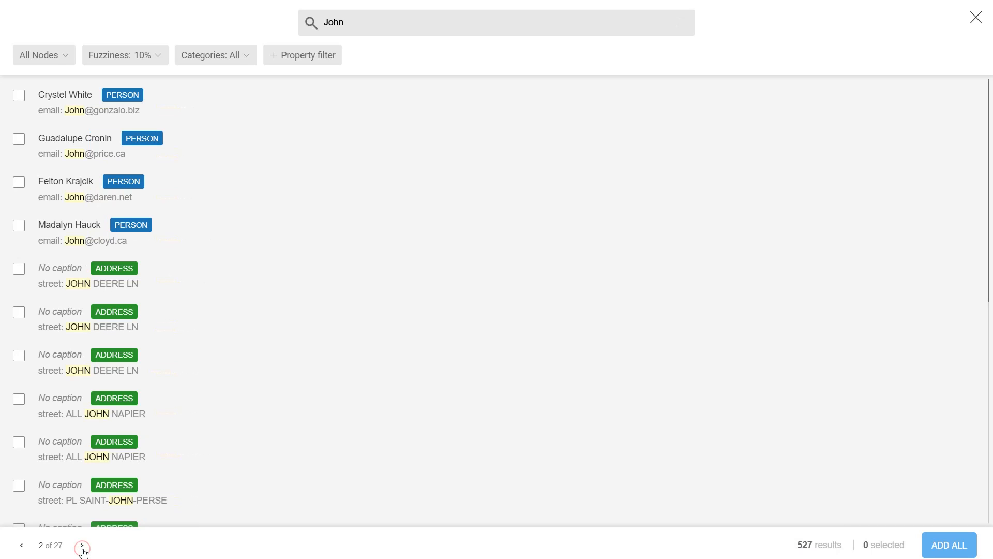
{"action": "left_click", "coordinate": [82, 547]}
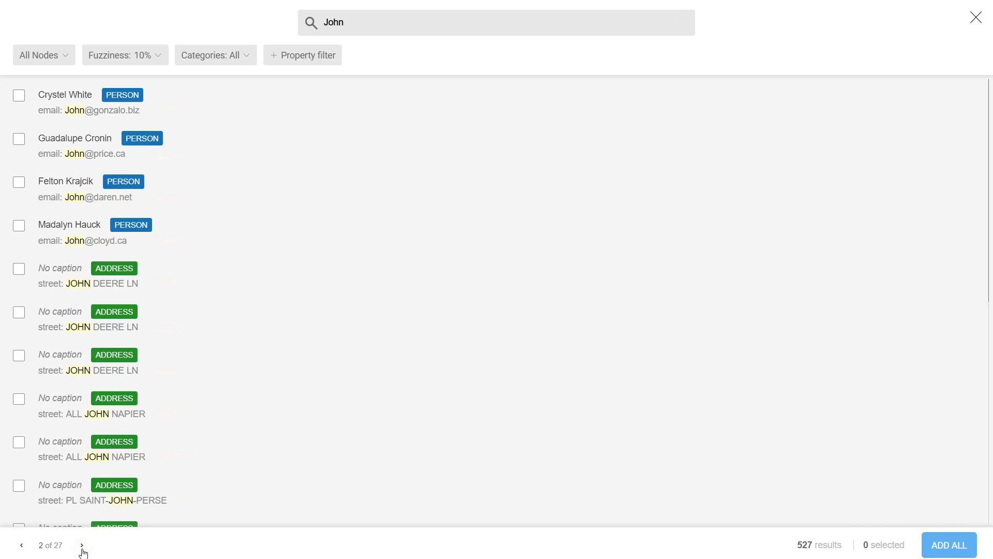
{"action": "left_click", "coordinate": [22, 550]}
{"action": "left_click", "coordinate": [23, 550]}
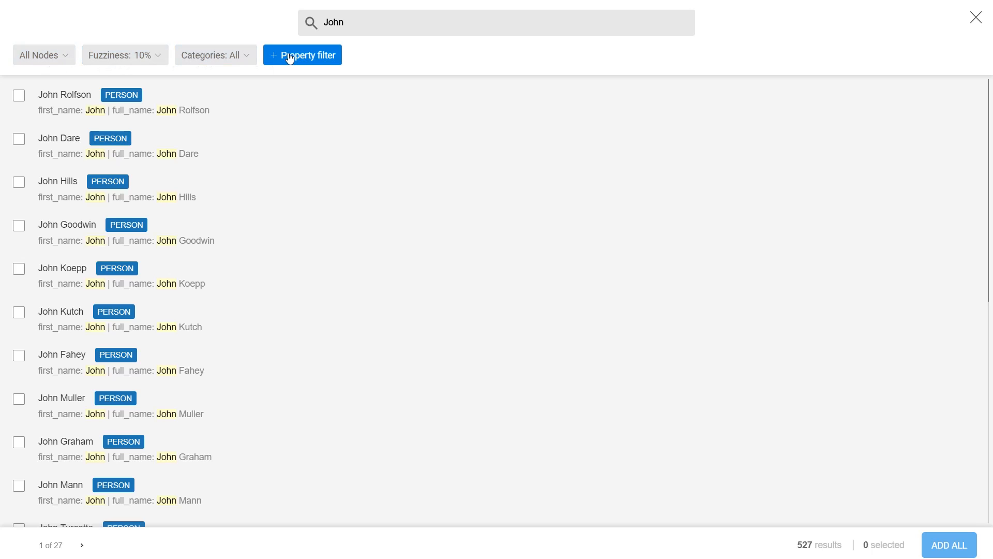
- Review the node and edge scope options, and try the search at 30% and 100% fuzziness before restoring it to 10%
{"action": "left_click", "coordinate": [64, 58]}
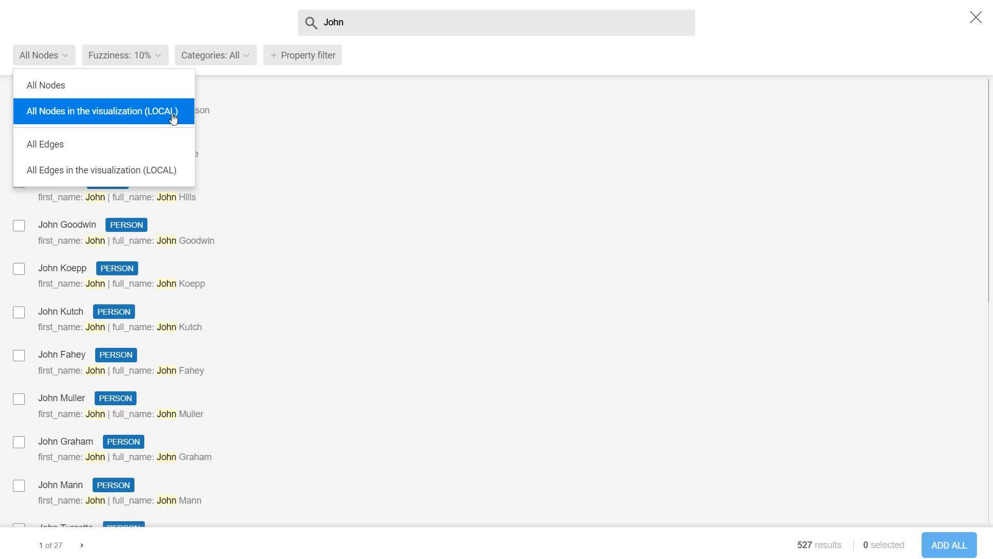
{"action": "left_click", "coordinate": [156, 58]}
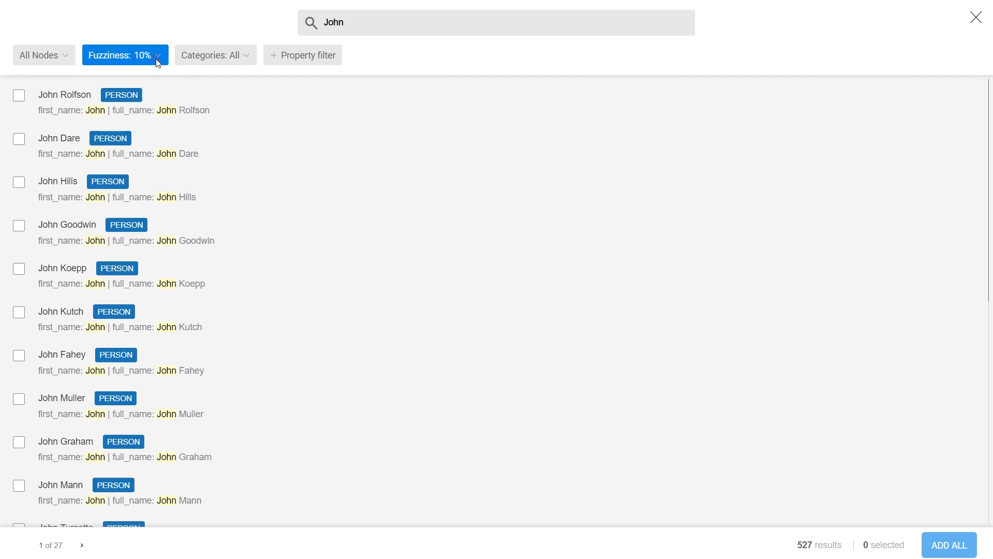
{"action": "left_click", "coordinate": [154, 58]}
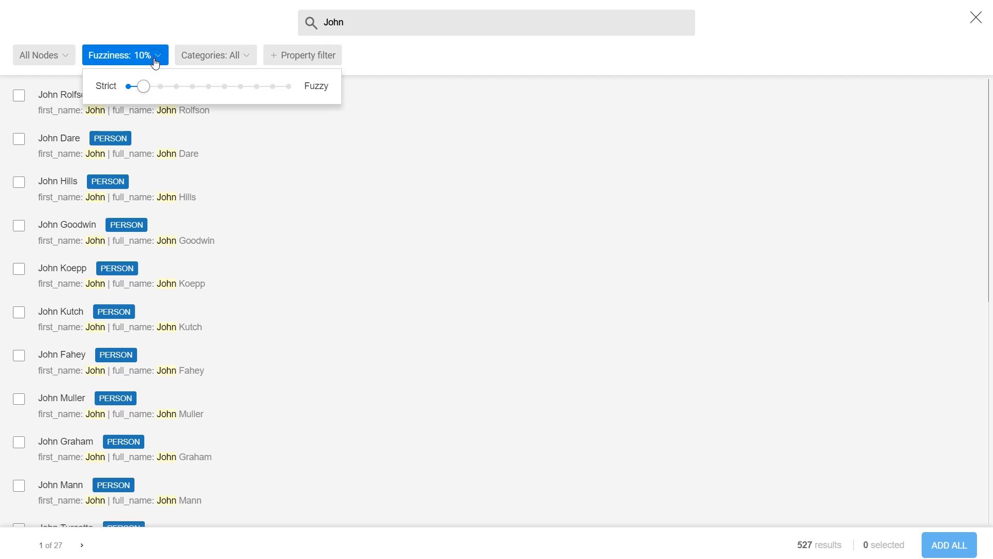
{"action": "left_click", "coordinate": [157, 90]}
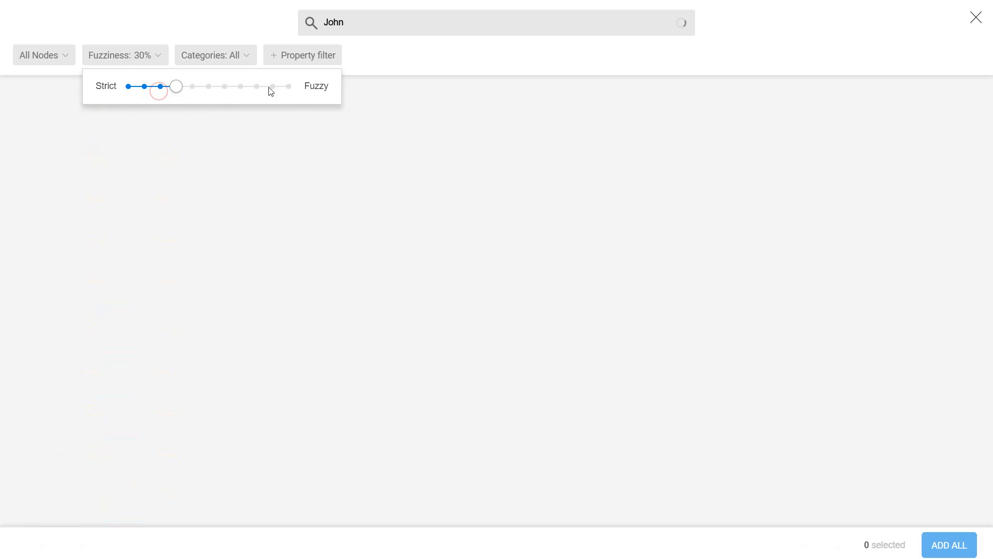
{"action": "left_click", "coordinate": [292, 87]}
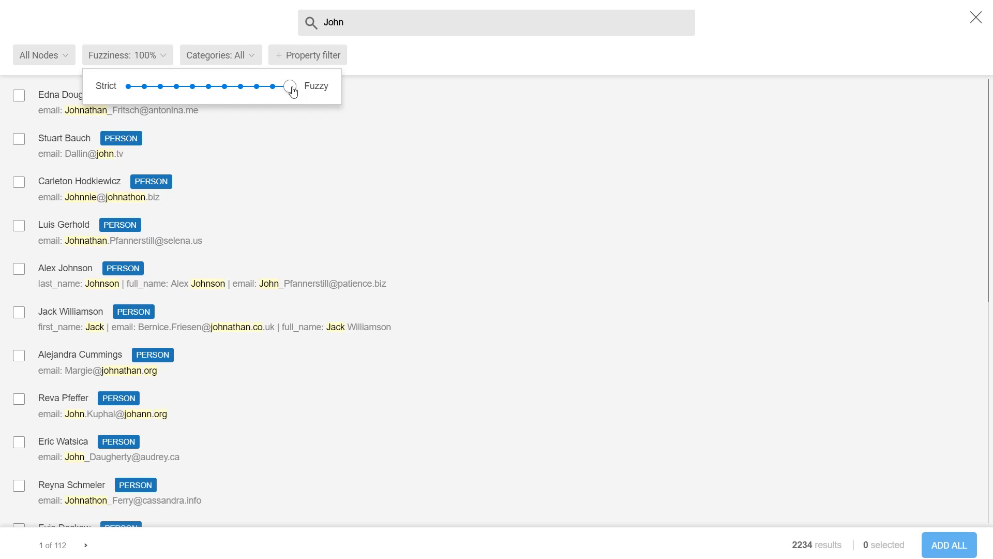
{"action": "left_click_drag", "start_coordinate": [293, 89], "coordinate": [147, 91]}
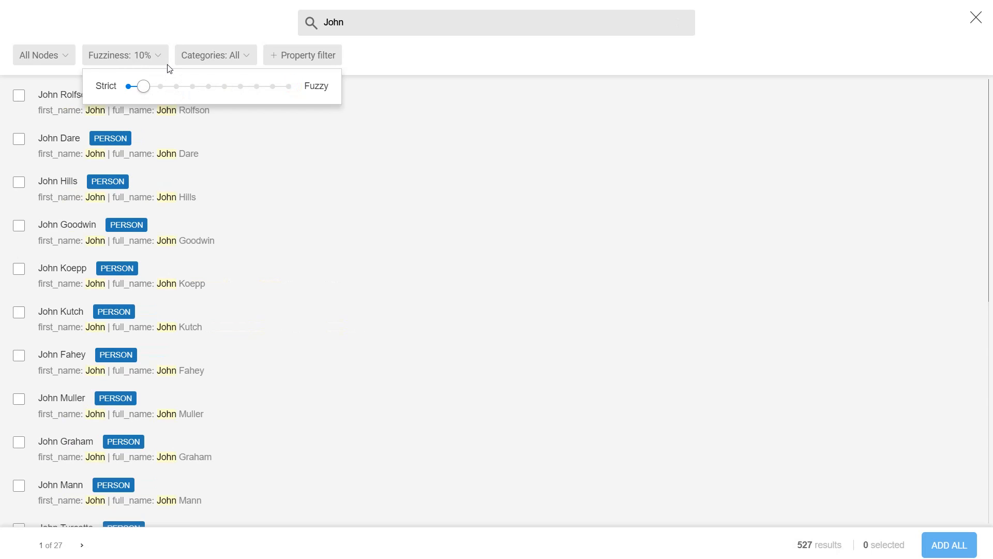
{"action": "left_click", "coordinate": [157, 55]}
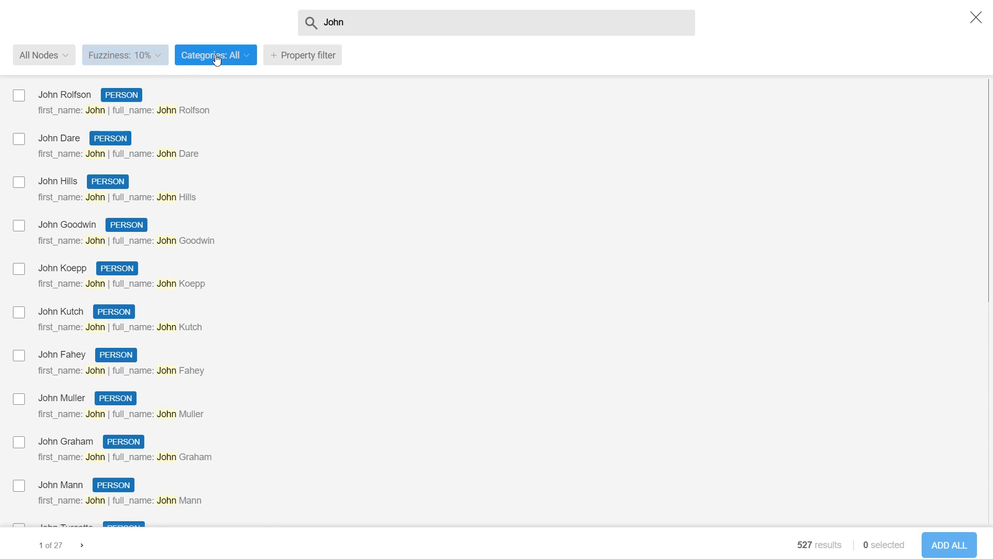
- Limit the search results to the PERSON category
{"action": "left_click", "coordinate": [247, 56]}
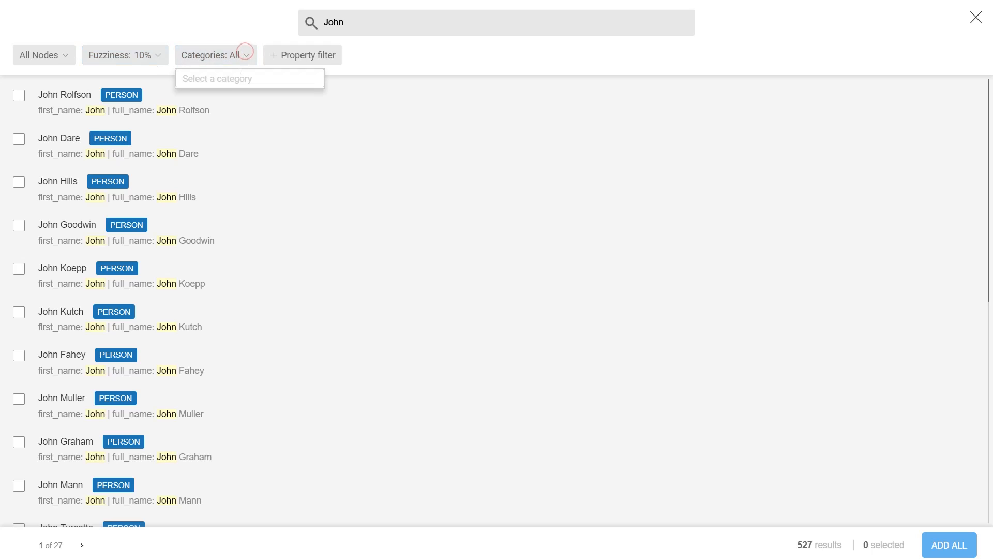
{"action": "type", "text": "p"}
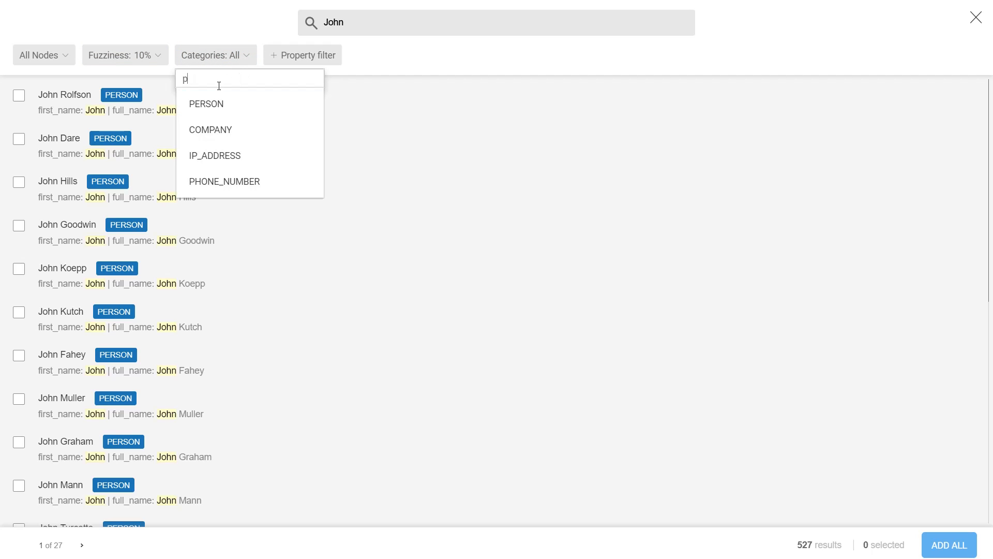
{"action": "left_click", "coordinate": [227, 105]}
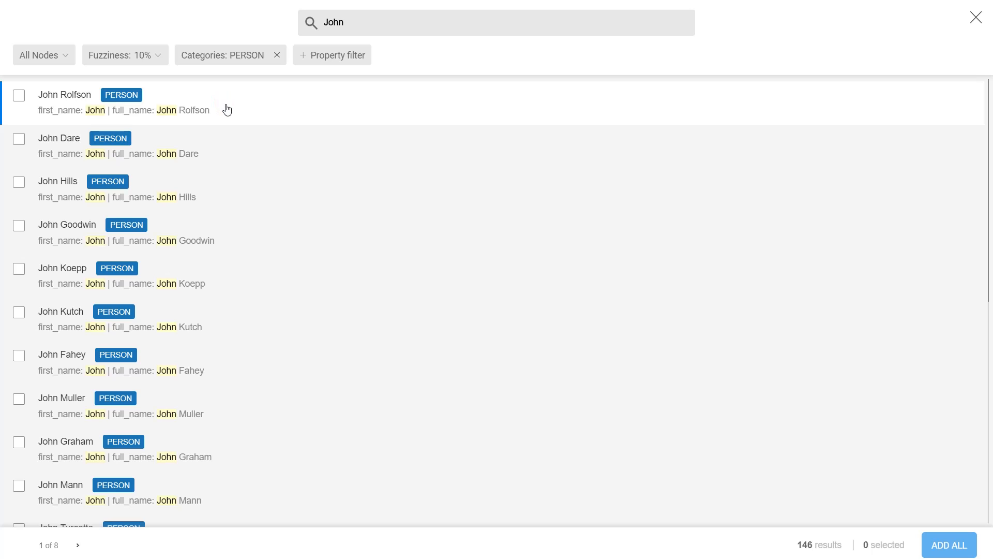
- Add a property filter so that only people whose full_name contains the first result's surname are listed
{"action": "left_click", "coordinate": [317, 58]}
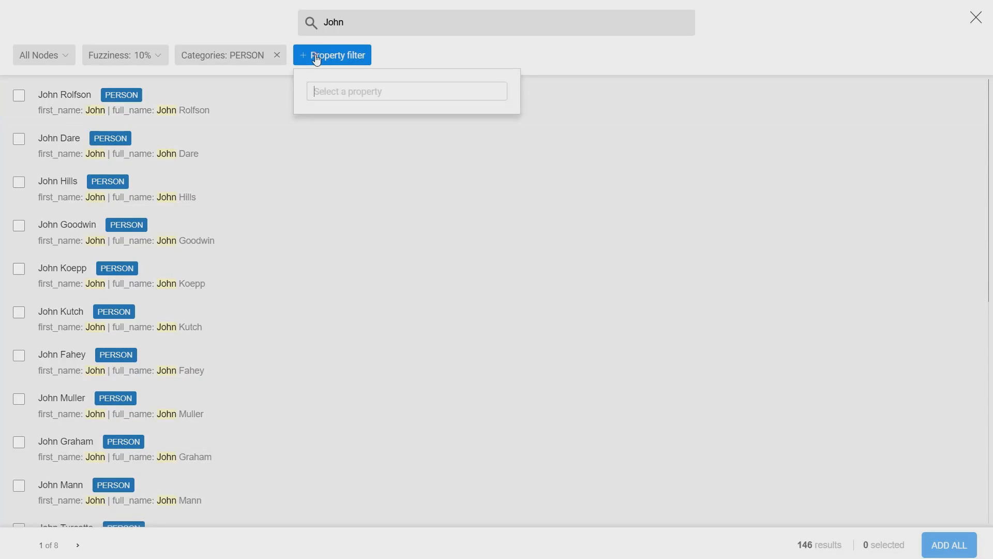
{"action": "left_click", "coordinate": [321, 96]}
{"action": "type", "text": "fu"}
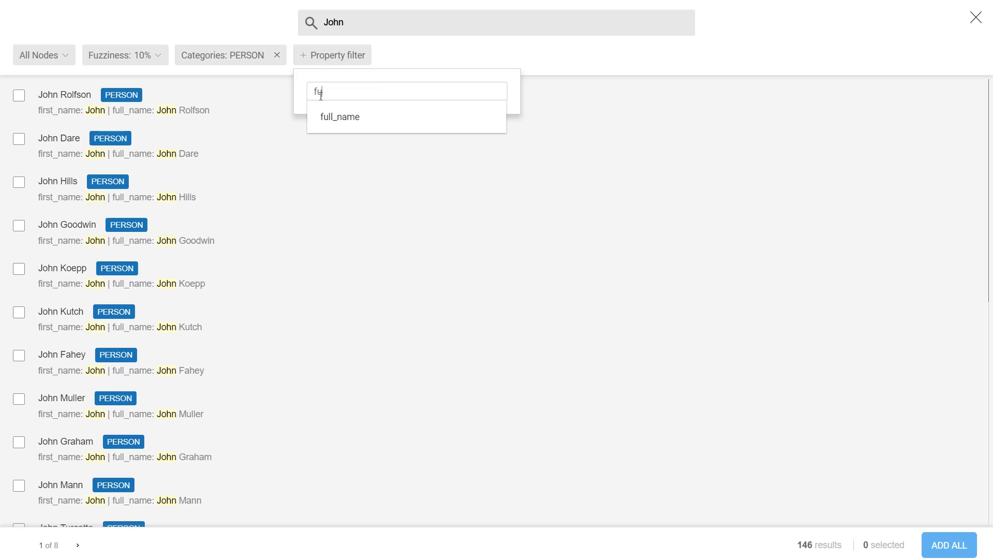
{"action": "left_click", "coordinate": [333, 118]}
{"action": "type", "text": "rol"}
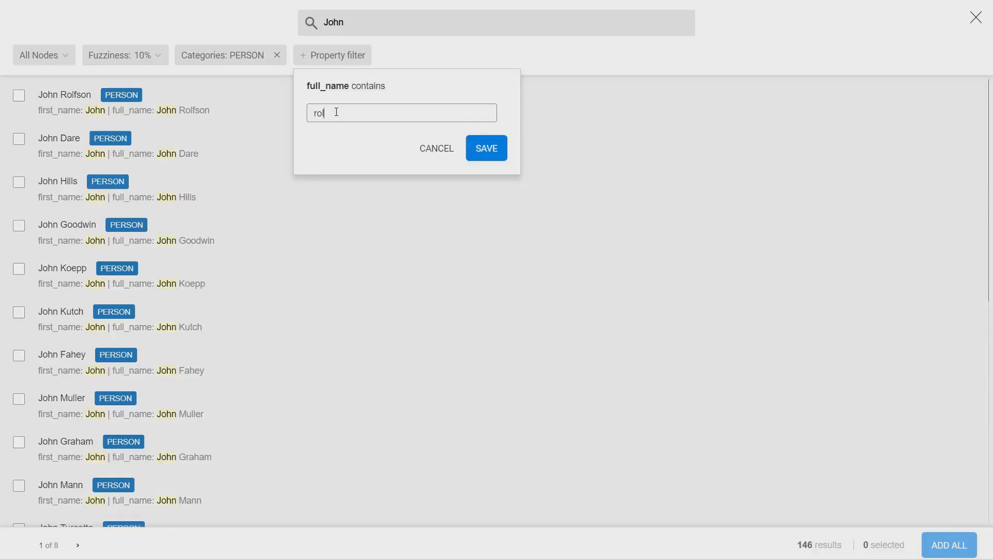
{"action": "type", "text": "fson"}
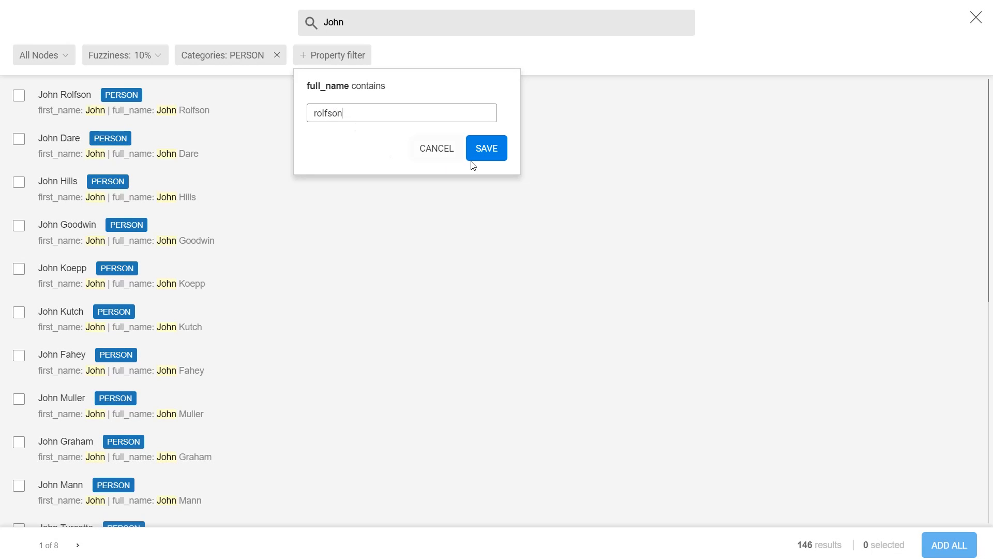
{"action": "left_click", "coordinate": [493, 151]}
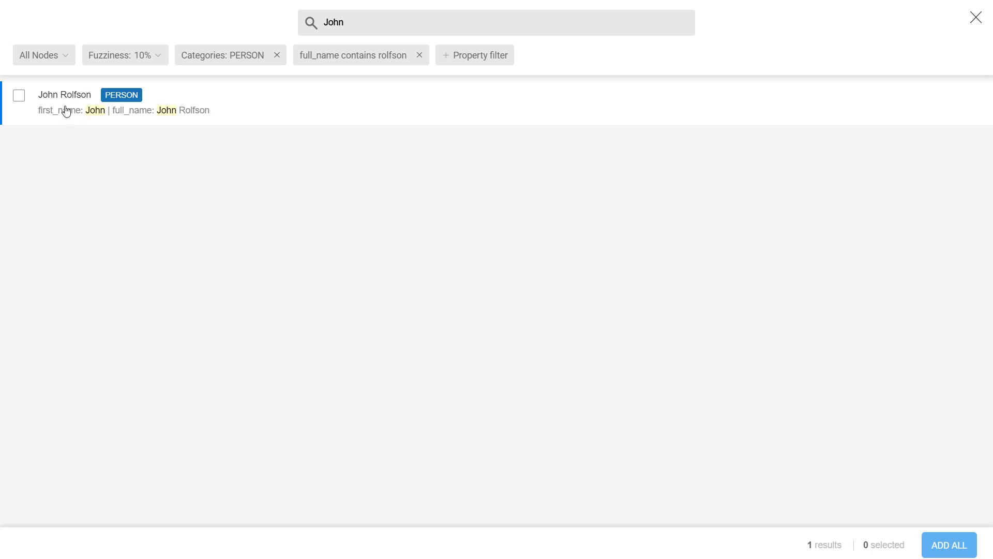
- View the properties of the remaining person, then select that person and add them to the visualization
{"action": "left_click", "coordinate": [65, 107]}
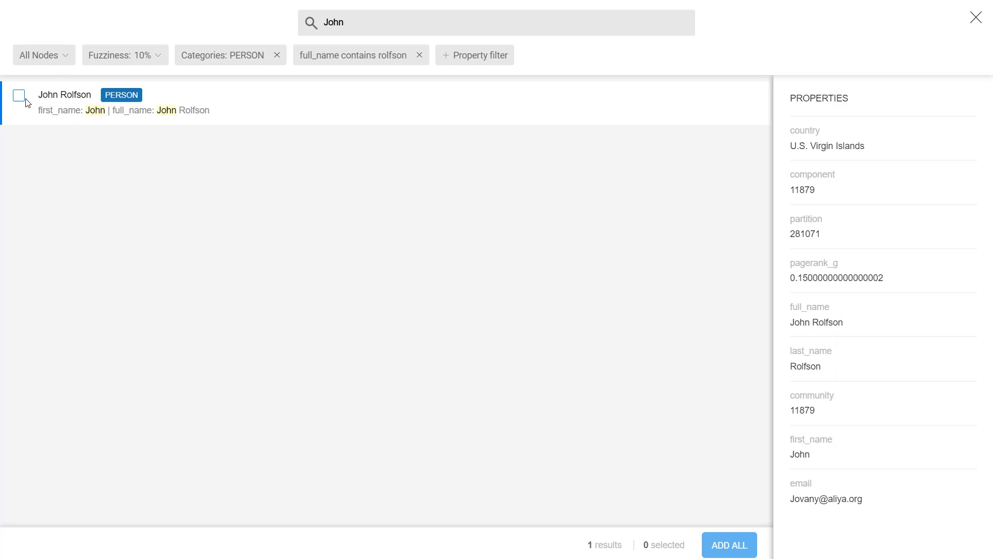
{"action": "left_click", "coordinate": [16, 100]}
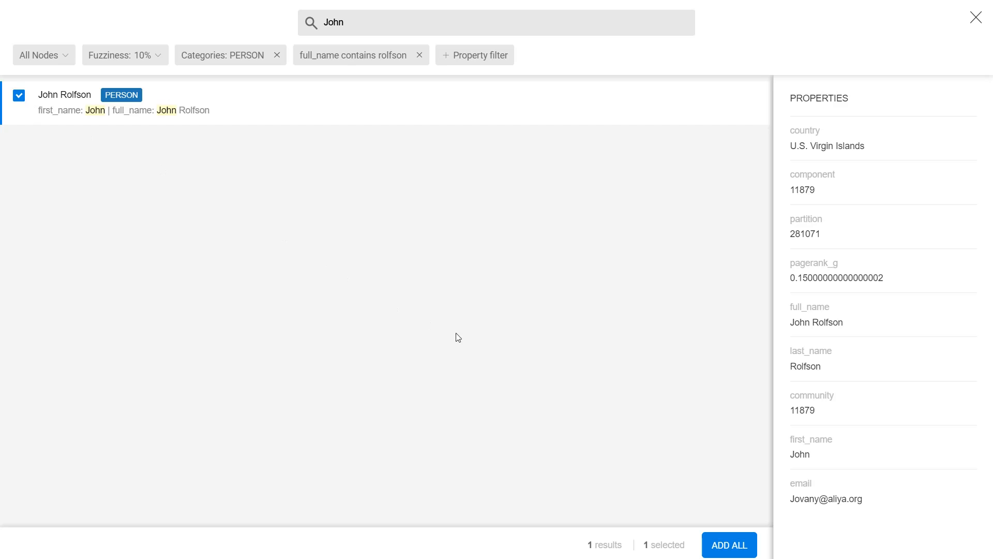
{"action": "left_click", "coordinate": [729, 551]}
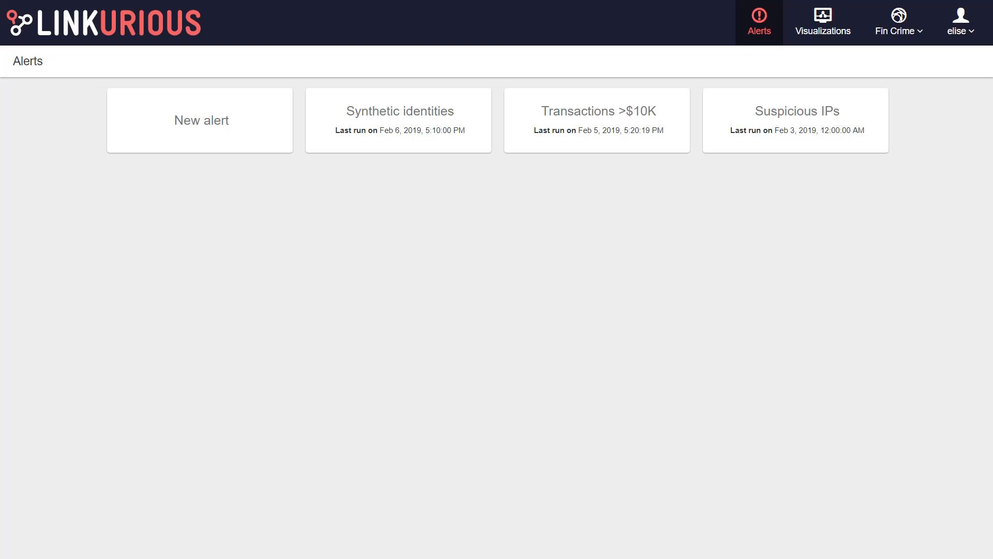
- Create an alert whose Cypher query returns PERSON-to-PERSON paths over HAS_ADDRESS, HAS_IP_ADDRESS or HAS_PHONE_NUMBER (*..10) with length score > 5, and run it
{"action": "left_click", "coordinate": [217, 125]}
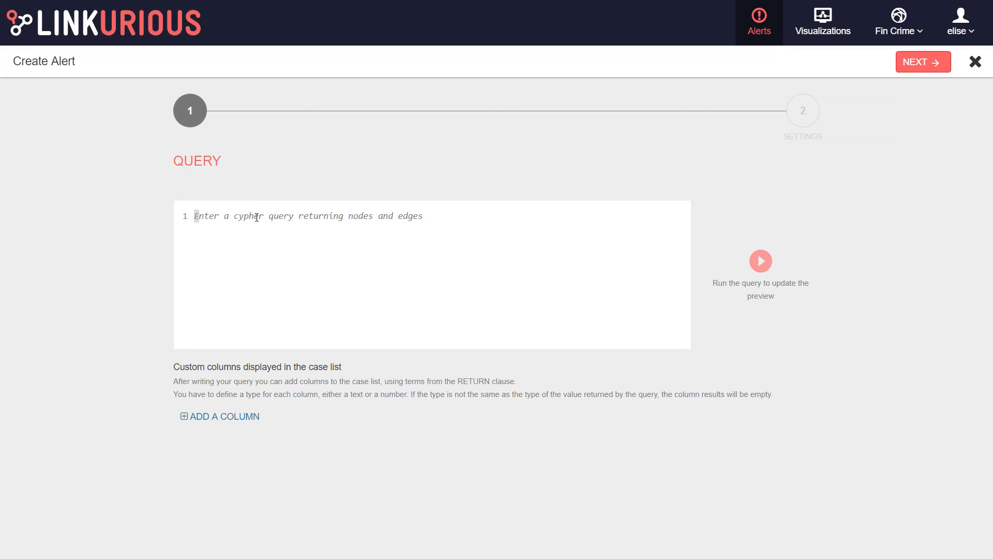
{"action": "type", "text": "MATCH p = (a:PERSON)-[n:HAS_ADDRESS|:HAS_IP_ADDRESS|:HAS_PHONE_NUMBER*..10]-(b:PERSON) WITH  p, length(p) as score WHERE score > 5 RETURN p, score"}
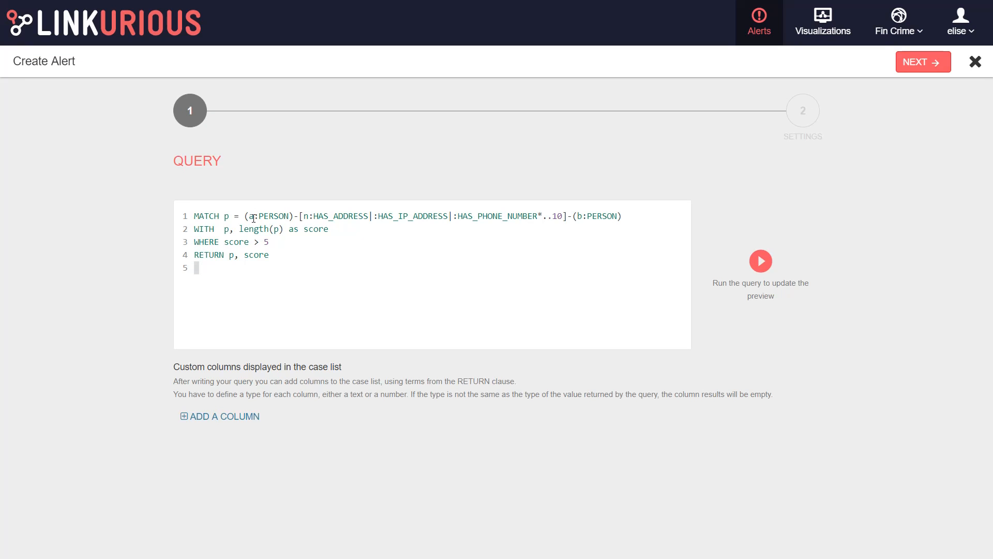
{"action": "left_click", "coordinate": [761, 262]}
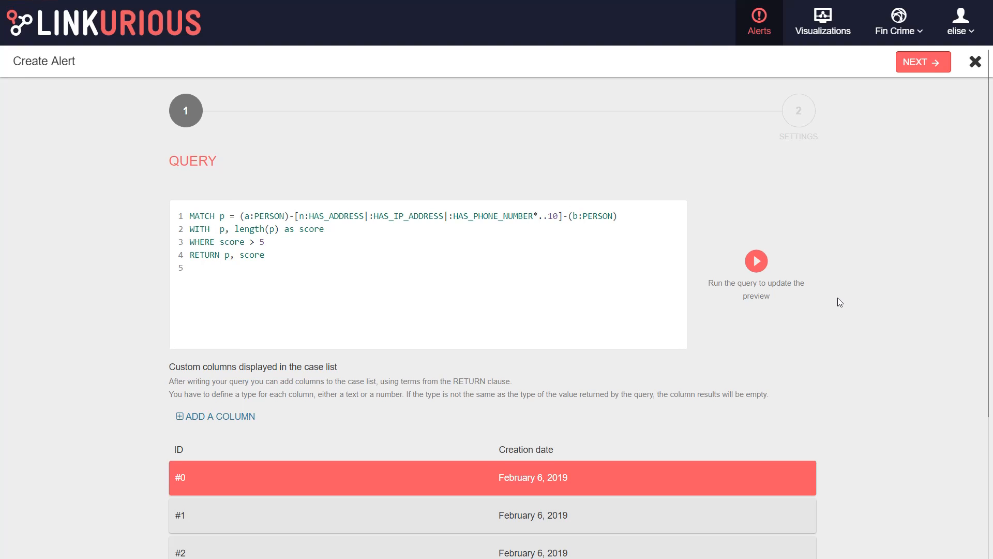
- Preview the graphs of cases #1 and #2 in the query's case list
{"action": "scroll", "coordinate": [841, 302], "scroll_direction": "down", "scroll_amount": 4}
{"action": "scroll", "coordinate": [853, 318], "scroll_direction": "down", "scroll_amount": 1}
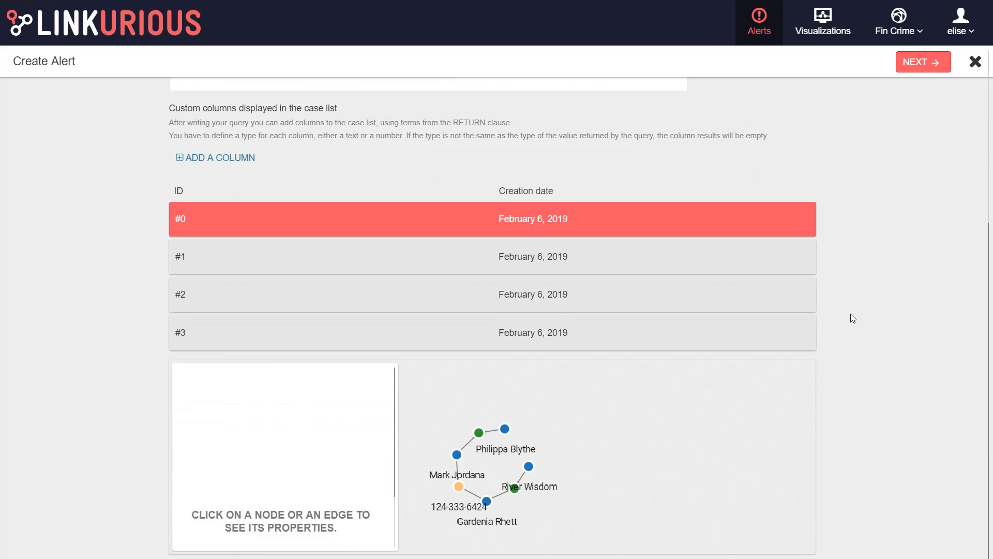
{"action": "left_click", "coordinate": [578, 264]}
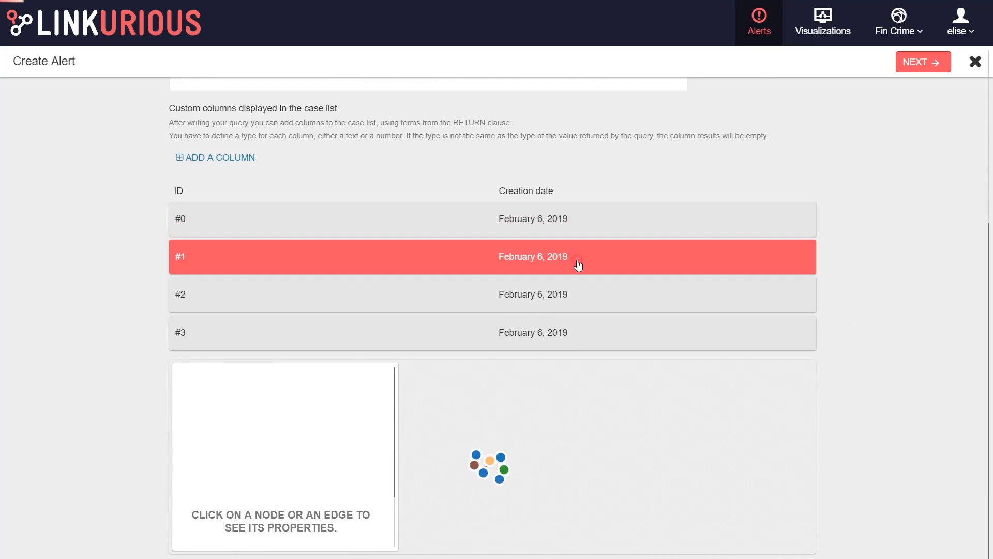
{"action": "left_click", "coordinate": [579, 299]}
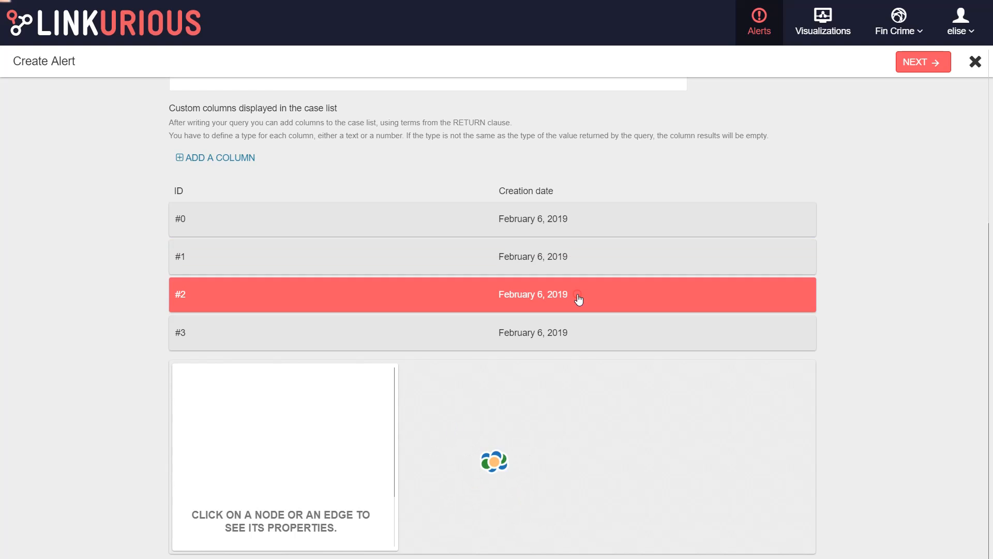
- Add a custom case-list column with term score, title score and type number, and rerun the query to update the preview
{"action": "scroll", "coordinate": [898, 318], "scroll_direction": "up", "scroll_amount": 2}
{"action": "scroll", "coordinate": [896, 316], "scroll_direction": "up", "scroll_amount": 2}
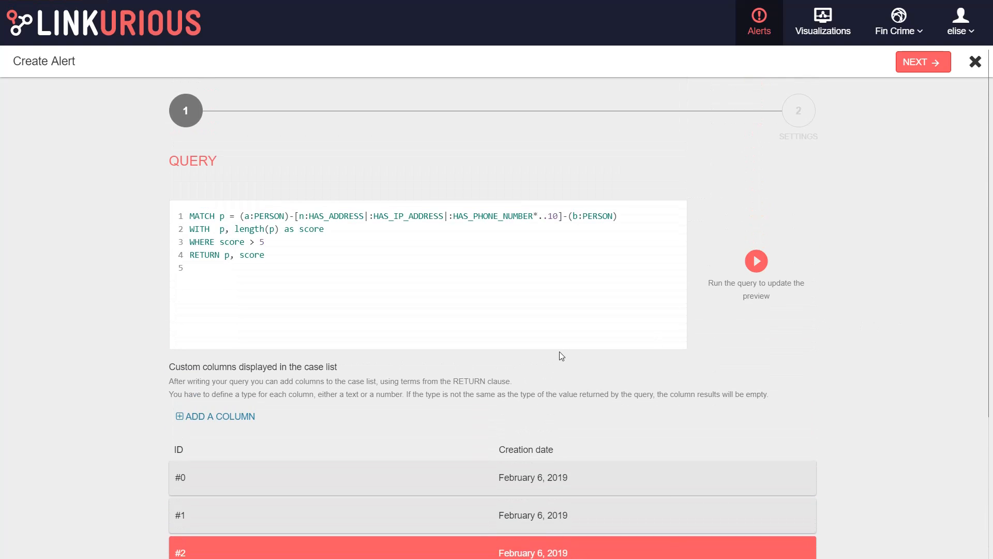
{"action": "left_click", "coordinate": [226, 418]}
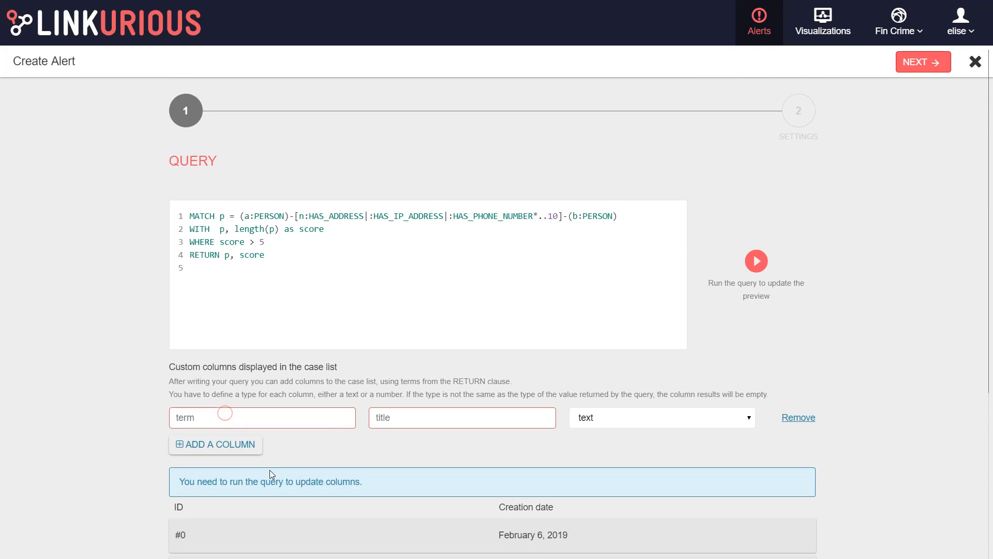
{"action": "left_click", "coordinate": [246, 424]}
{"action": "type", "text": "score"}
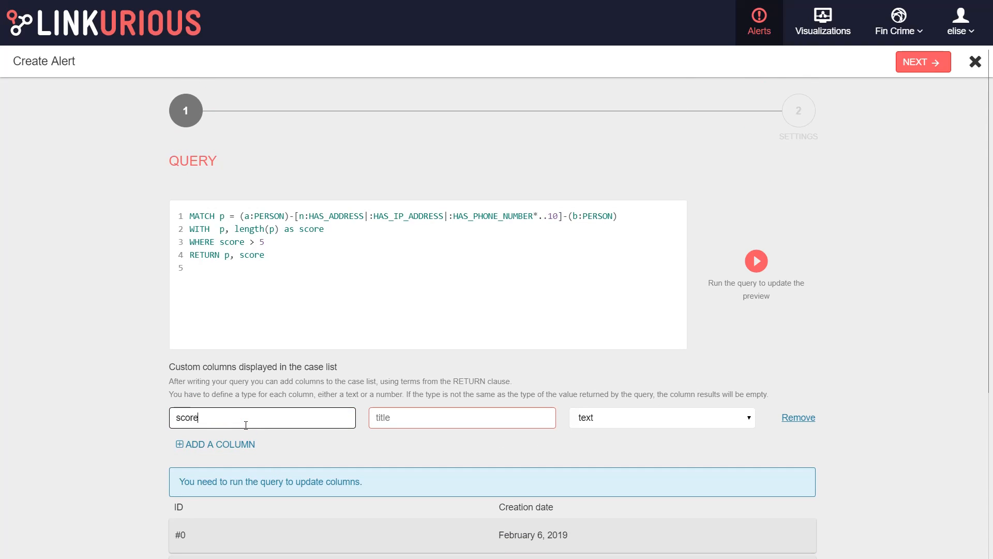
{"action": "key", "text": "Tab"}
{"action": "type", "text": "score"}
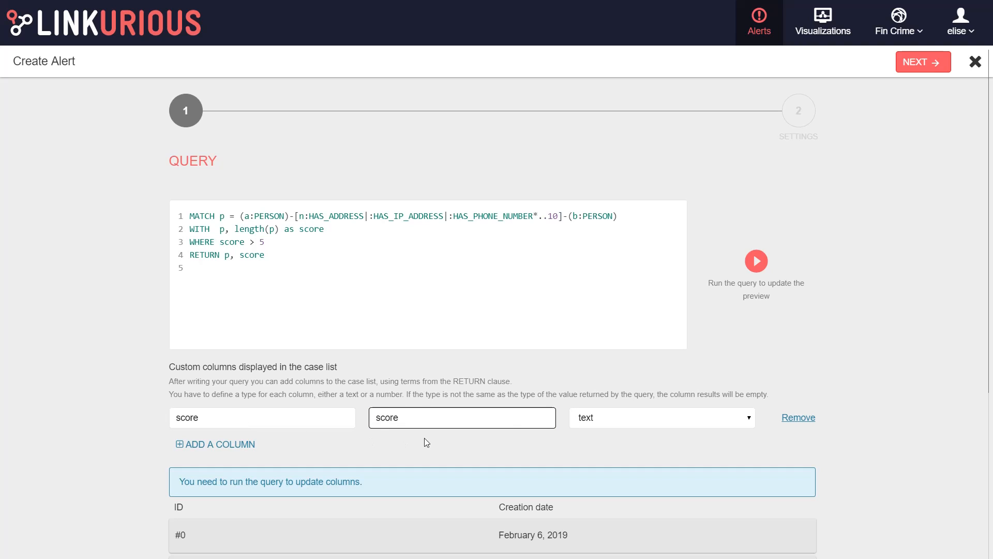
{"action": "left_click", "coordinate": [619, 418]}
{"action": "left_click", "coordinate": [621, 447]}
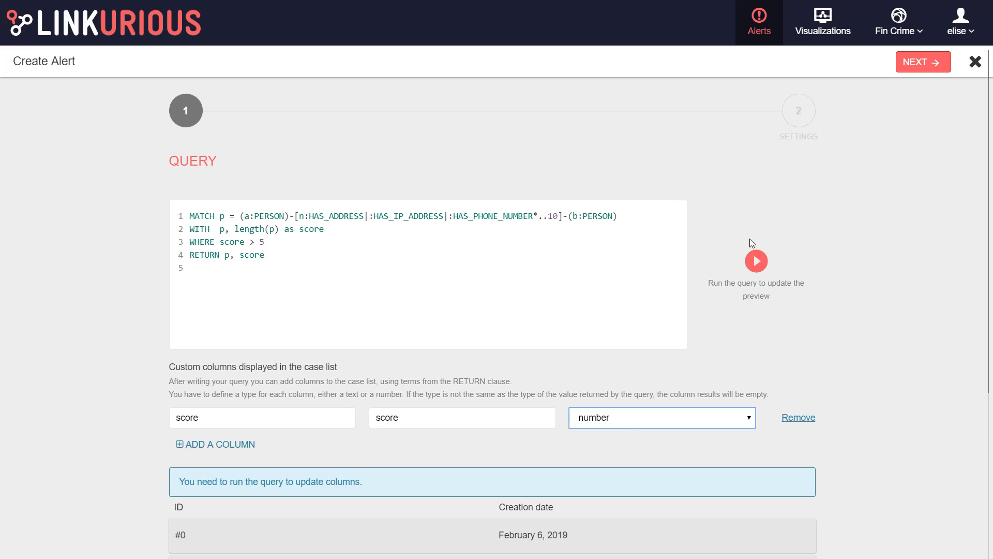
{"action": "left_click", "coordinate": [758, 259]}
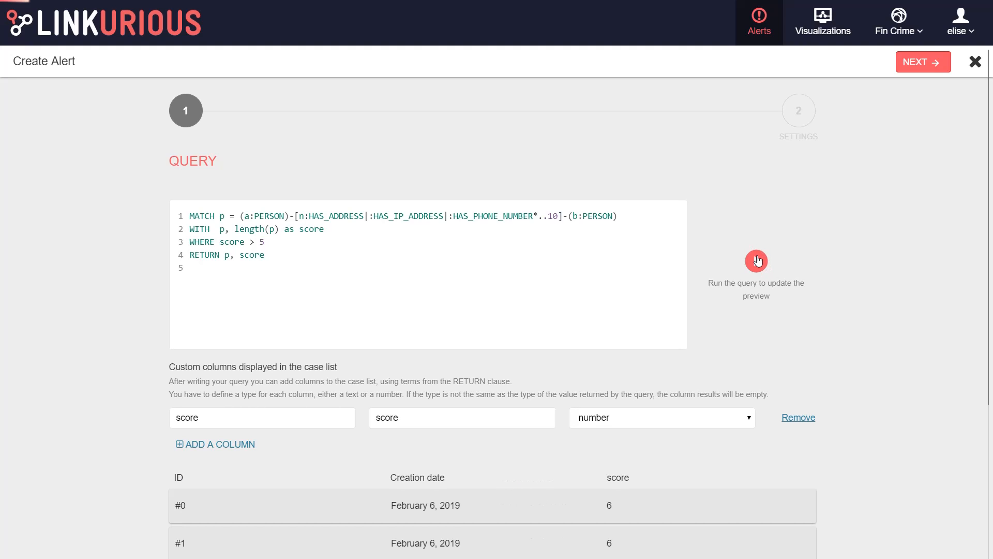
{"action": "scroll", "coordinate": [824, 313], "scroll_direction": "down", "scroll_amount": 3}
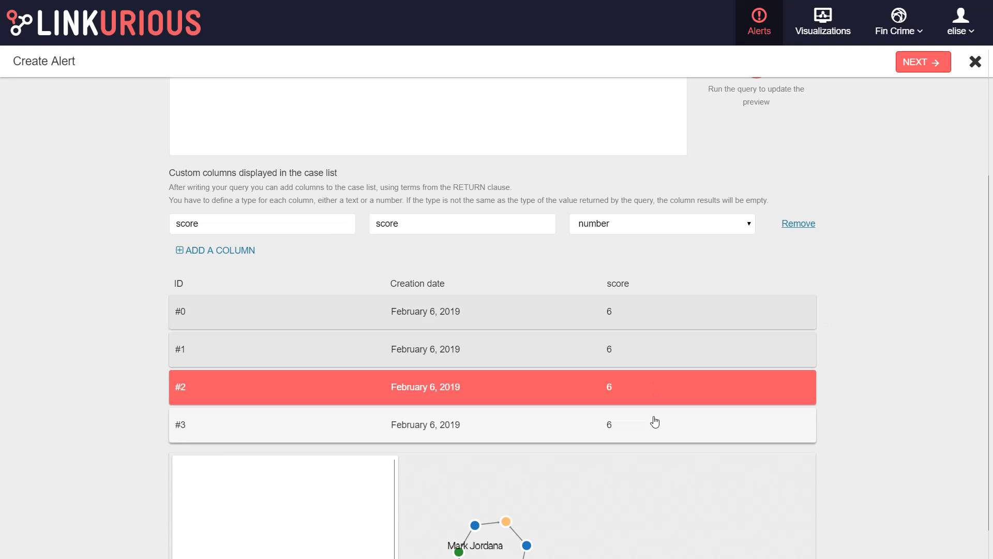
{"action": "scroll", "coordinate": [857, 378], "scroll_direction": "up", "scroll_amount": 3}
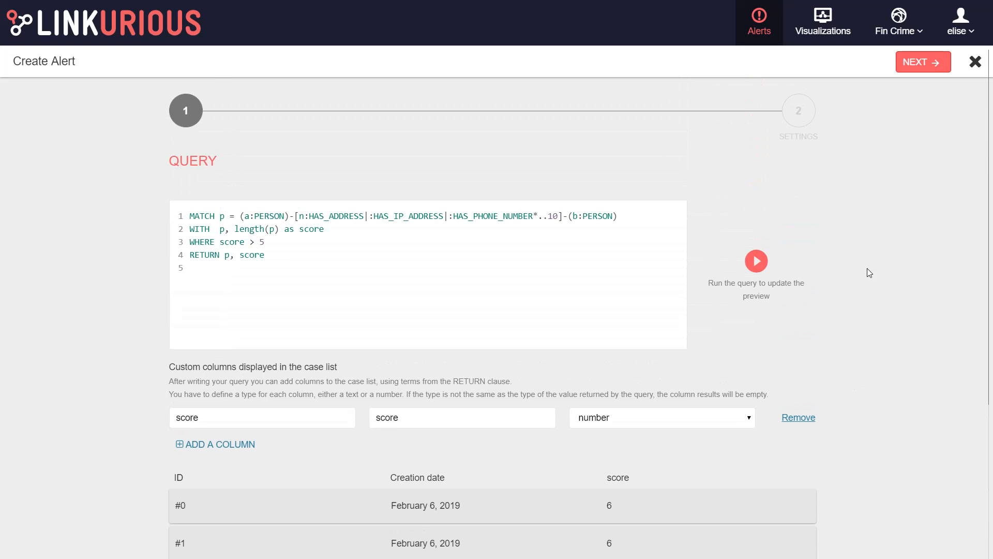
- Name the alert My alert, enable it, set its frequency to Every hour, and save it
{"action": "left_click", "coordinate": [915, 67]}
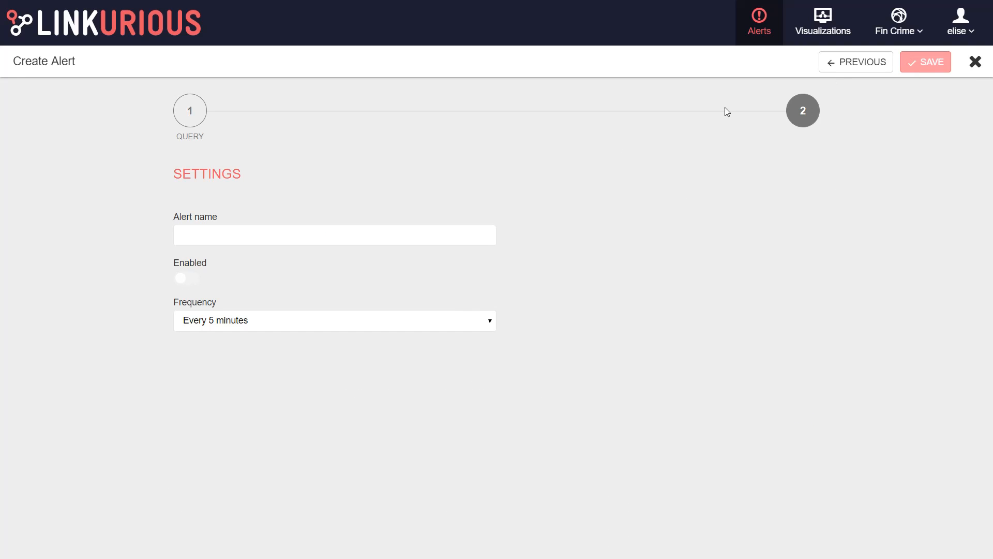
{"action": "left_click", "coordinate": [328, 236]}
{"action": "type", "text": "My alert"}
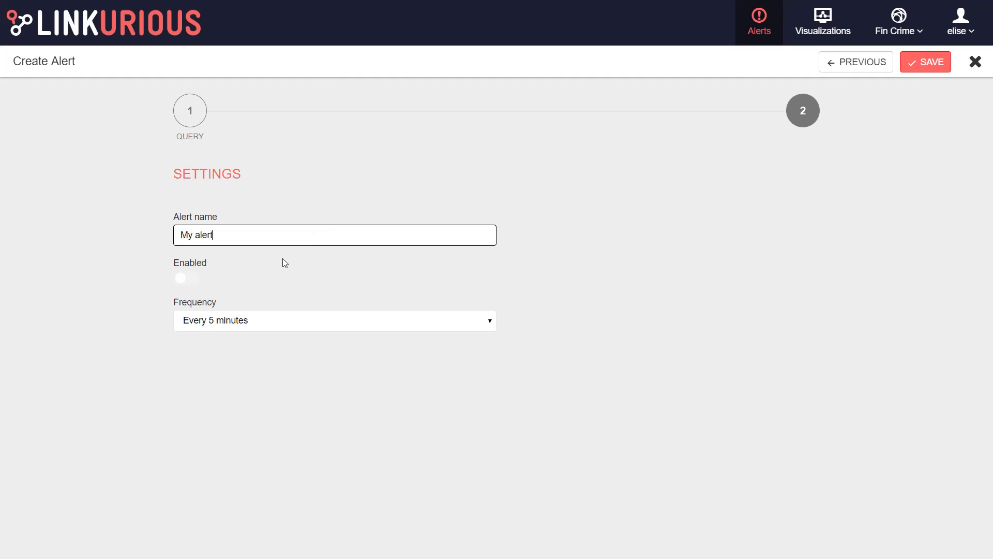
{"action": "left_click", "coordinate": [190, 278]}
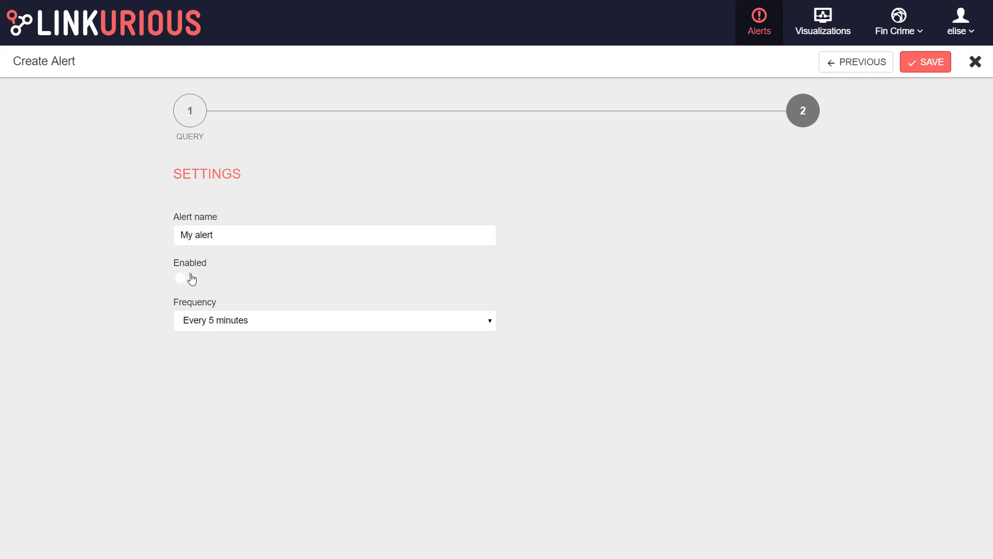
{"action": "left_click", "coordinate": [255, 320]}
{"action": "left_click", "coordinate": [248, 352]}
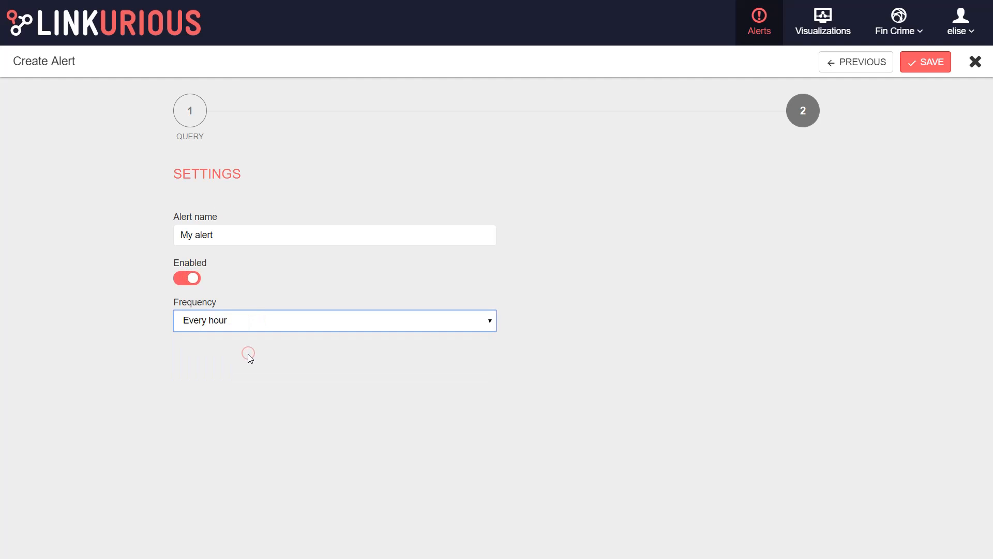
{"action": "left_click", "coordinate": [926, 63]}
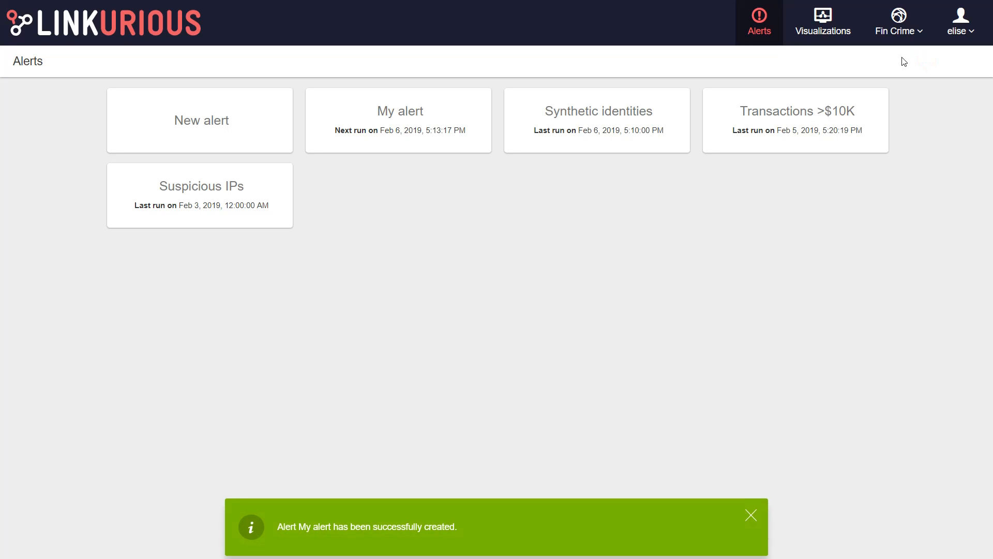
{"action": "right_click", "coordinate": [455, 106]}
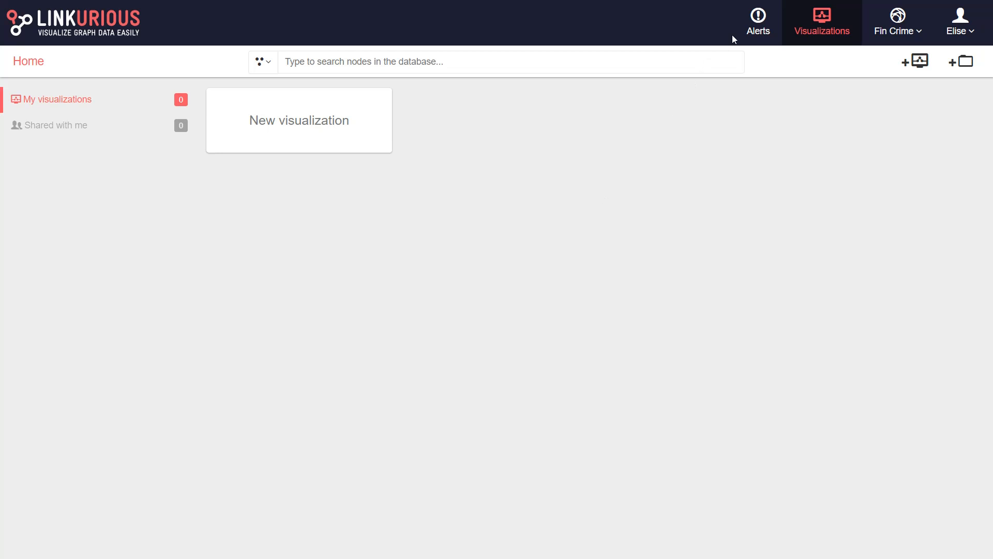
- Open the Suspicious IPs alert and sort its new matches by score from highest to lowest
{"action": "left_click", "coordinate": [755, 22]}
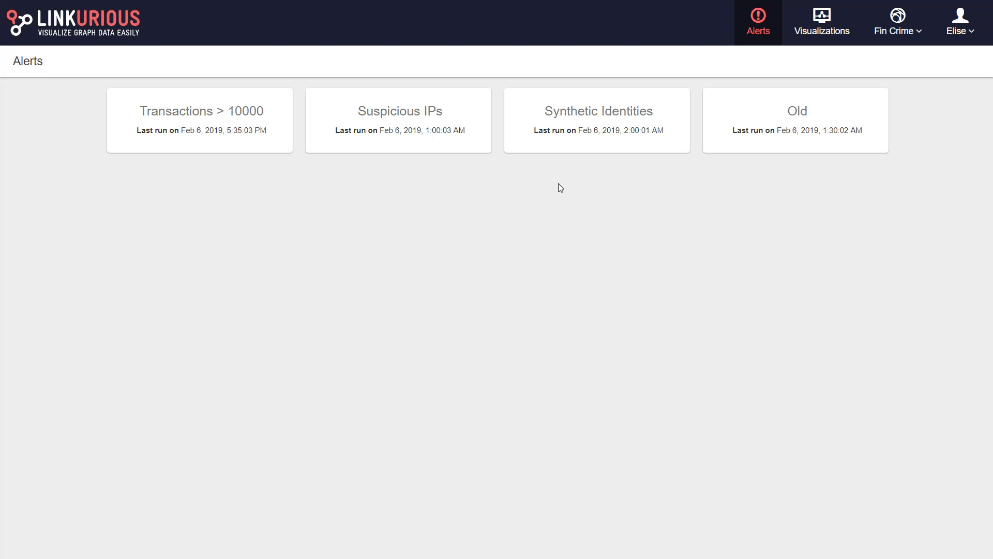
{"action": "left_click", "coordinate": [437, 131]}
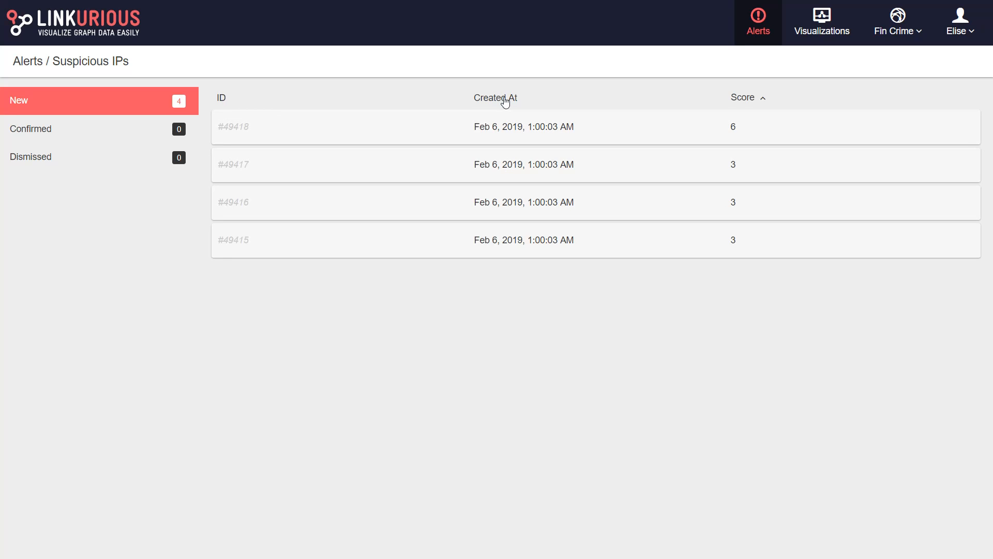
{"action": "left_click", "coordinate": [744, 103]}
{"action": "left_click", "coordinate": [744, 103]}
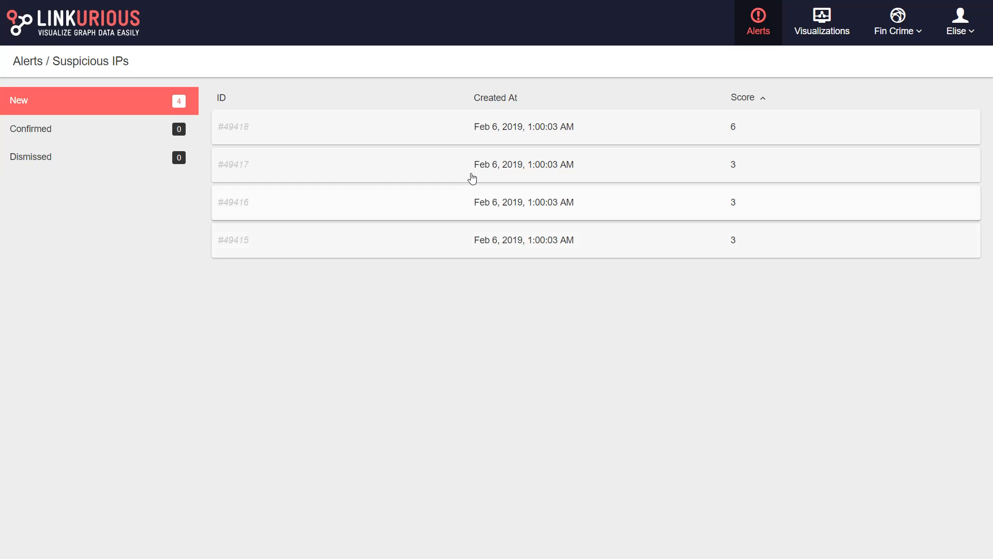
- Investigate the match with score 6 by expanding one person linked to the shared IP address, and return to the match list
{"action": "left_click", "coordinate": [454, 135]}
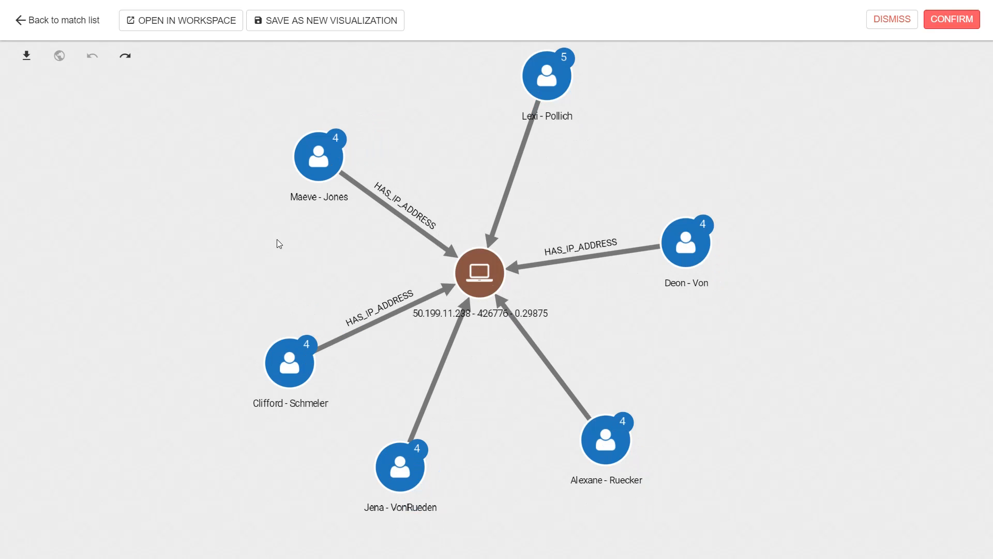
{"action": "double_click", "coordinate": [324, 151]}
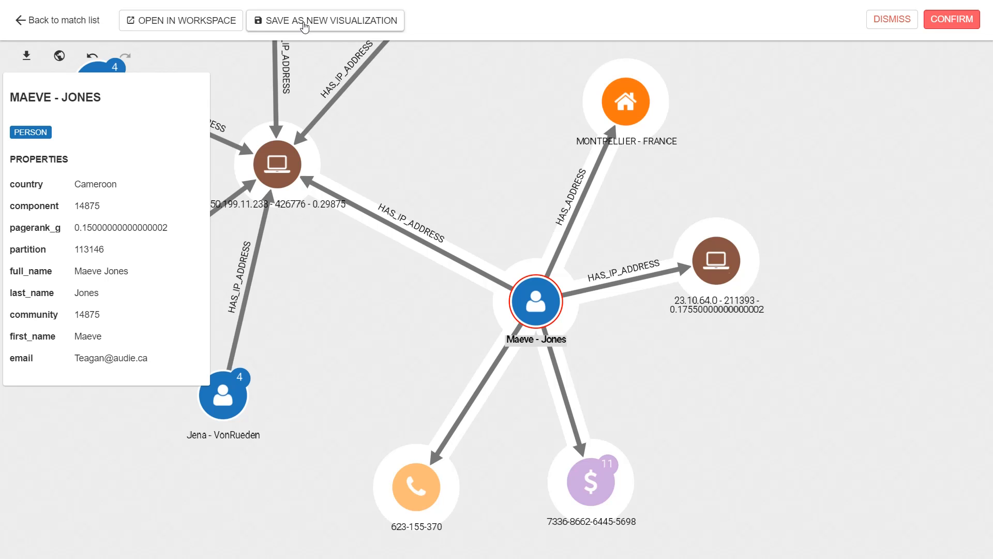
{"action": "left_click", "coordinate": [57, 21]}
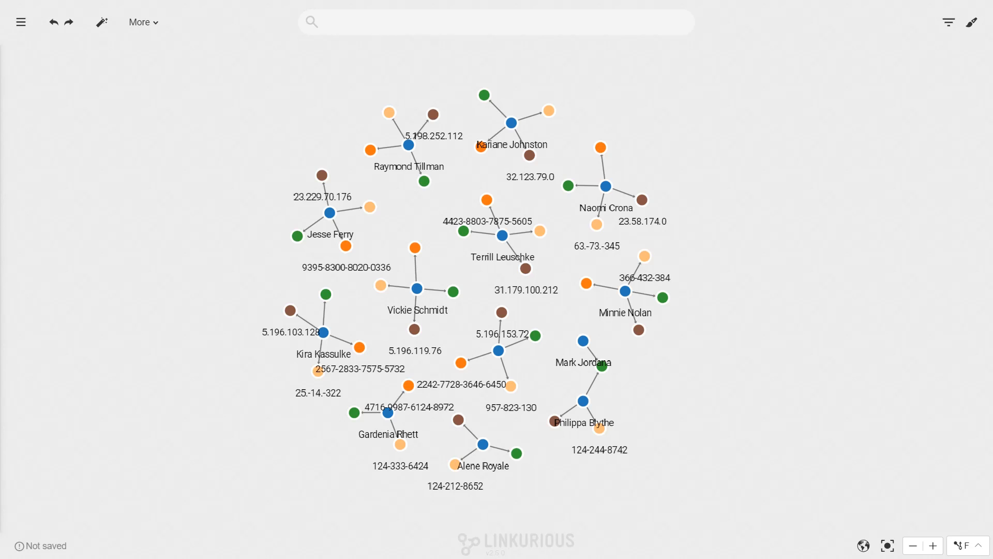
- Select the two neighbouring person nodes at the lower edge of the graph and open a shortest path query between them
{"action": "scroll", "coordinate": [449, 220], "scroll_direction": "up", "scroll_amount": 6}
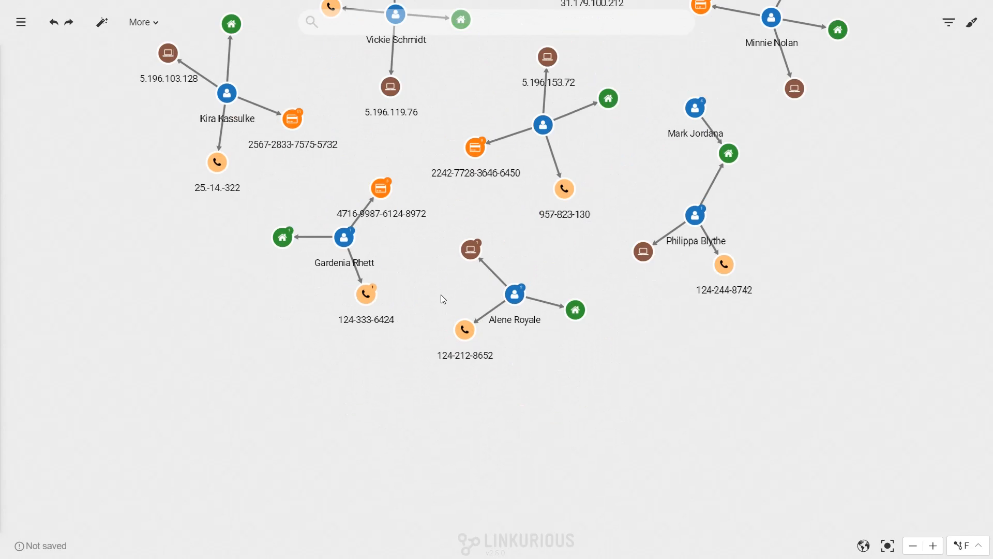
{"action": "left_click", "coordinate": [269, 194]}
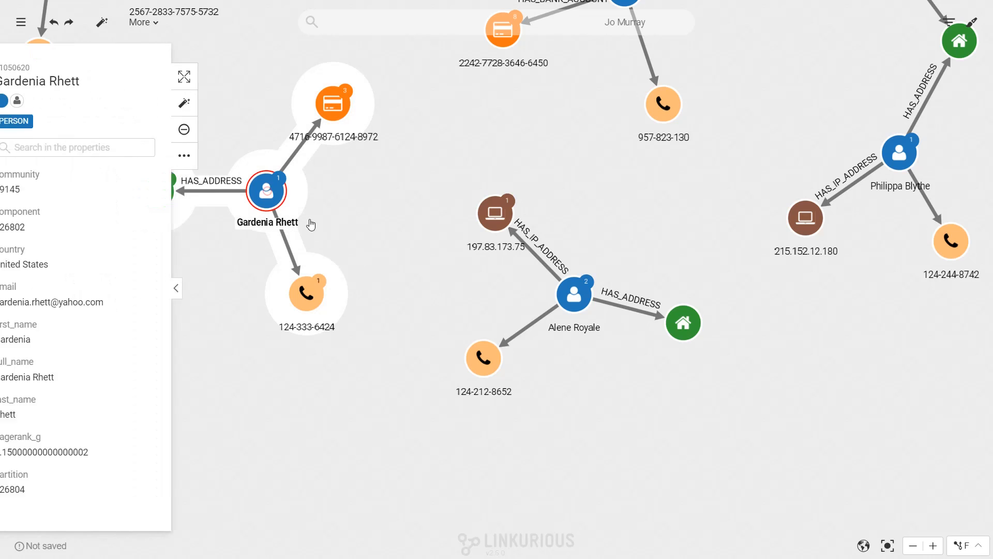
{"action": "left_click", "coordinate": [577, 300], "text": "ctrl"}
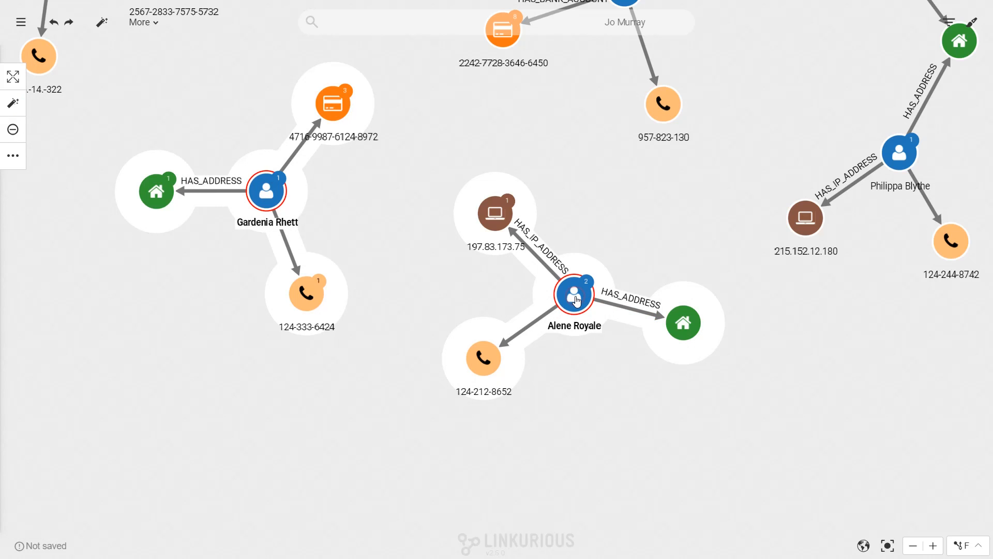
{"action": "right_click", "coordinate": [577, 300]}
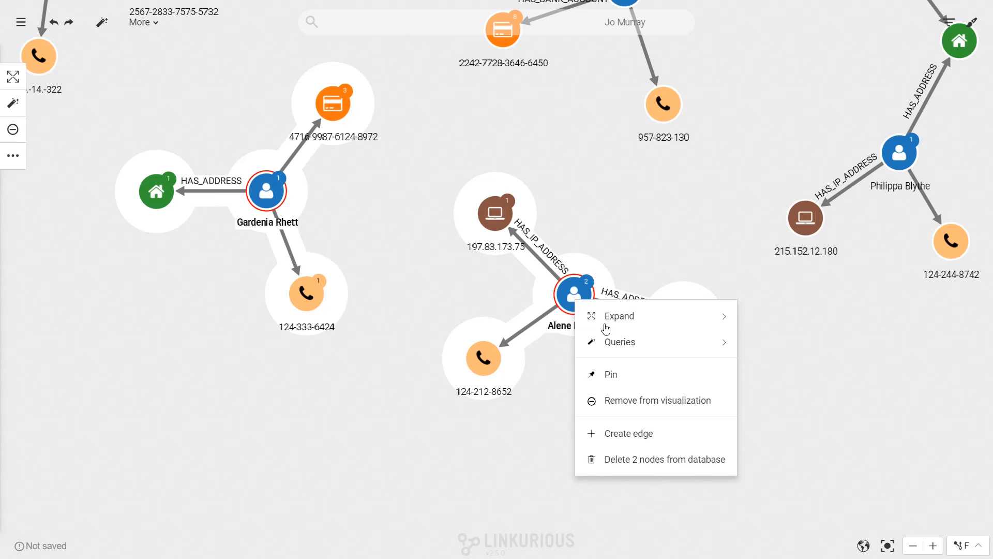
{"action": "mouse_move", "coordinate": [661, 348]}
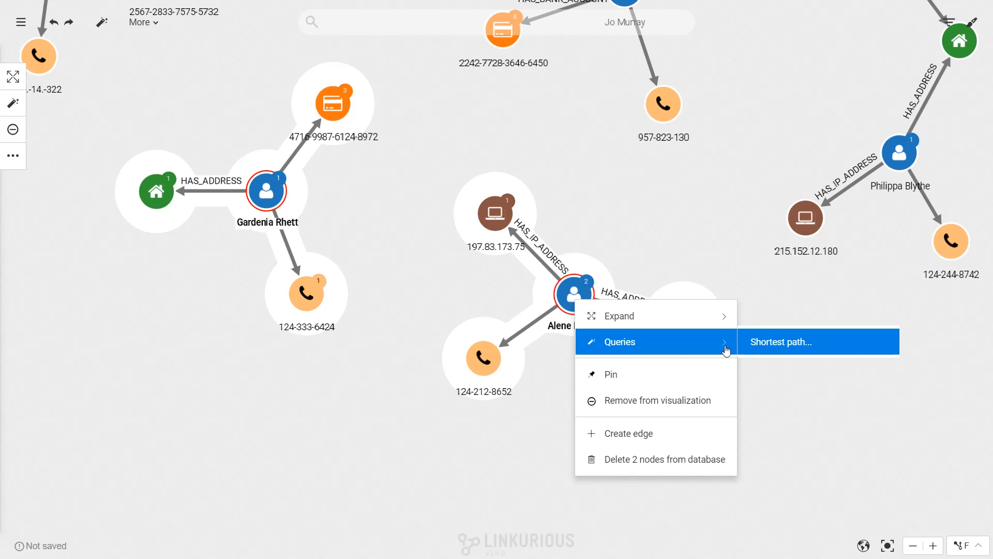
{"action": "left_click", "coordinate": [11, 108]}
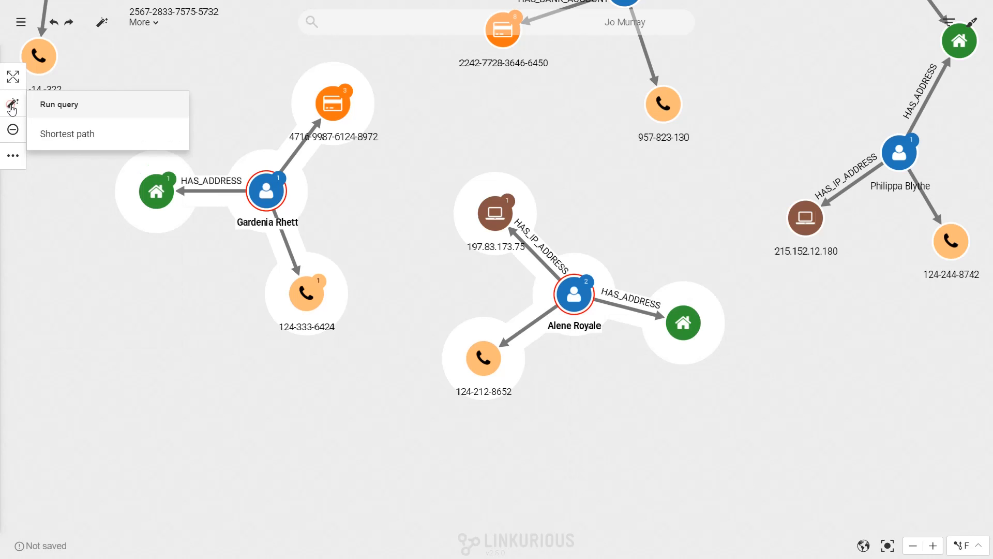
{"action": "left_click", "coordinate": [74, 136]}
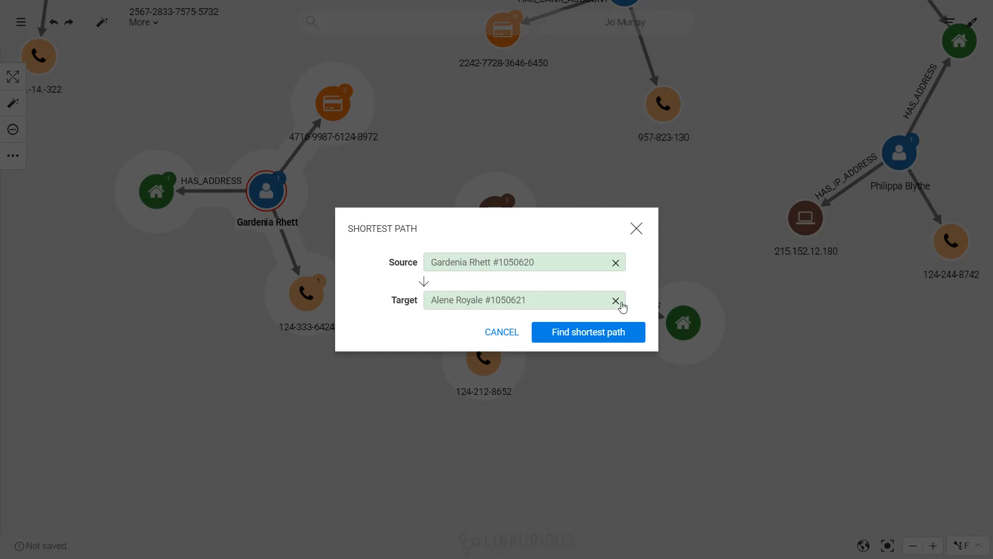
- Replace the path target with the second selected person, find the shortest path, and choose the path through the shared IP address
{"action": "left_click", "coordinate": [616, 301]}
{"action": "left_click", "coordinate": [513, 299]}
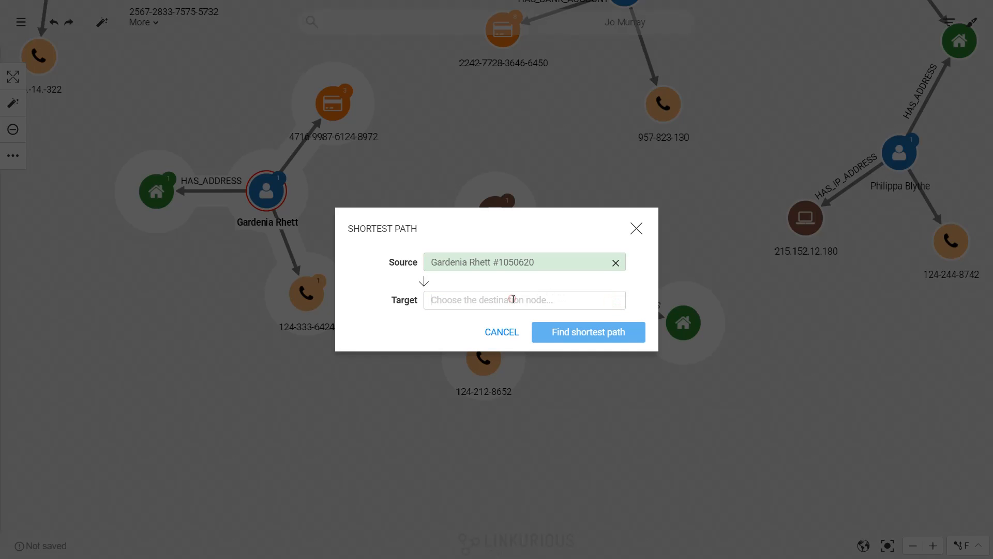
{"action": "type", "text": "alene"}
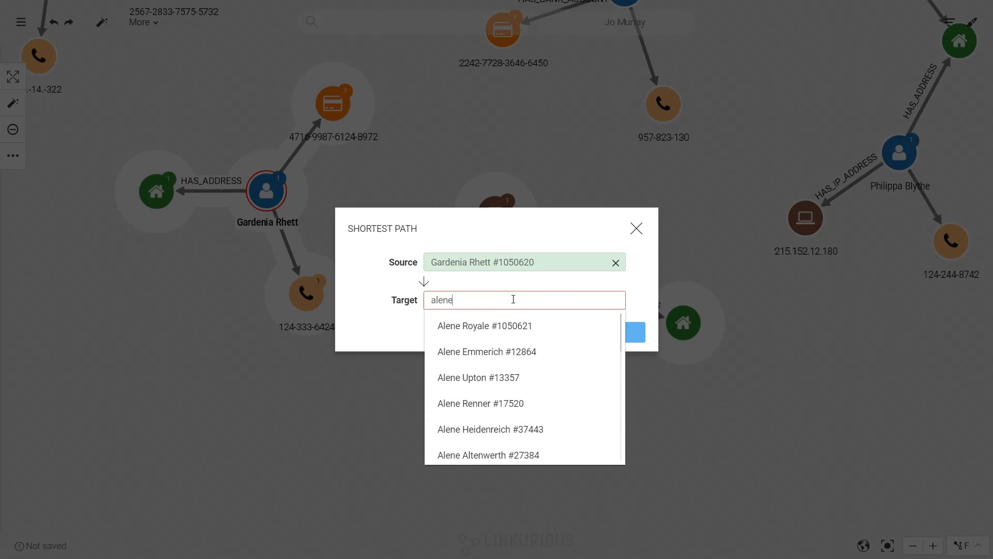
{"action": "left_click", "coordinate": [515, 325]}
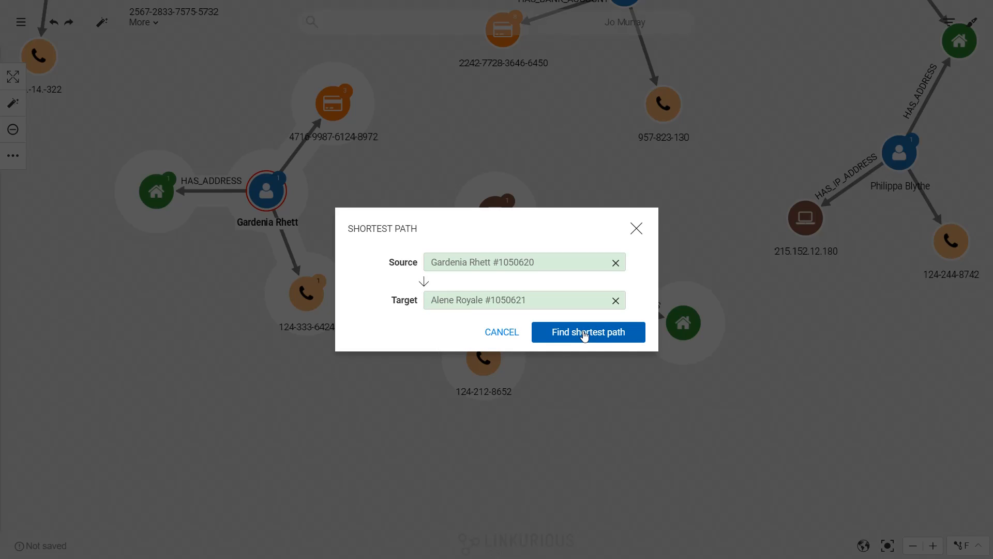
{"action": "left_click", "coordinate": [584, 334]}
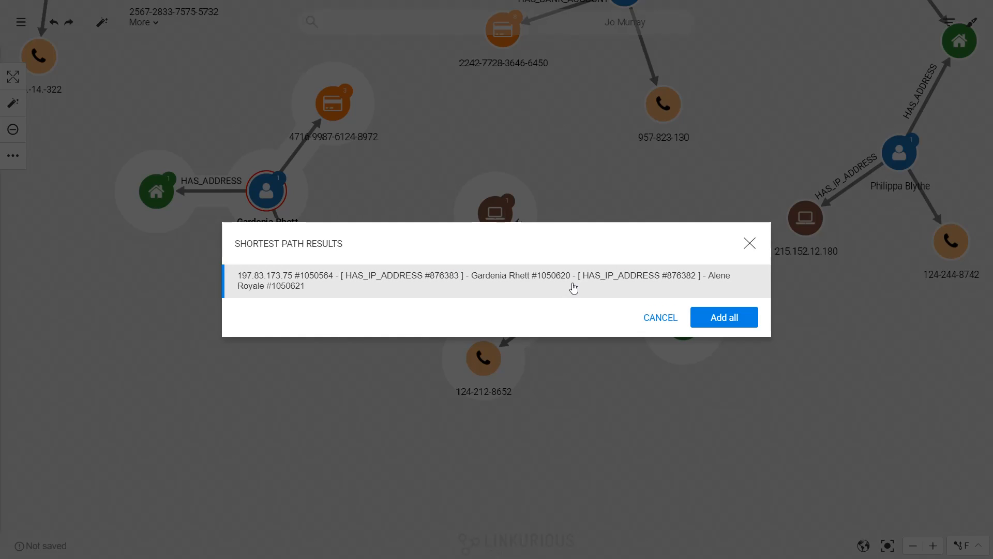
{"action": "left_click", "coordinate": [573, 288]}
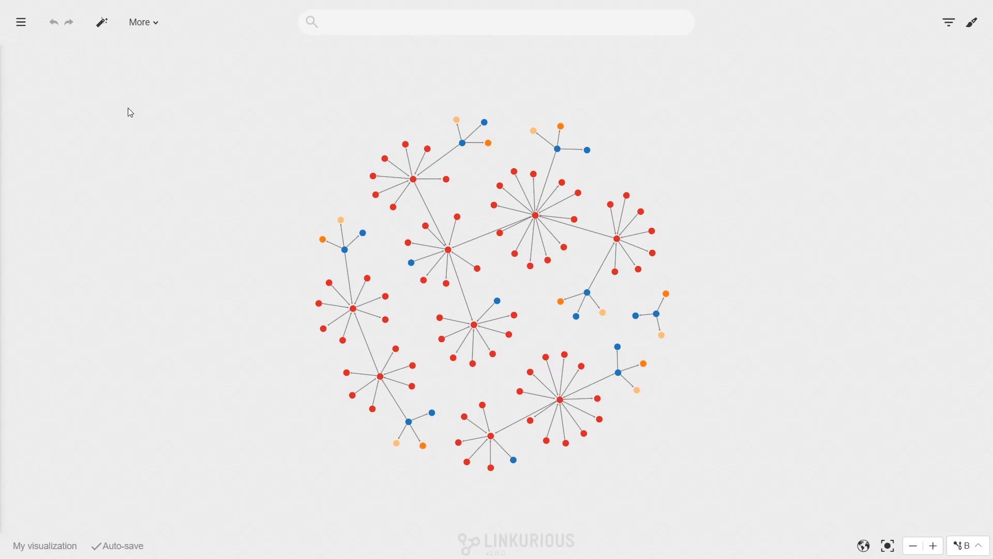
- Start a new query template with query name "name" and description "description", and toggle sharing with all users on and back off
{"action": "left_click", "coordinate": [105, 29]}
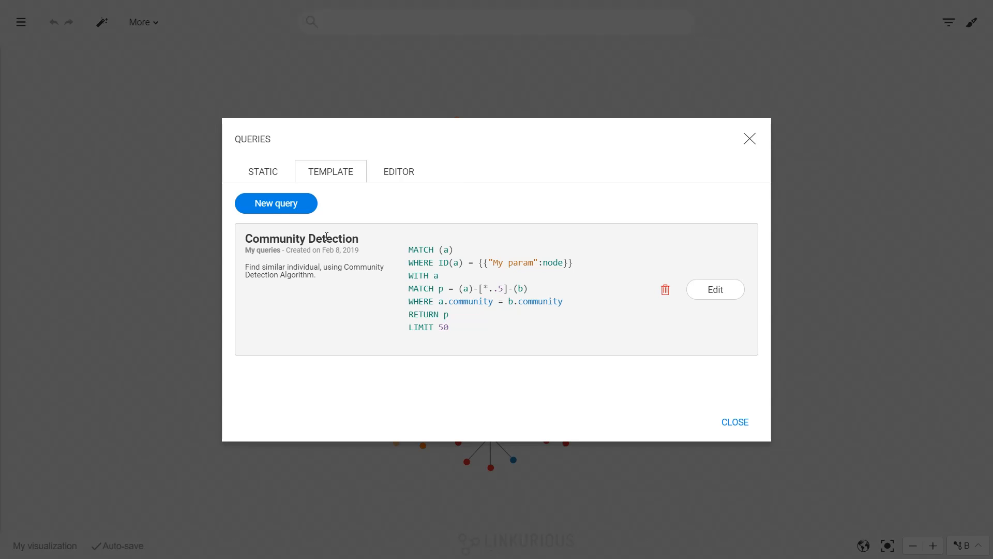
{"action": "left_click", "coordinate": [263, 205]}
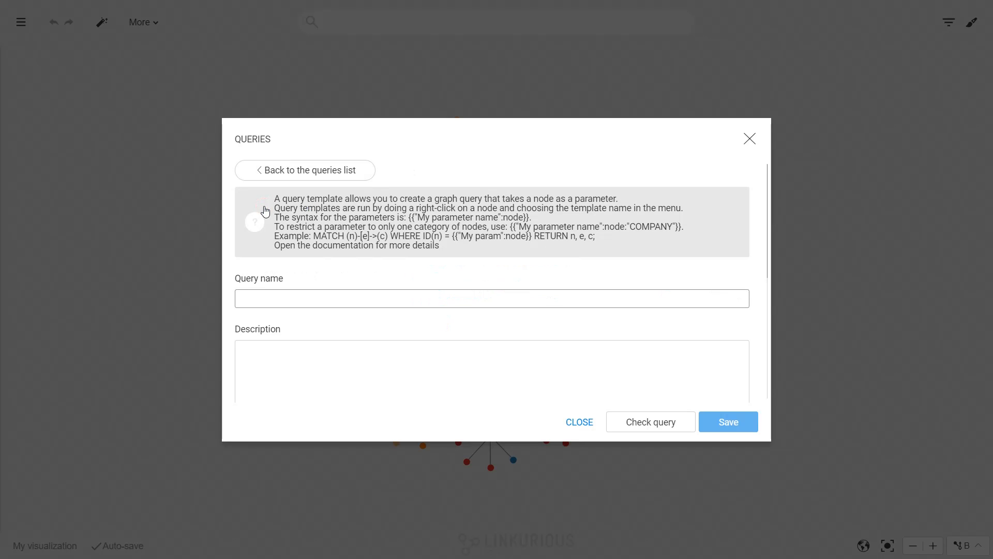
{"action": "type", "text": "namedescription"}
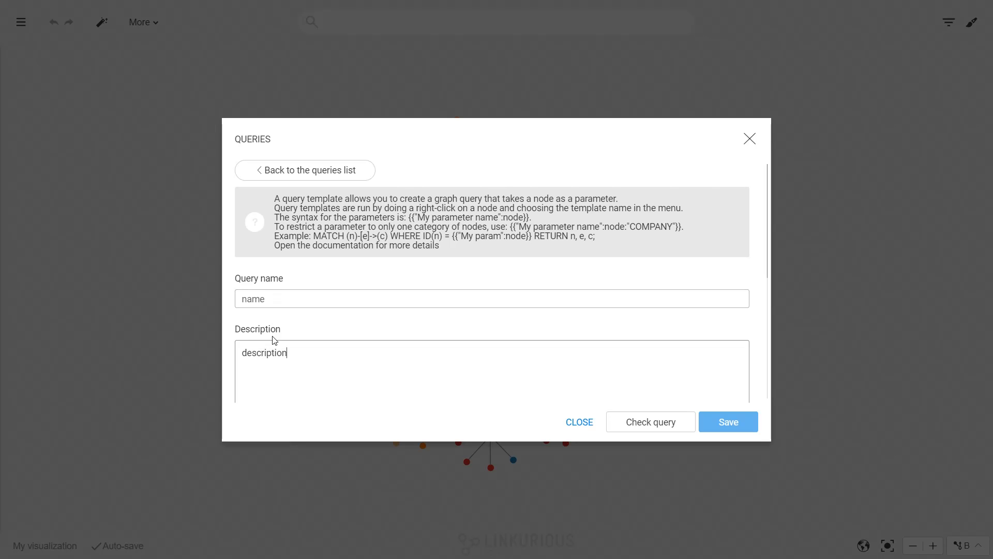
{"action": "scroll", "coordinate": [275, 337], "scroll_direction": "down", "scroll_amount": 5}
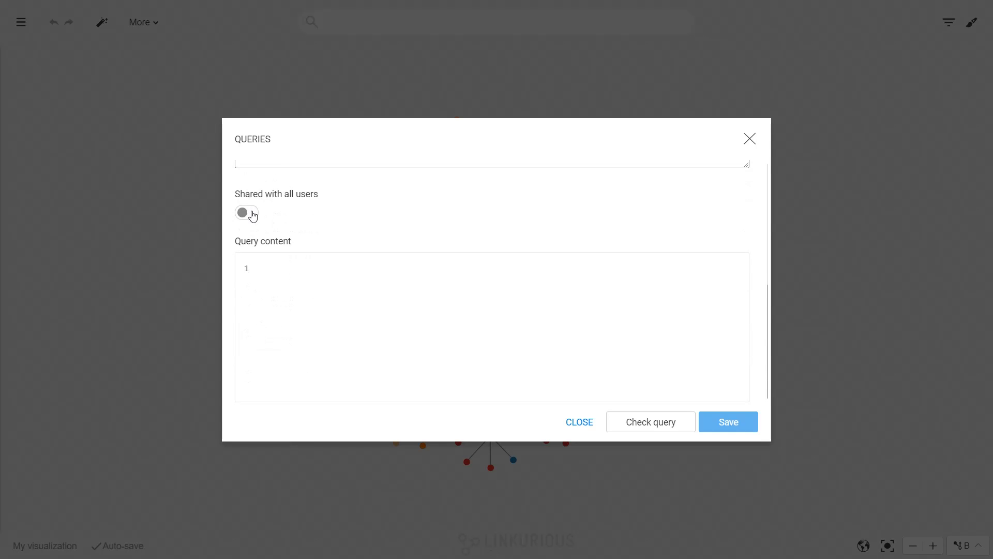
{"action": "left_click", "coordinate": [252, 213]}
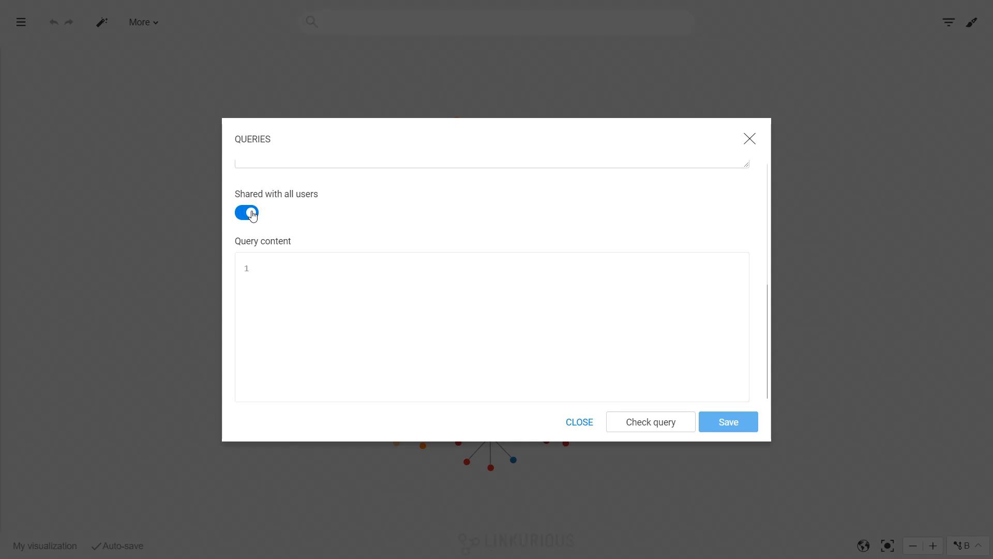
{"action": "left_click", "coordinate": [253, 214]}
- Enter the query MATCH (a:PERSON) WHERE ID(a) = {{"My param":node}} WITH a MATCH p = (a)-[*..3]-(b:PERSON) RETURN p and save the template
{"action": "left_click", "coordinate": [287, 271]}
{"action": "type", "text": "MATCH (a:PERSON) WHERE ID(a) = {{\"My param\":node}} WITH a MATCH p = (a)-[*..3]-(b:PERSON) RETURN p"}
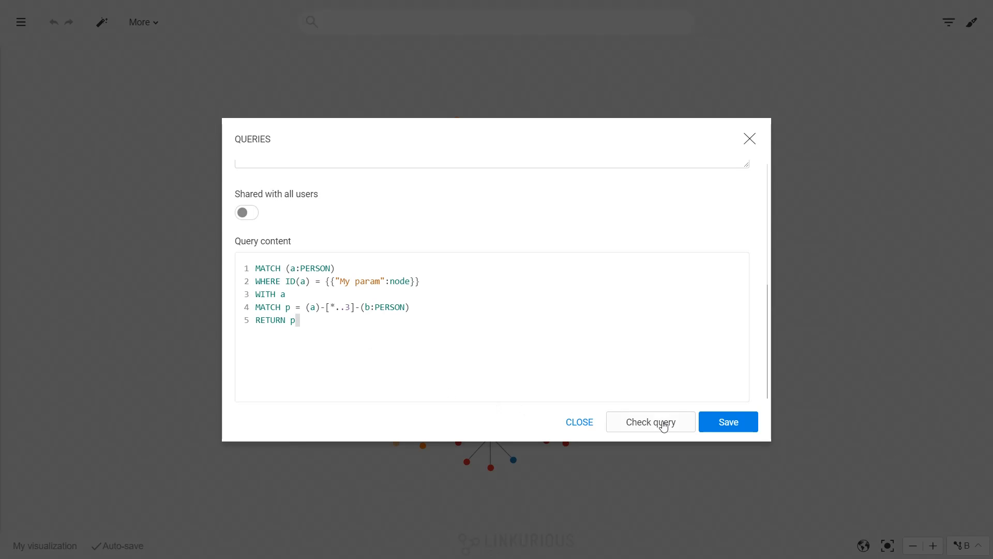
{"action": "left_click", "coordinate": [721, 424]}
- Run the Find 2nd-level links query on the person node of the small isolated cluster and clear the selection
{"action": "scroll", "coordinate": [590, 388], "scroll_direction": "down", "scroll_amount": 1}
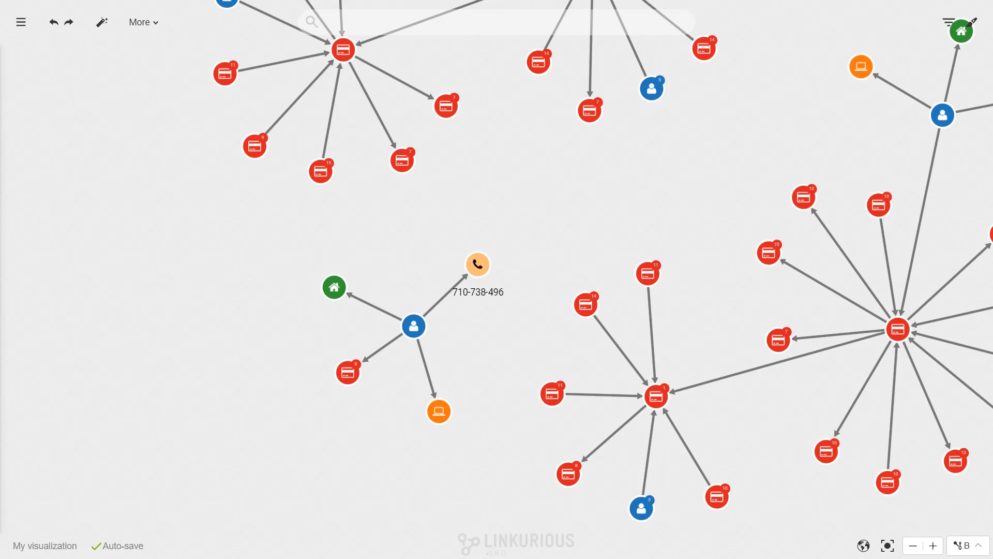
{"action": "left_click", "coordinate": [413, 325]}
{"action": "right_click", "coordinate": [413, 326]}
{"action": "mouse_move", "coordinate": [484, 373]}
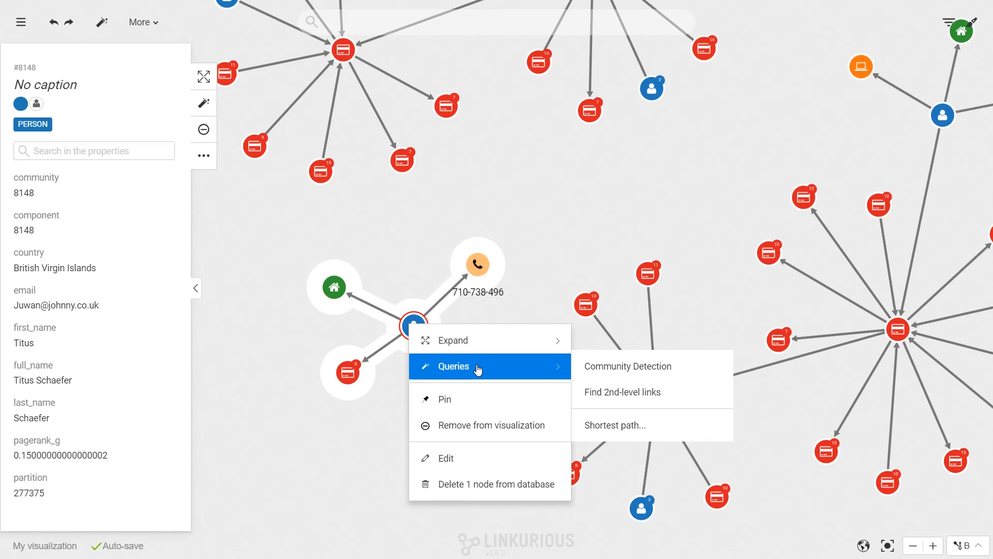
{"action": "left_click", "coordinate": [204, 105]}
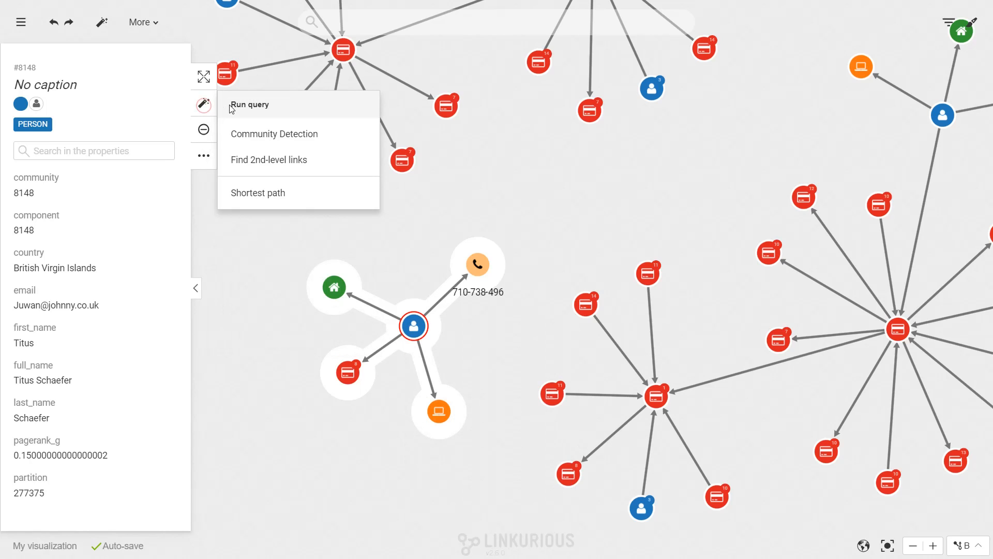
{"action": "left_click", "coordinate": [278, 159]}
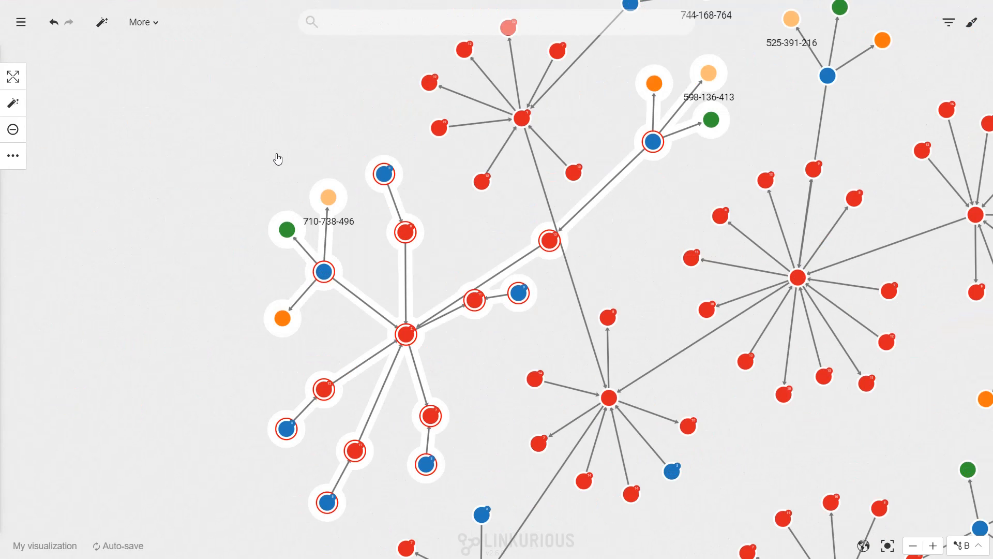
{"action": "left_click", "coordinate": [278, 159]}
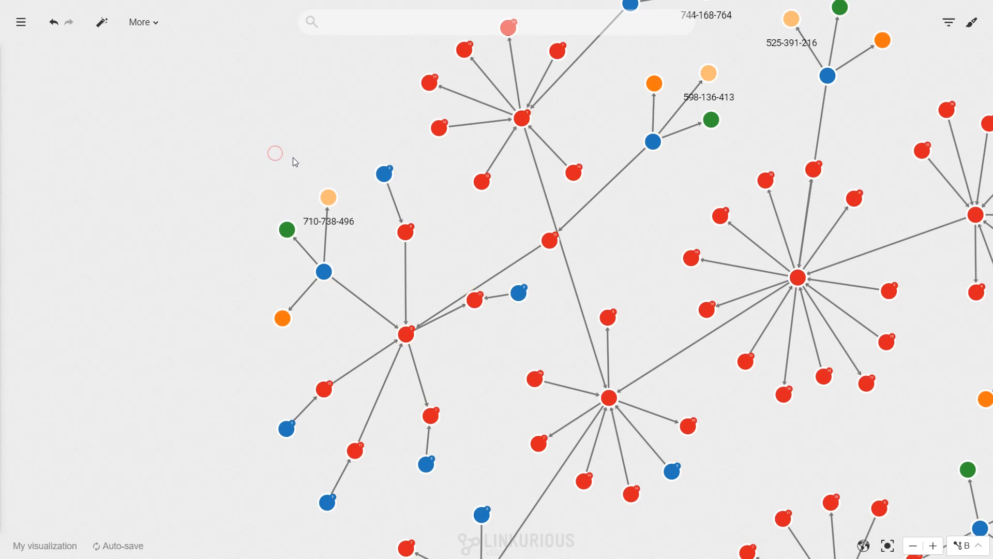
- Open the saved template queries and review Community Detection and Find 2nd-level links
{"action": "left_click", "coordinate": [102, 23]}
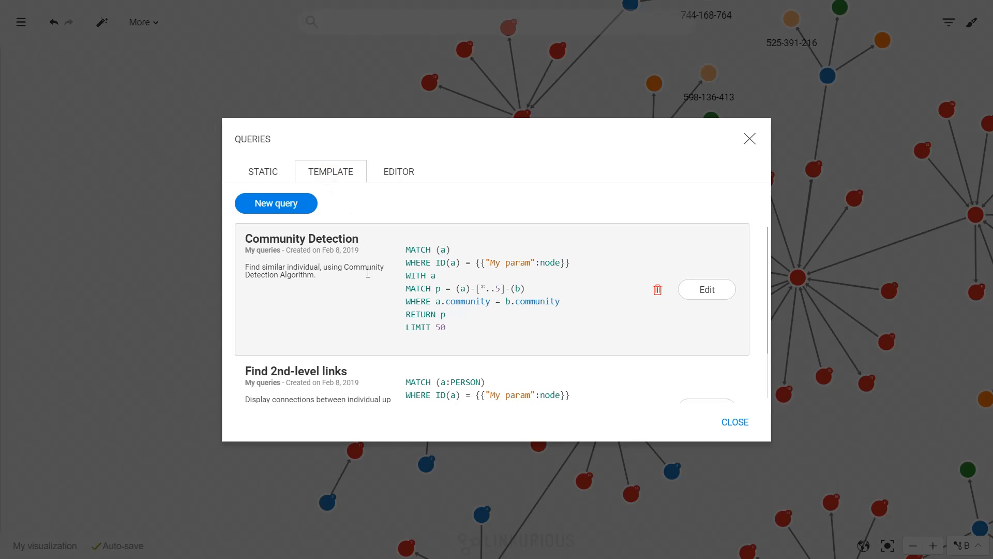
{"action": "scroll", "coordinate": [379, 308], "scroll_direction": "down", "scroll_amount": 1}
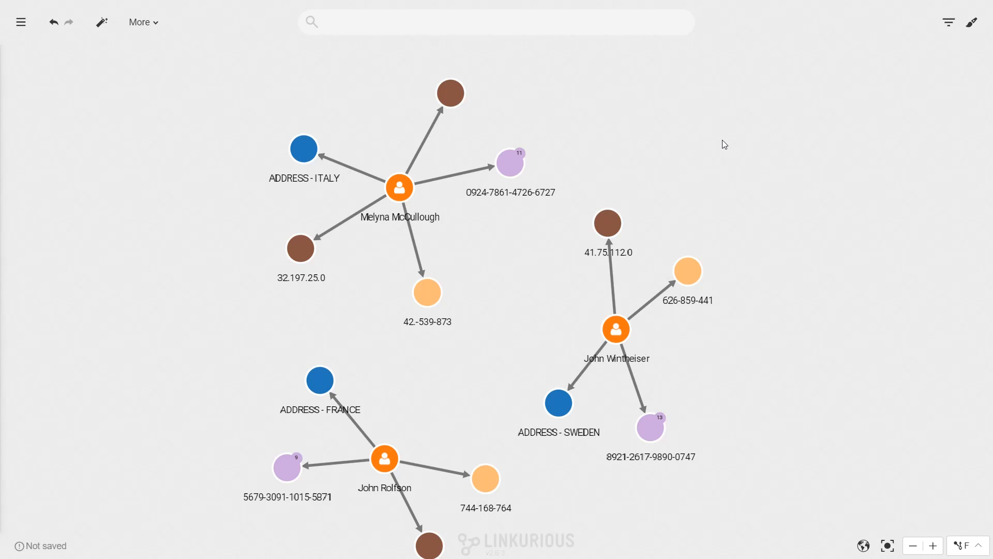
- Give the ADDRESS nodes the home icon, found by searching the Linkurious Library for "home"
{"action": "left_click", "coordinate": [972, 22]}
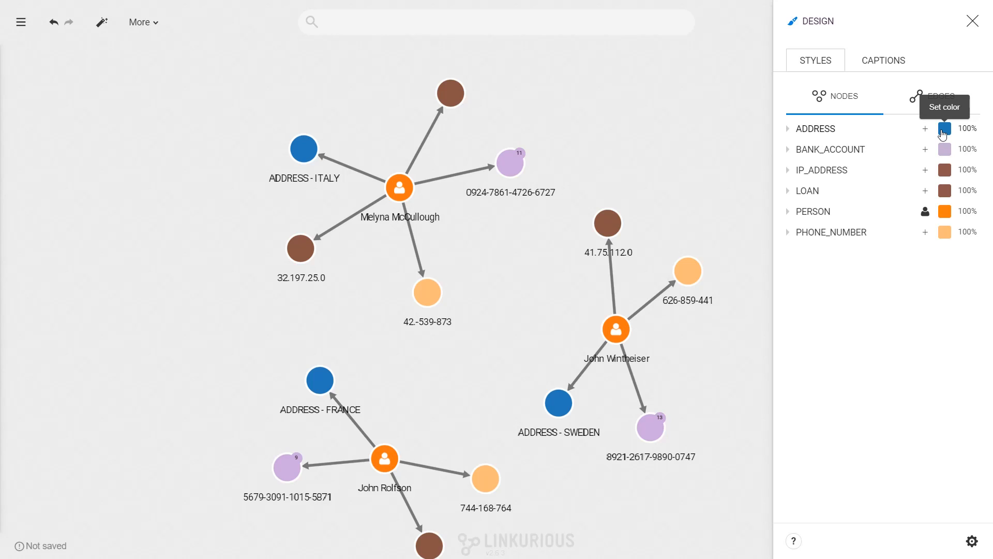
{"action": "left_click", "coordinate": [926, 133]}
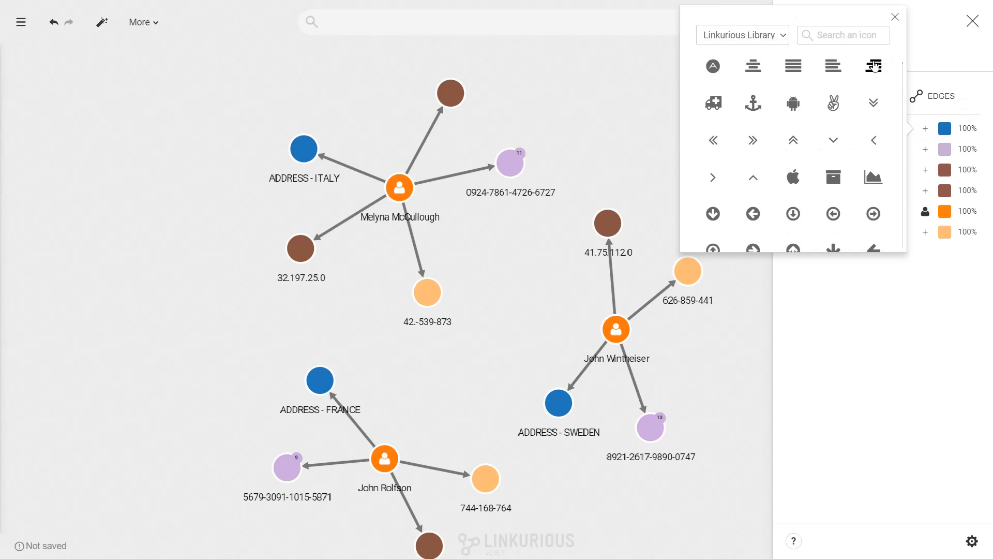
{"action": "left_click", "coordinate": [785, 41]}
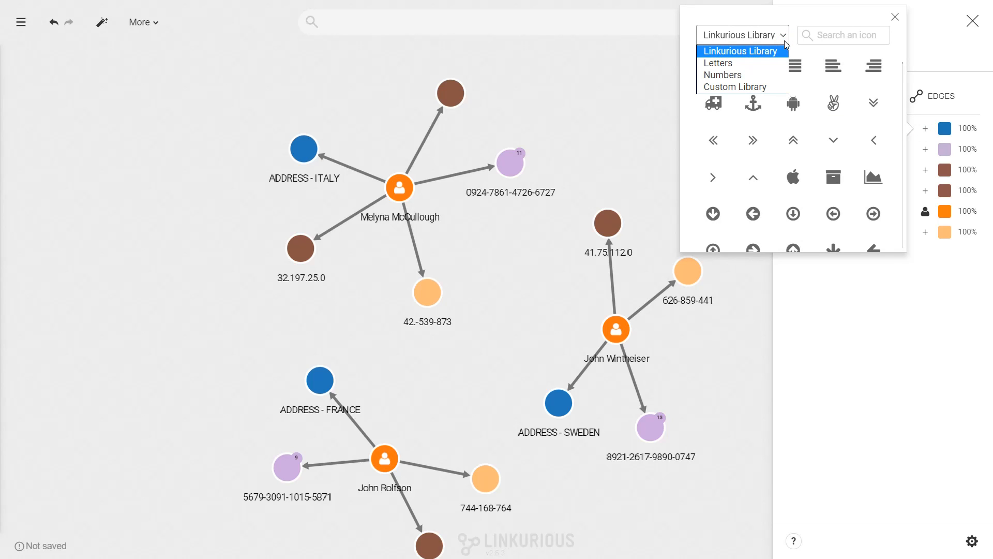
{"action": "left_click", "coordinate": [784, 40]}
{"action": "left_click", "coordinate": [844, 35]}
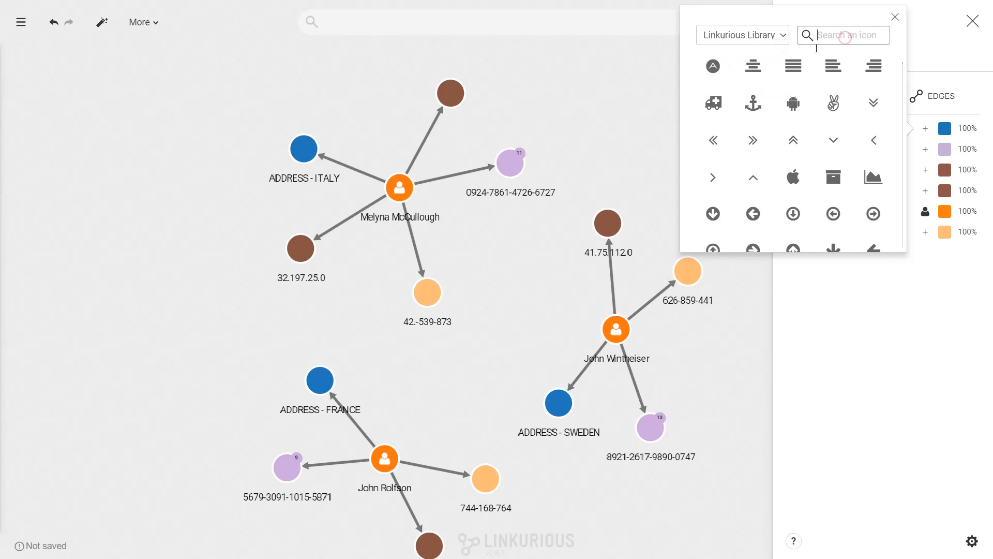
{"action": "type", "text": "home"}
{"action": "left_click", "coordinate": [753, 67]}
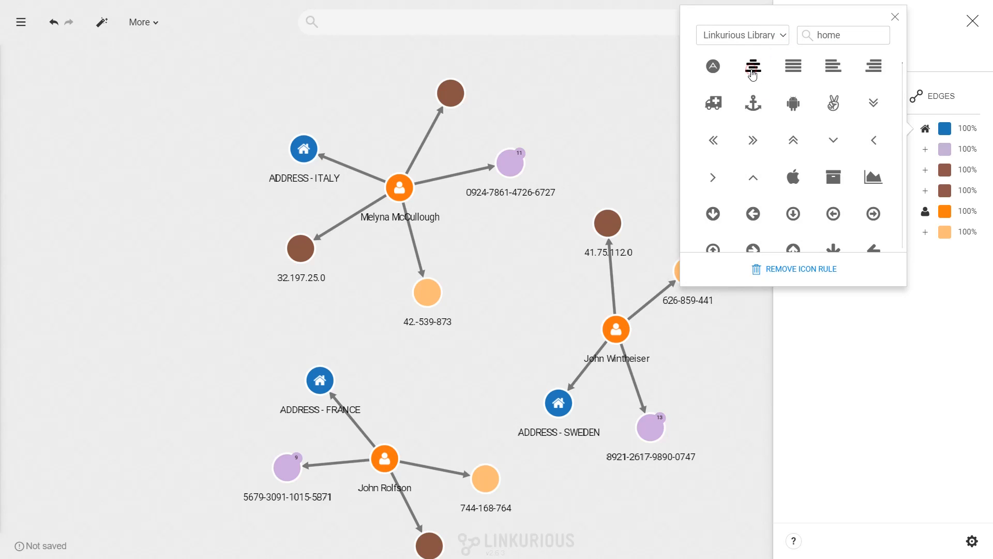
{"action": "left_click", "coordinate": [895, 17]}
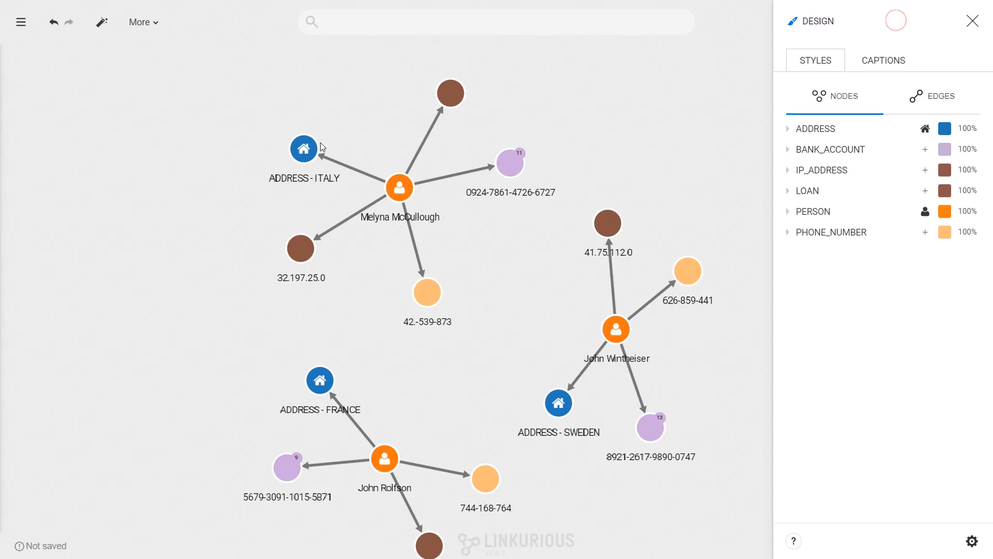
- Set the size of the ADDRESS nodes to 200%
{"action": "left_click", "coordinate": [968, 129]}
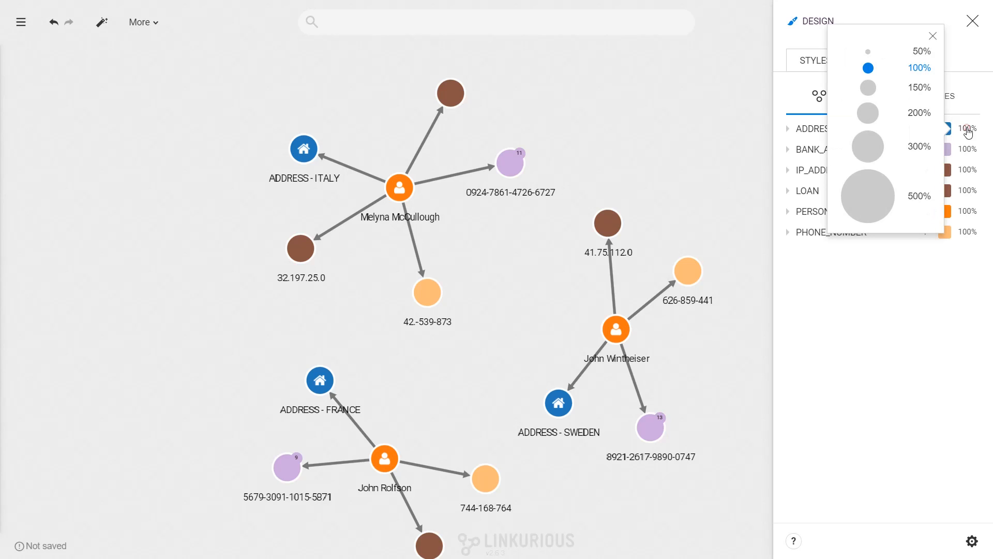
{"action": "left_click", "coordinate": [869, 114]}
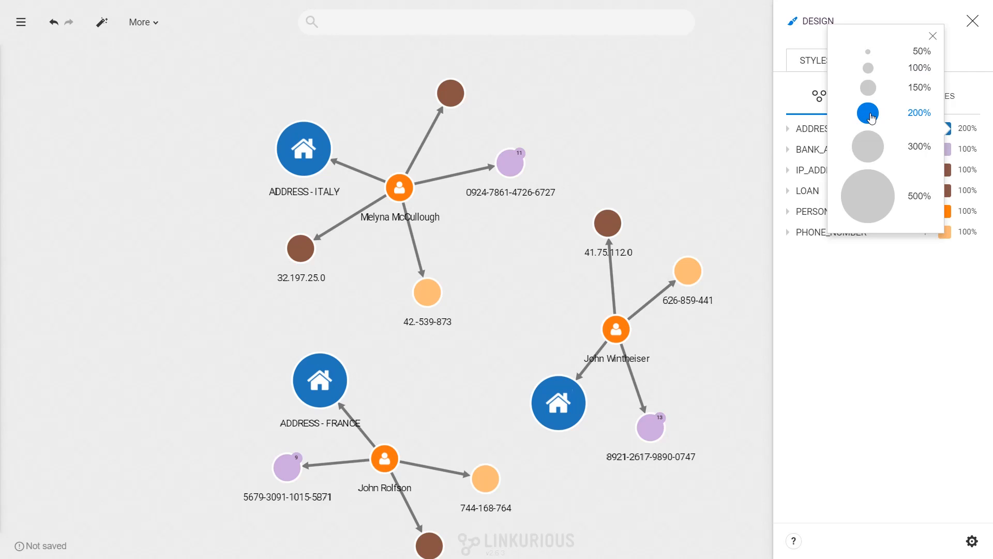
{"action": "left_click", "coordinate": [972, 24]}
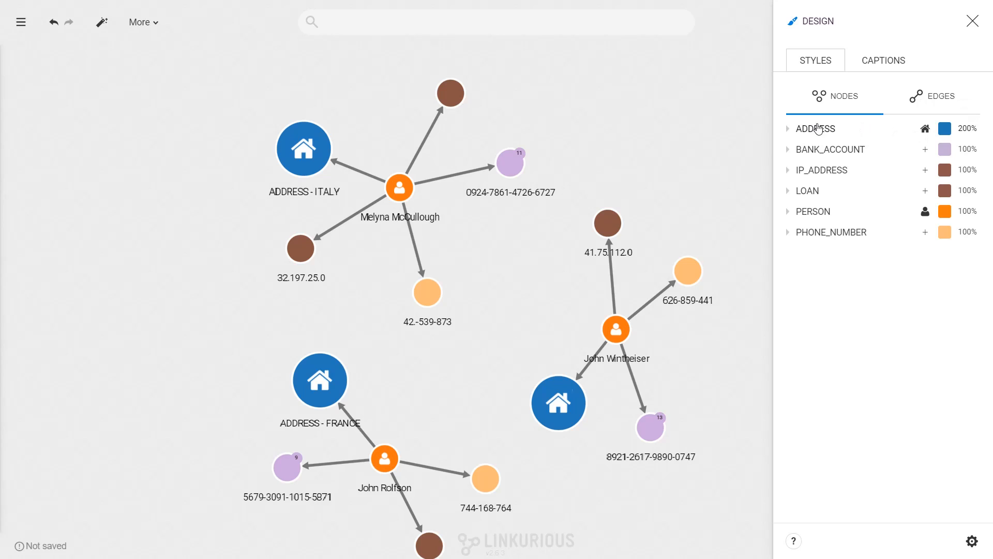
- Give the ADDRESS nodes whose country is ITALY the Italian flag icon from the Custom Library
{"action": "left_click", "coordinate": [788, 130]}
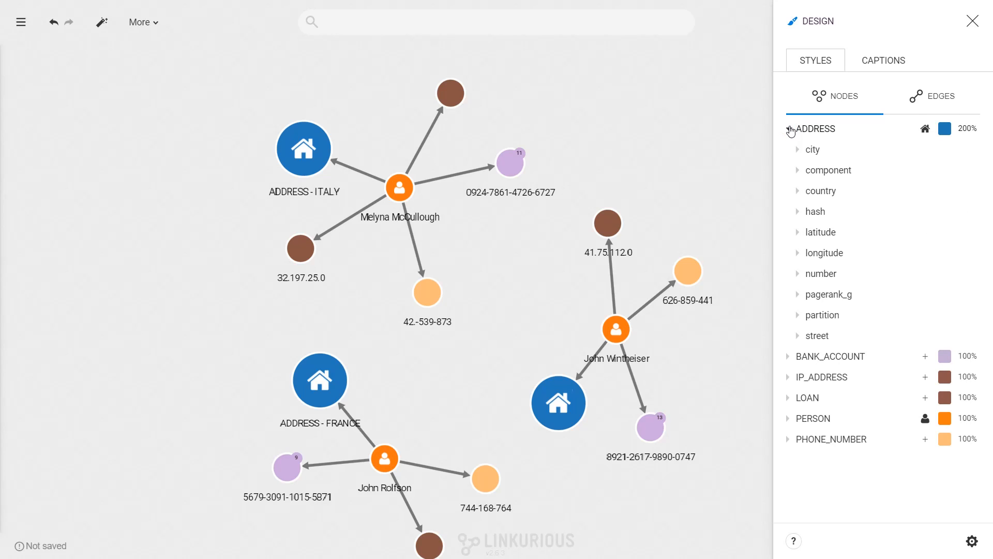
{"action": "left_click", "coordinate": [798, 192]}
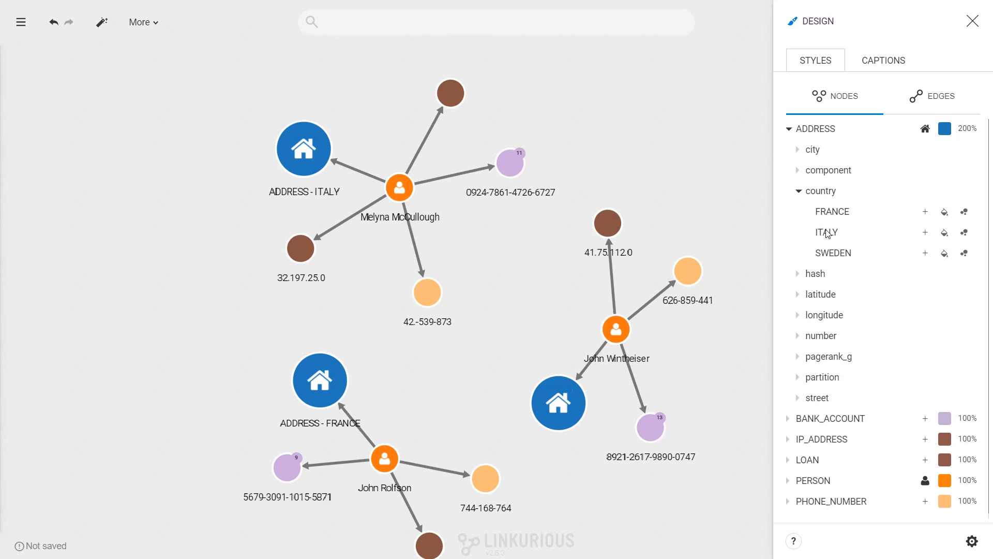
{"action": "left_click", "coordinate": [926, 233]}
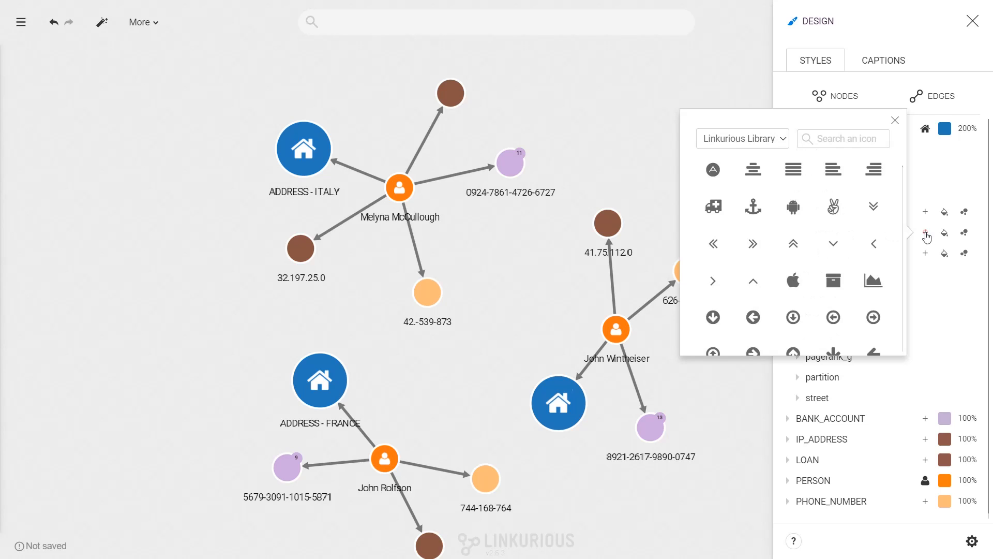
{"action": "left_click", "coordinate": [774, 147]}
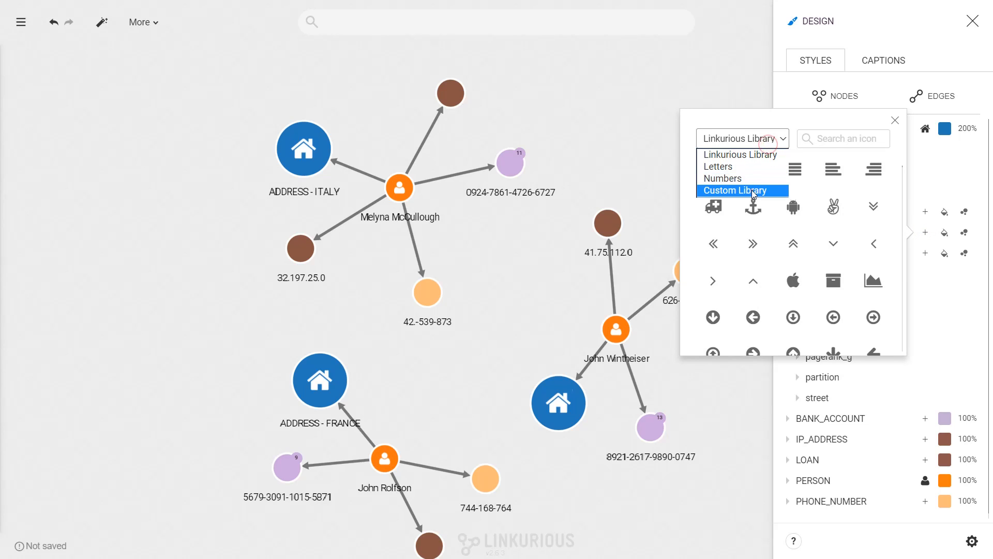
{"action": "left_click", "coordinate": [735, 191]}
{"action": "left_click", "coordinate": [721, 224]}
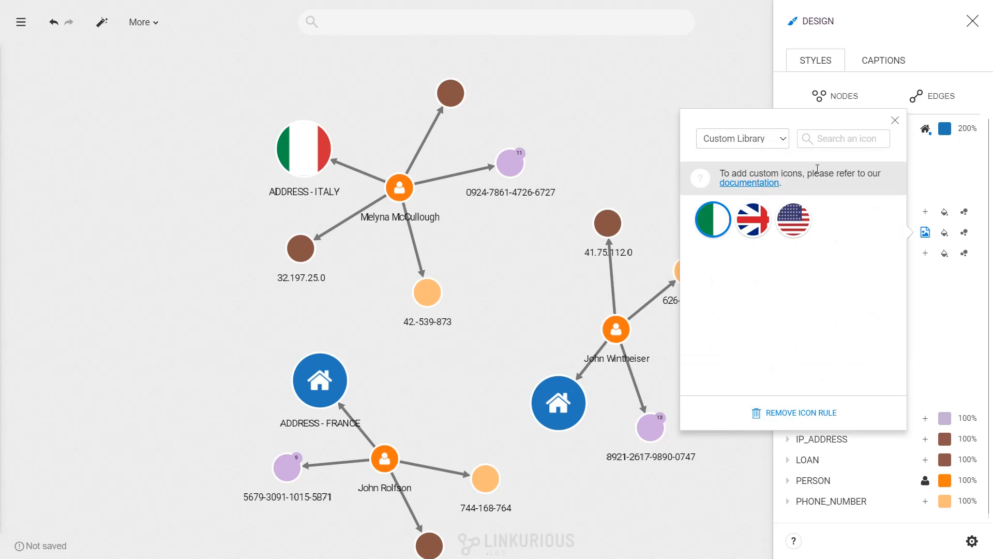
{"action": "left_click", "coordinate": [895, 123]}
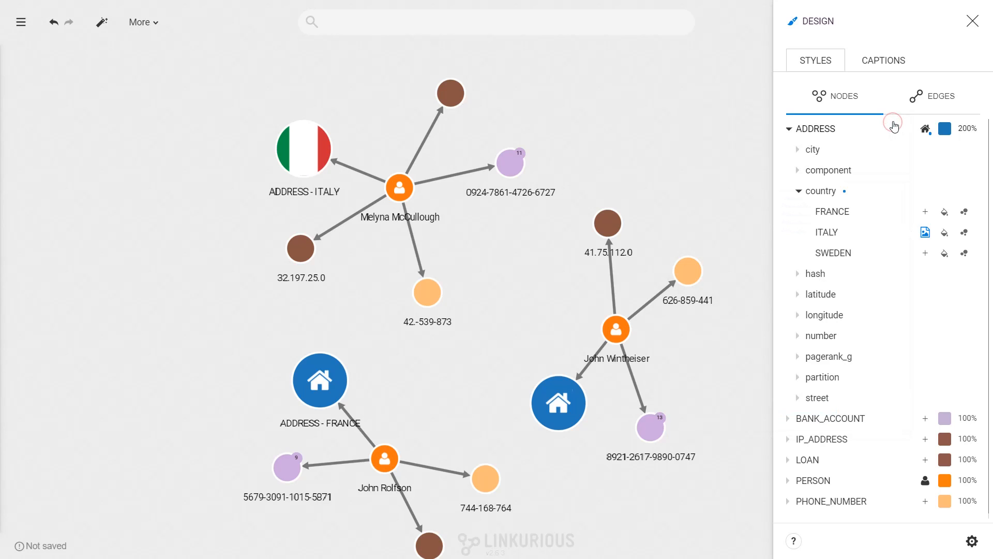
{"action": "left_click", "coordinate": [797, 192]}
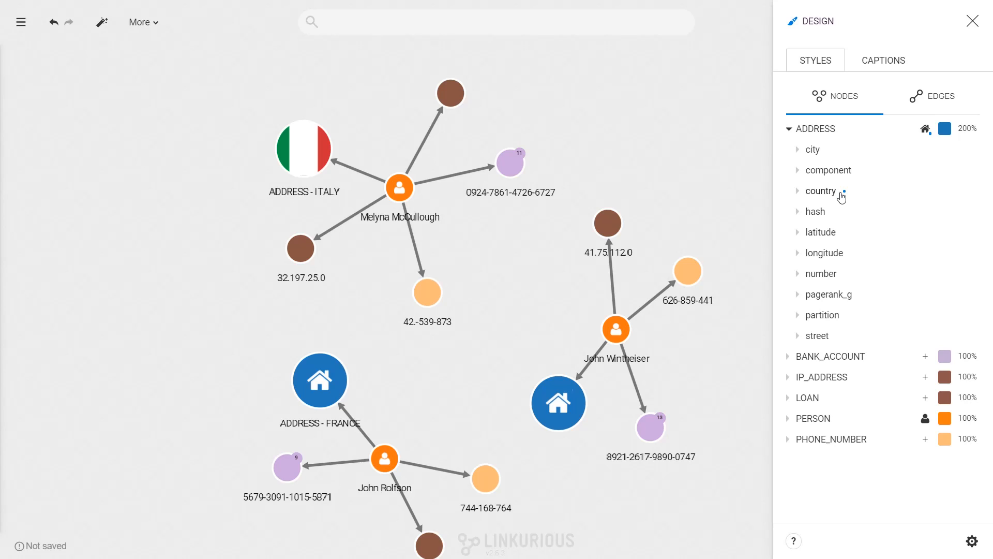
- Style the HAS_ADDRESS edges orange at 200% width, and check the options for saving or resetting styles and captions
{"action": "left_click", "coordinate": [923, 101]}
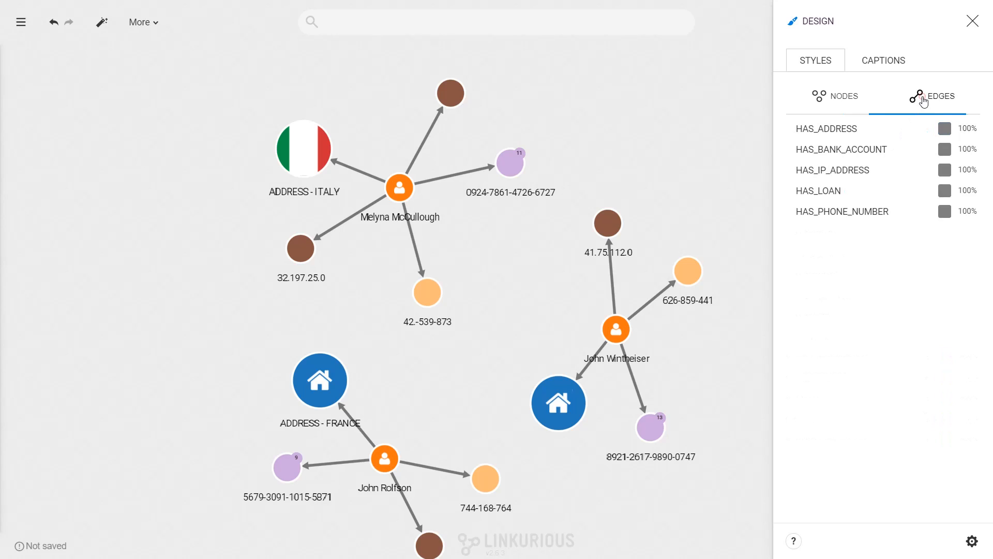
{"action": "left_click", "coordinate": [945, 128]}
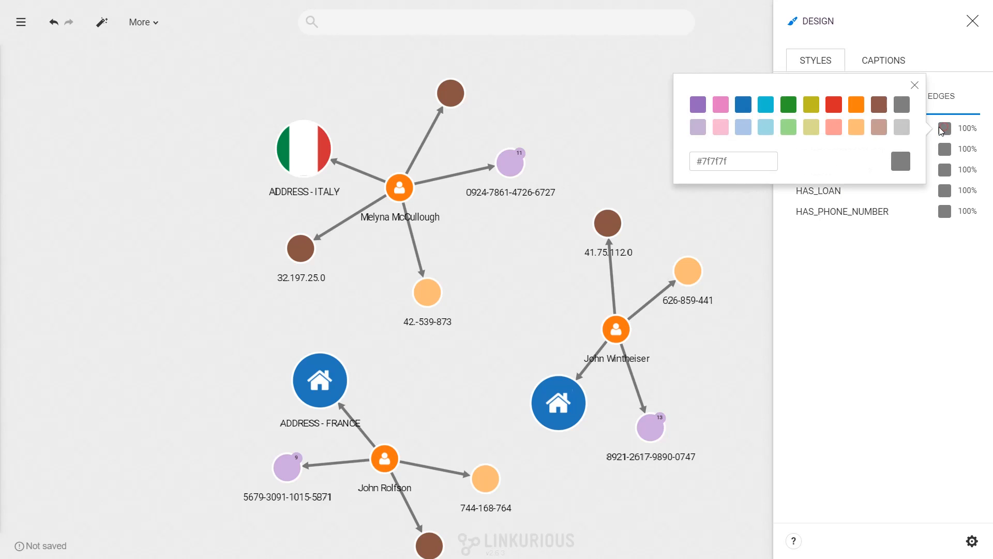
{"action": "left_click", "coordinate": [856, 104]}
{"action": "left_click", "coordinate": [964, 129]}
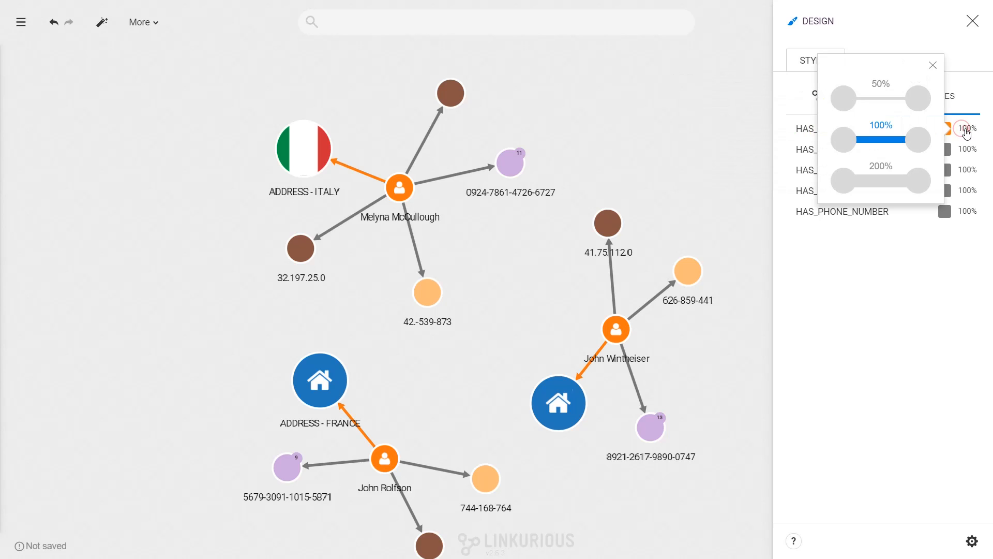
{"action": "left_click", "coordinate": [919, 181]}
{"action": "left_click", "coordinate": [892, 242]}
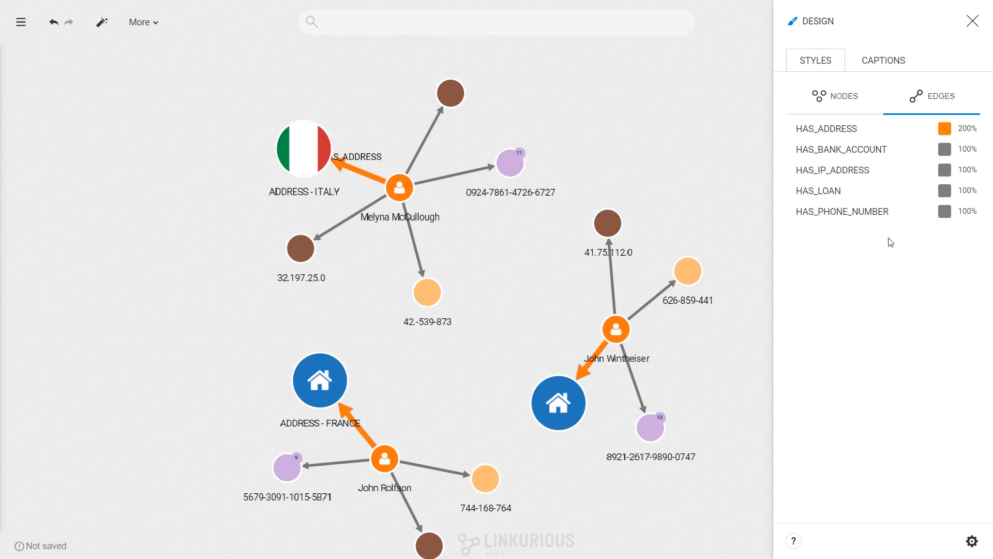
{"action": "left_click", "coordinate": [972, 542]}
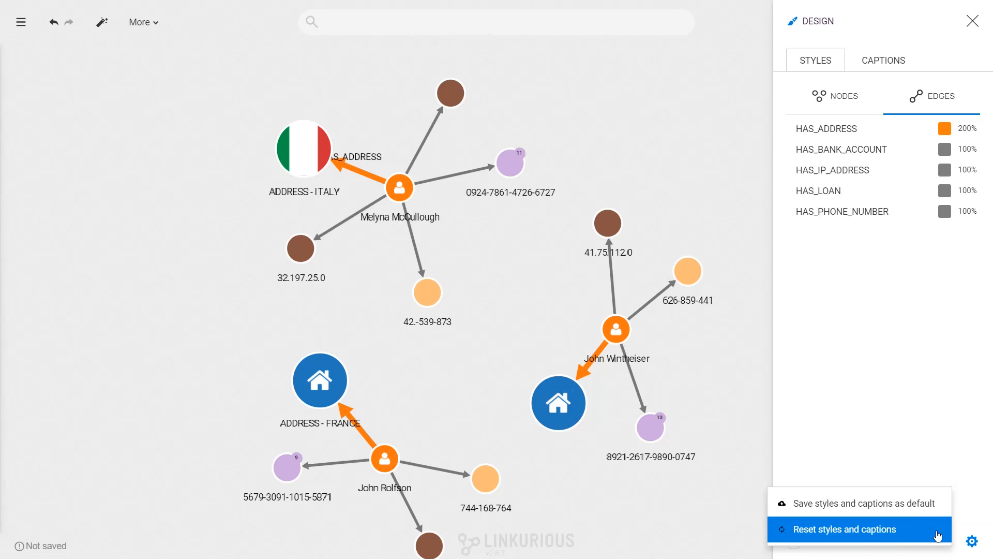
{"action": "left_click", "coordinate": [972, 541]}
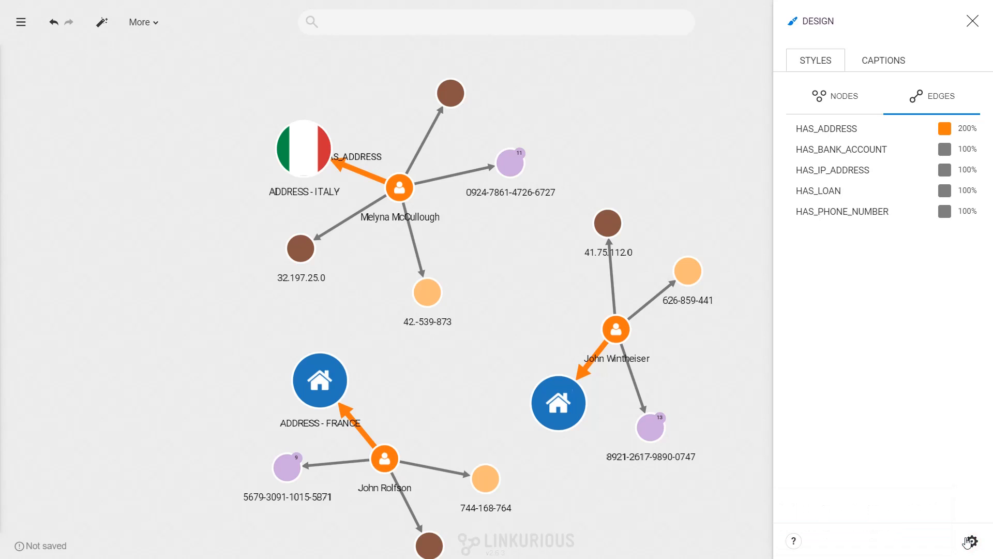
- Add the city property to the caption of the ADDRESS nodes, after the category name
{"action": "left_click", "coordinate": [872, 62]}
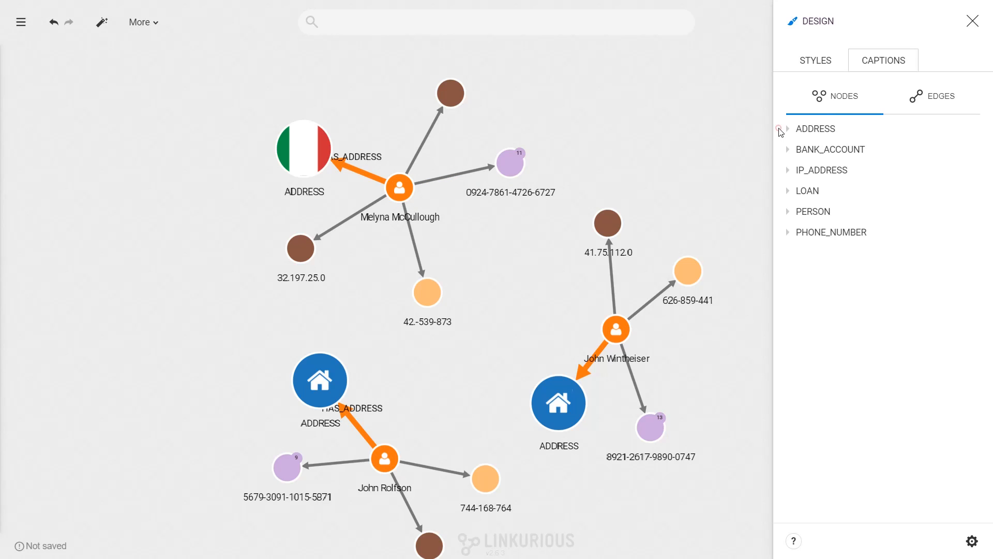
{"action": "left_click", "coordinate": [788, 128]}
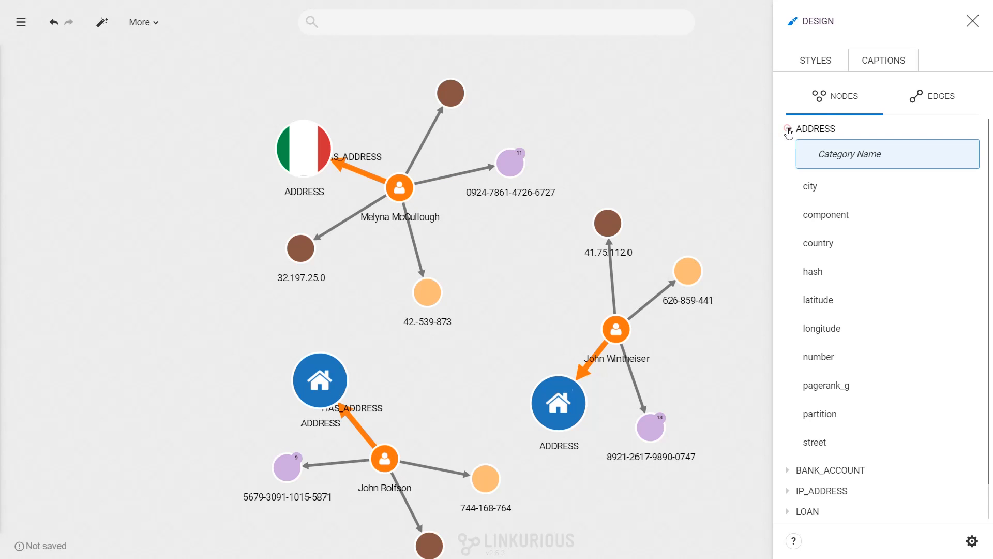
{"action": "left_click", "coordinate": [836, 188]}
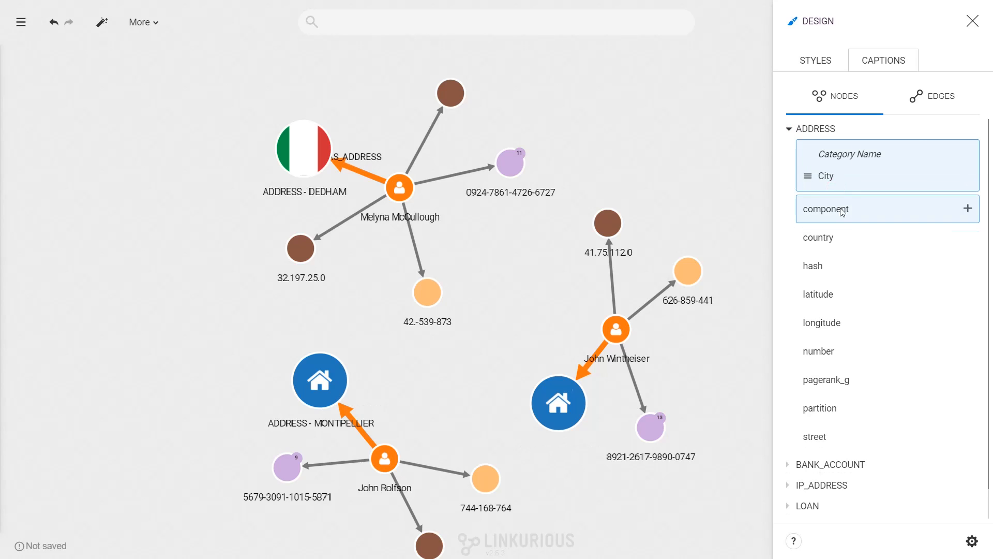
- Try the component property in the ADDRESS caption ahead of City, remove it, and open the edge captions
{"action": "left_click", "coordinate": [842, 210]}
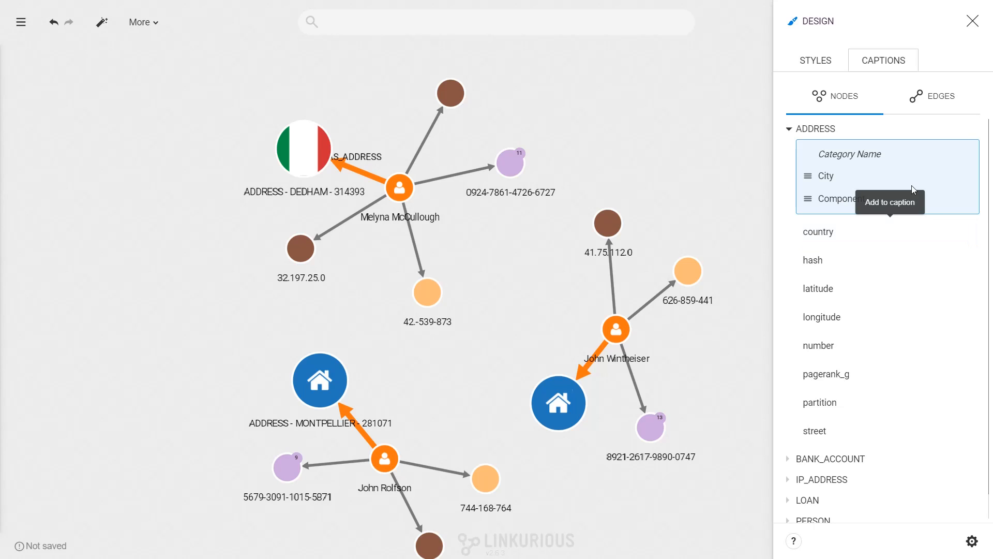
{"action": "mouse_move", "coordinate": [954, 181]}
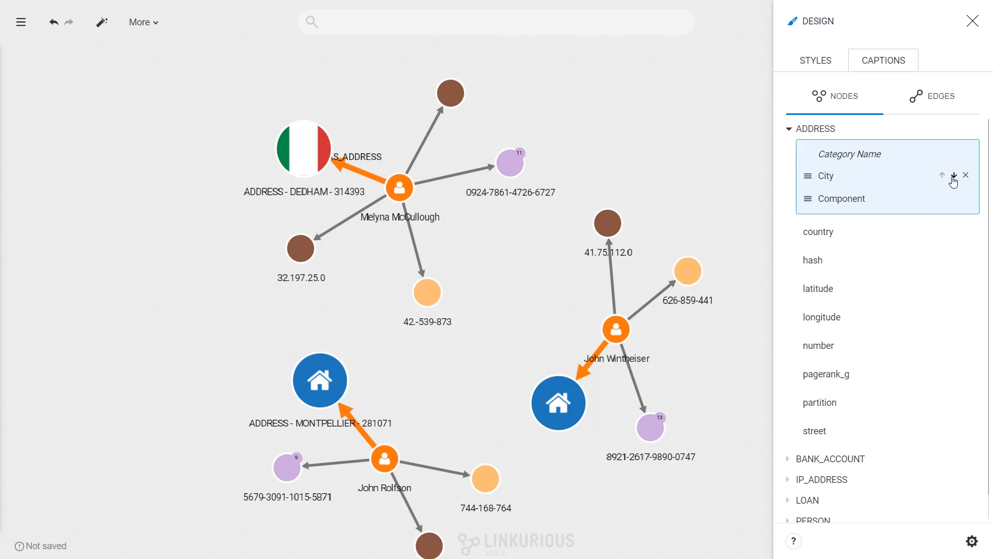
{"action": "left_click", "coordinate": [954, 177]}
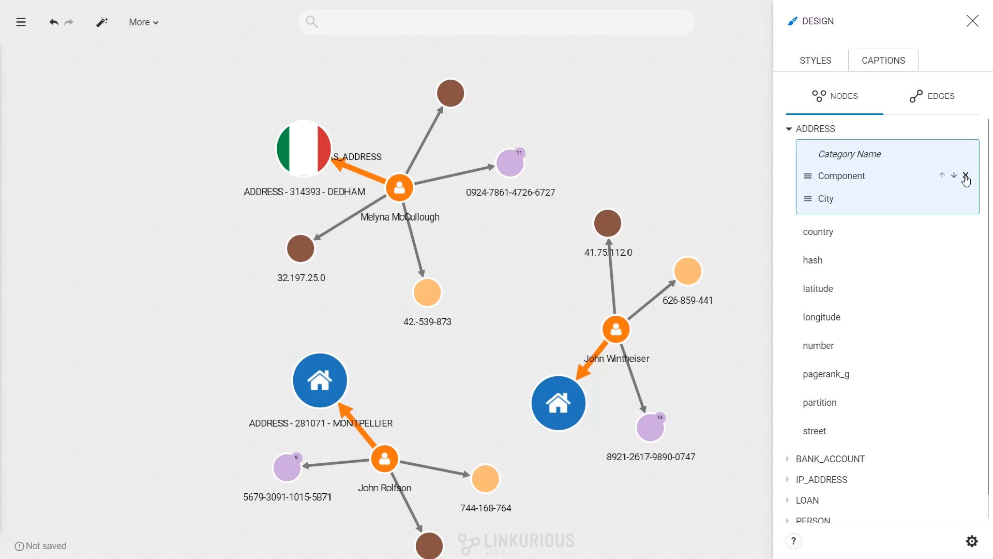
{"action": "left_click", "coordinate": [966, 175]}
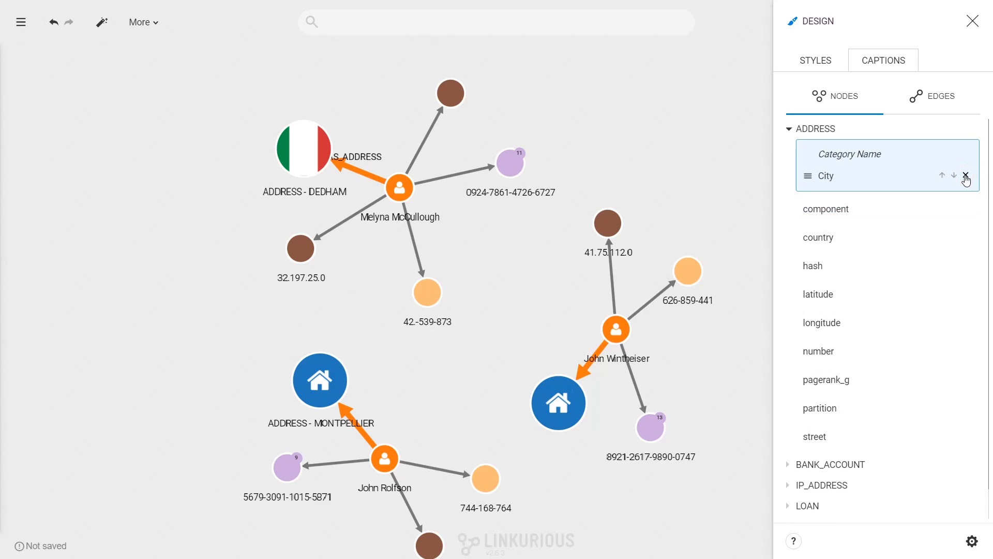
{"action": "left_click", "coordinate": [917, 96]}
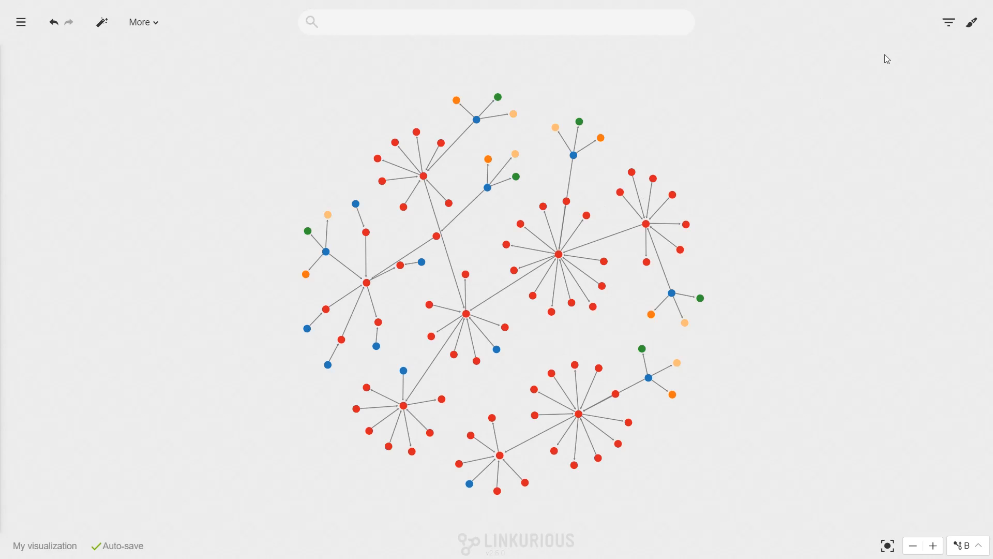
- Select all ADDRESS nodes from the node filters, and toggle their visibility off and back on
{"action": "left_click", "coordinate": [955, 25]}
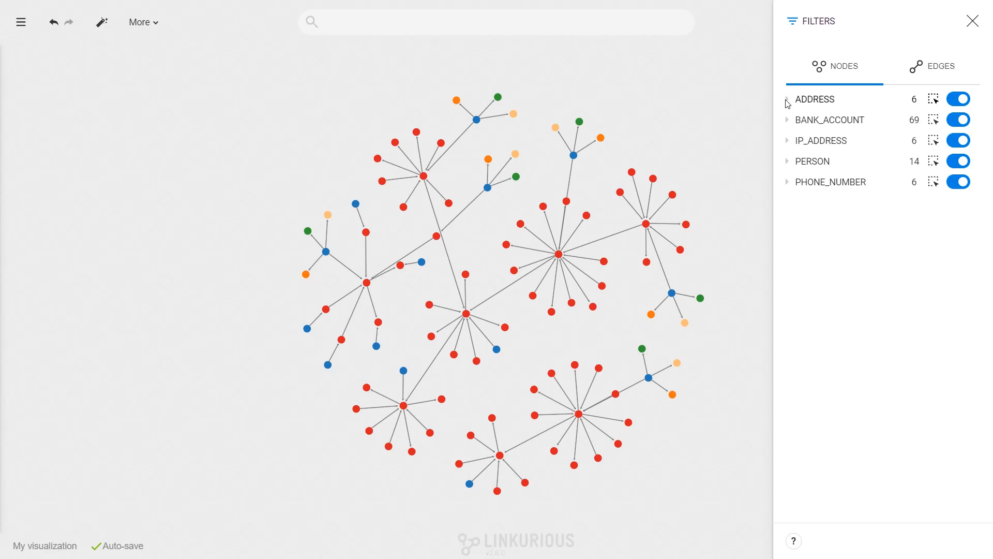
{"action": "left_click", "coordinate": [934, 100]}
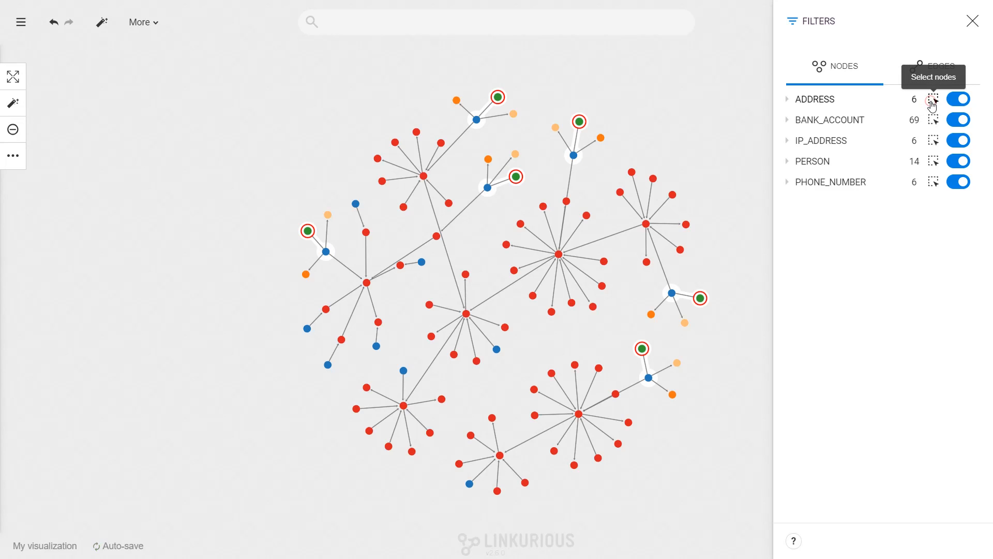
{"action": "left_click", "coordinate": [959, 99]}
{"action": "left_click", "coordinate": [955, 99]}
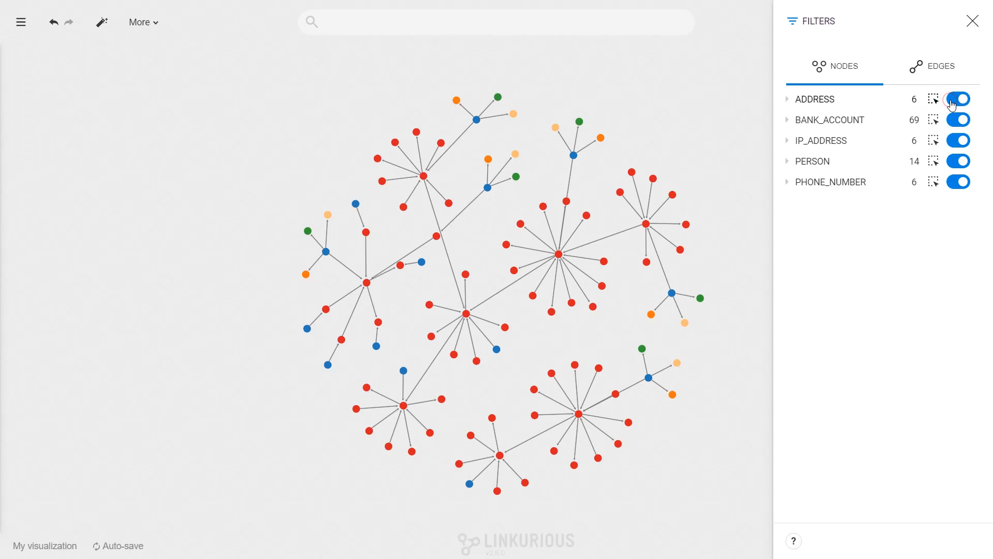
{"action": "left_click", "coordinate": [954, 99]}
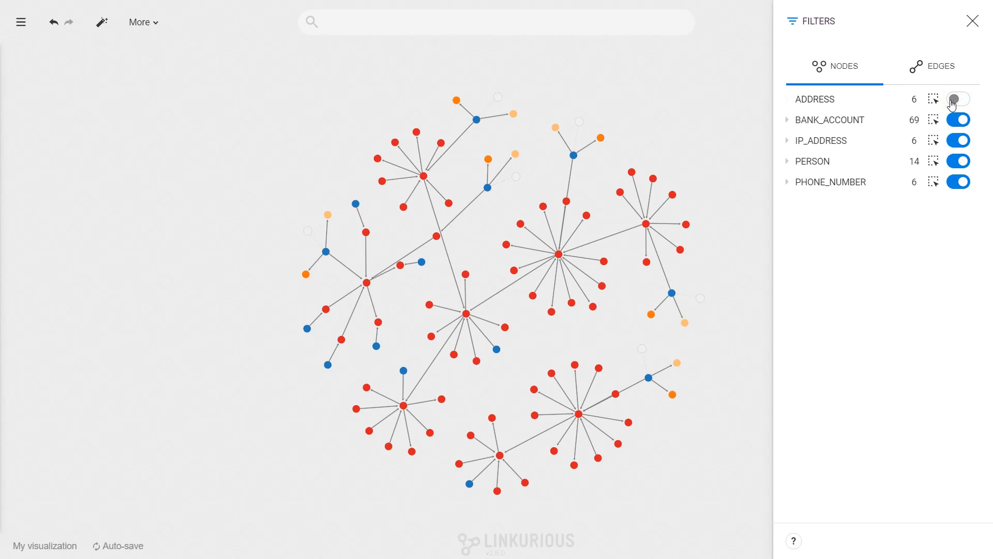
{"action": "left_click", "coordinate": [953, 103]}
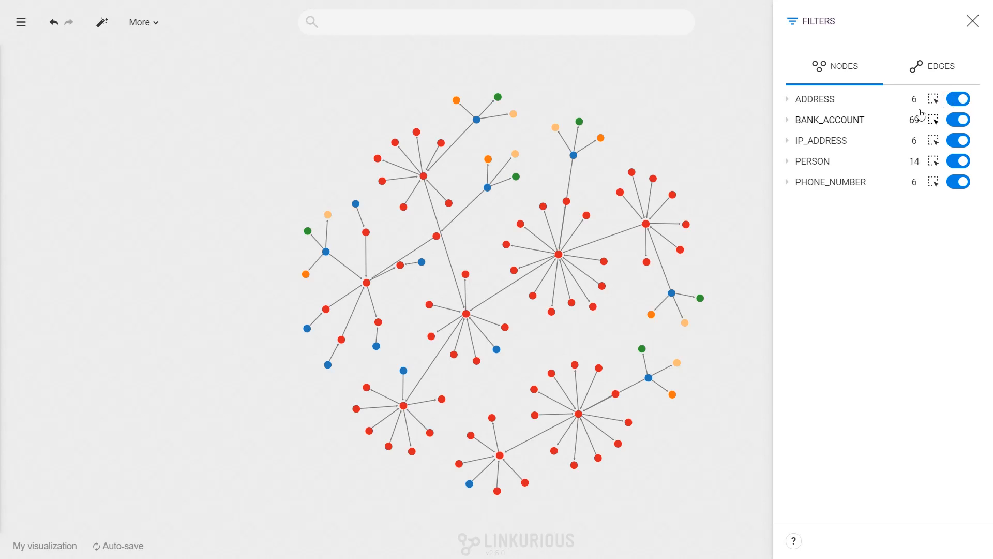
- List the filterable ADDRESS properties and check which property types are available for country
{"action": "left_click", "coordinate": [789, 100]}
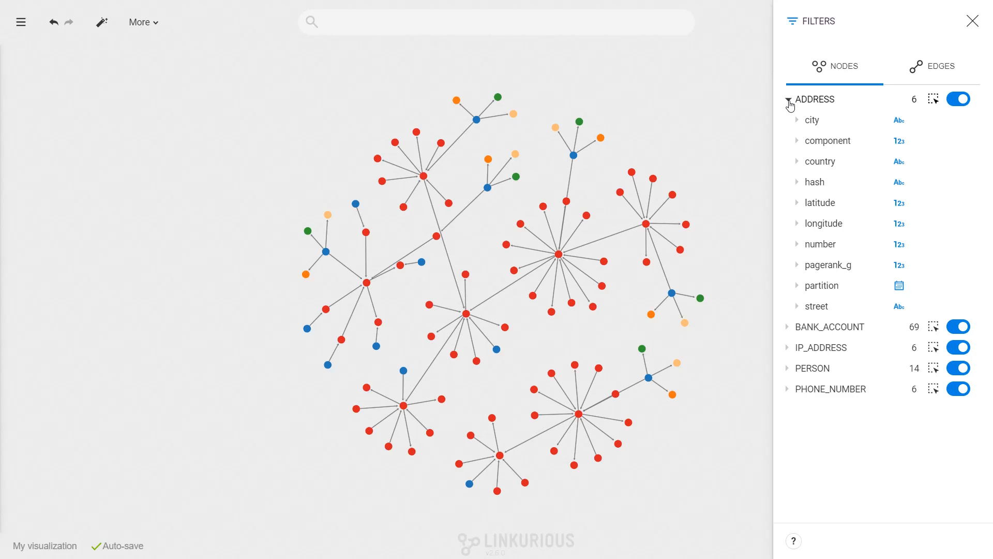
{"action": "left_click", "coordinate": [900, 164]}
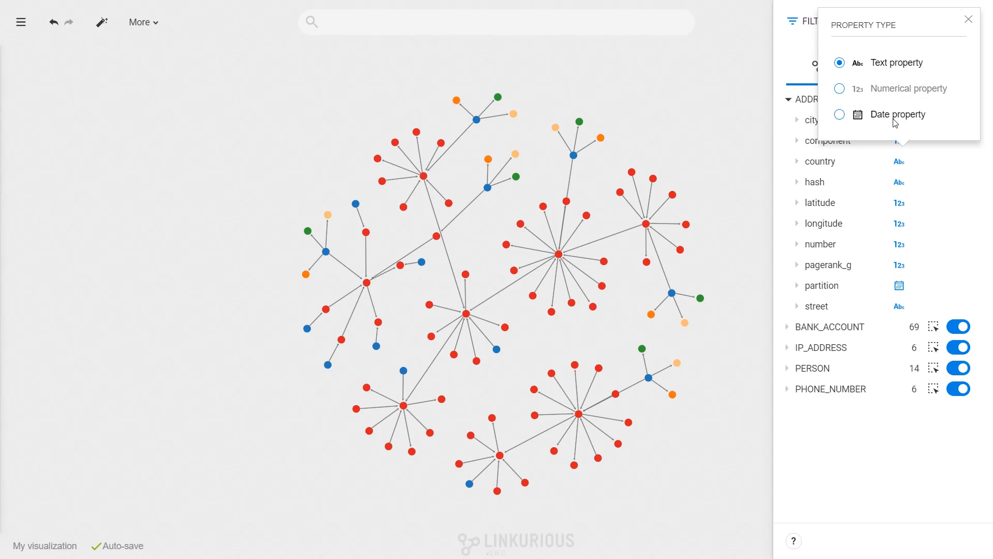
{"action": "left_click", "coordinate": [968, 20]}
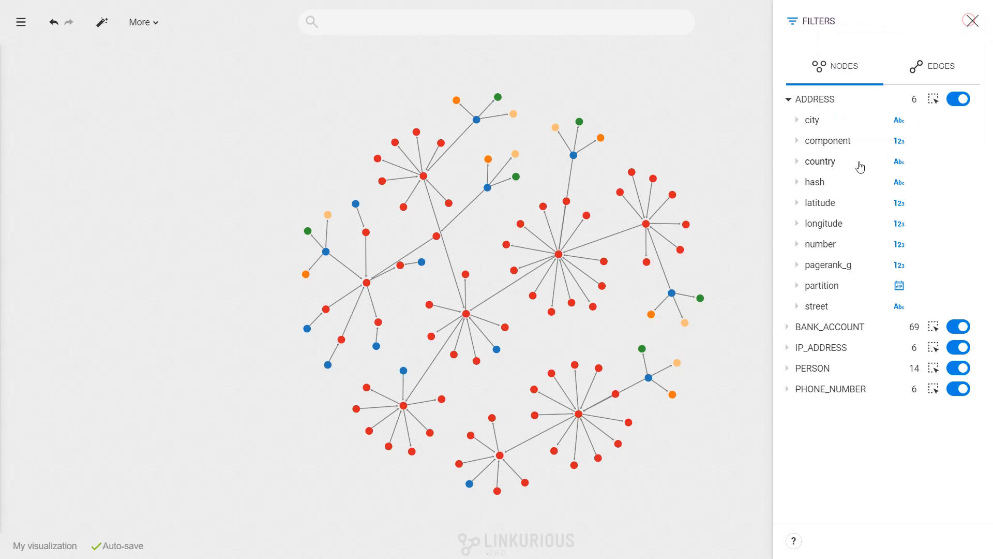
- Filter the ADDRESS nodes by country, hiding the FRANCE nodes and showing them again
{"action": "left_click", "coordinate": [799, 163]}
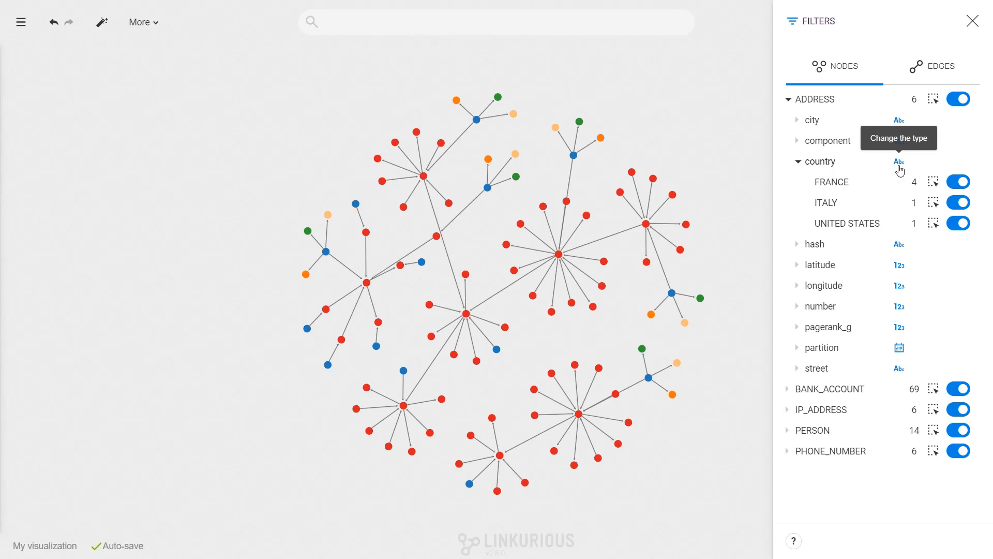
{"action": "left_click", "coordinate": [955, 190]}
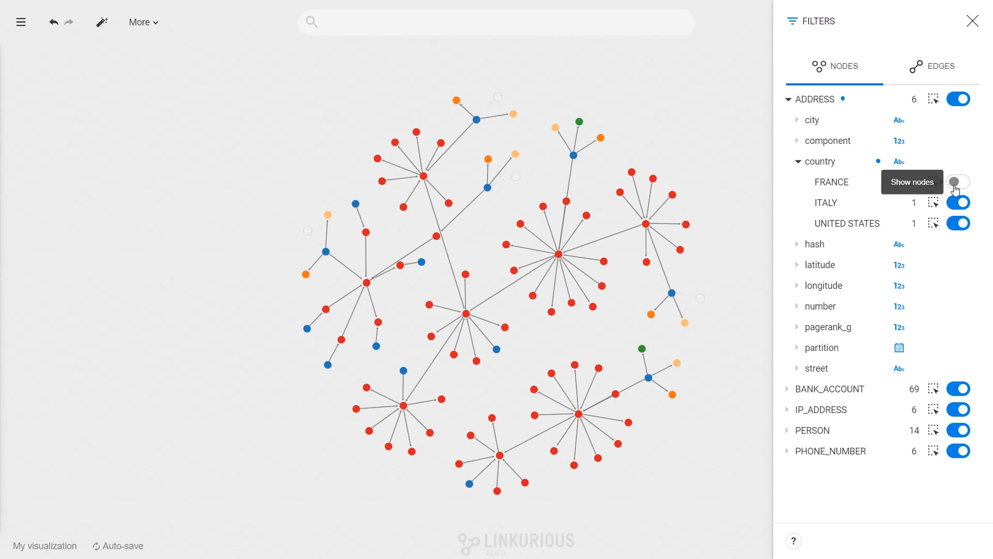
{"action": "left_click", "coordinate": [955, 190]}
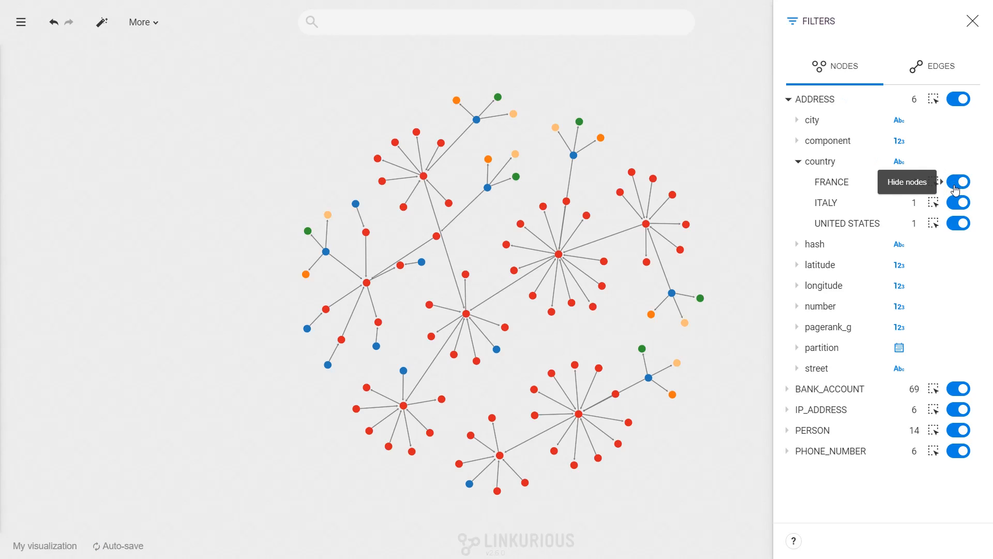
{"action": "left_click", "coordinate": [955, 190]}
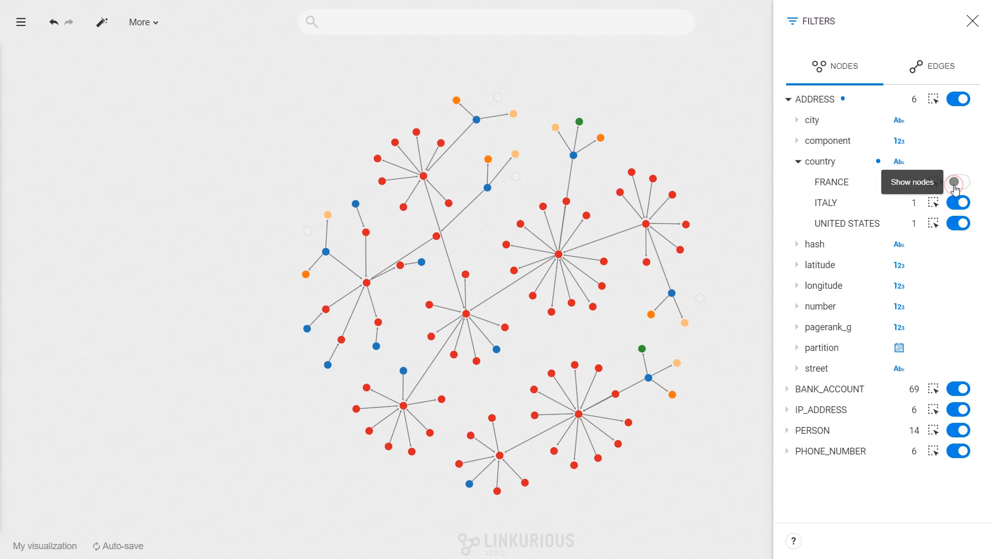
{"action": "left_click", "coordinate": [955, 191]}
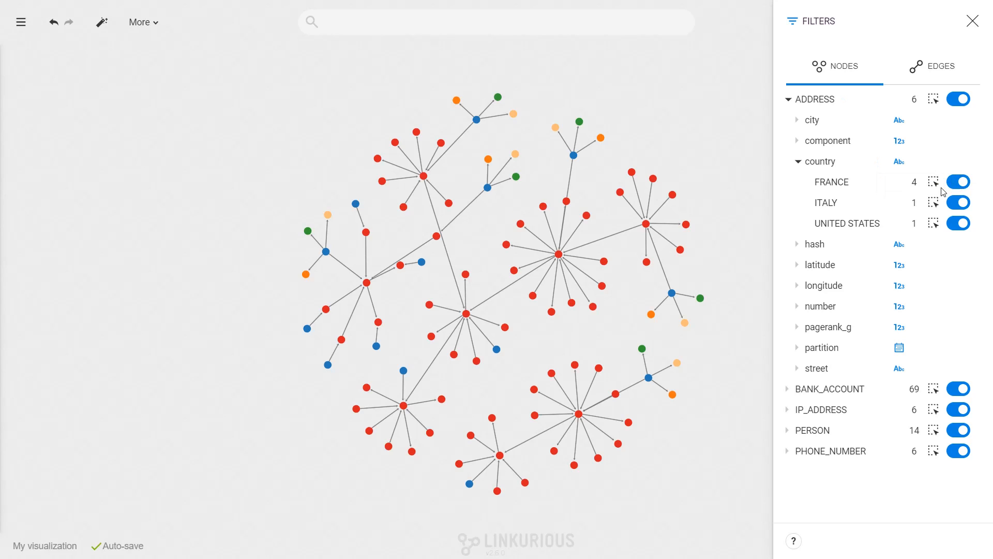
- Show the value distribution of the ADDRESS number property and select all ADDRESS nodes with a valid number
{"action": "left_click", "coordinate": [797, 307]}
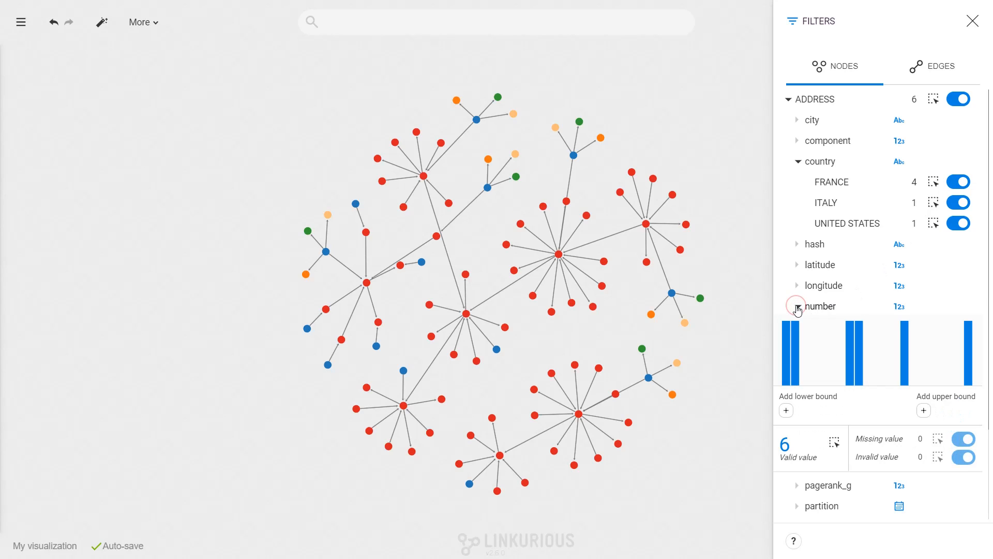
{"action": "scroll", "coordinate": [796, 307], "scroll_direction": "down", "scroll_amount": 1}
{"action": "scroll", "coordinate": [795, 305], "scroll_direction": "down", "scroll_amount": 1}
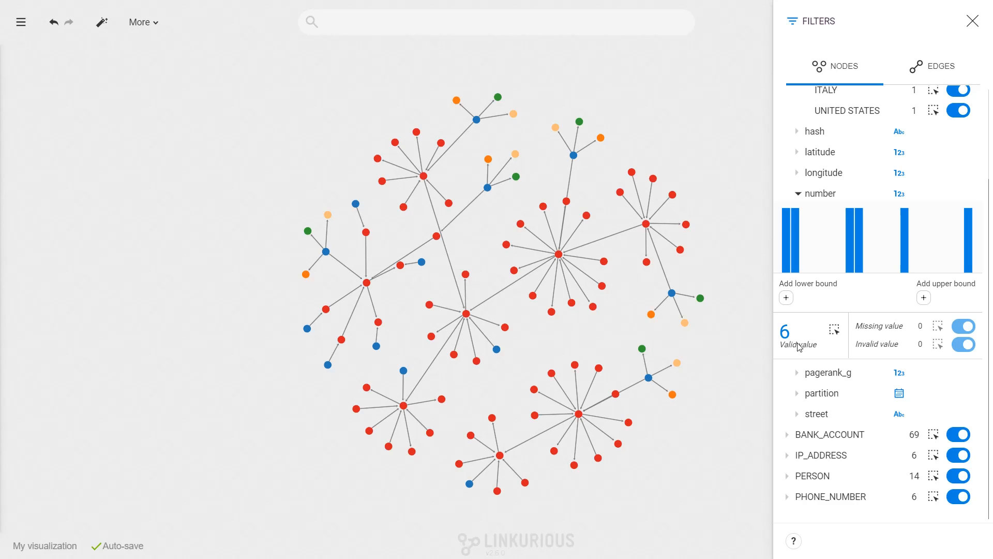
{"action": "left_click", "coordinate": [835, 332]}
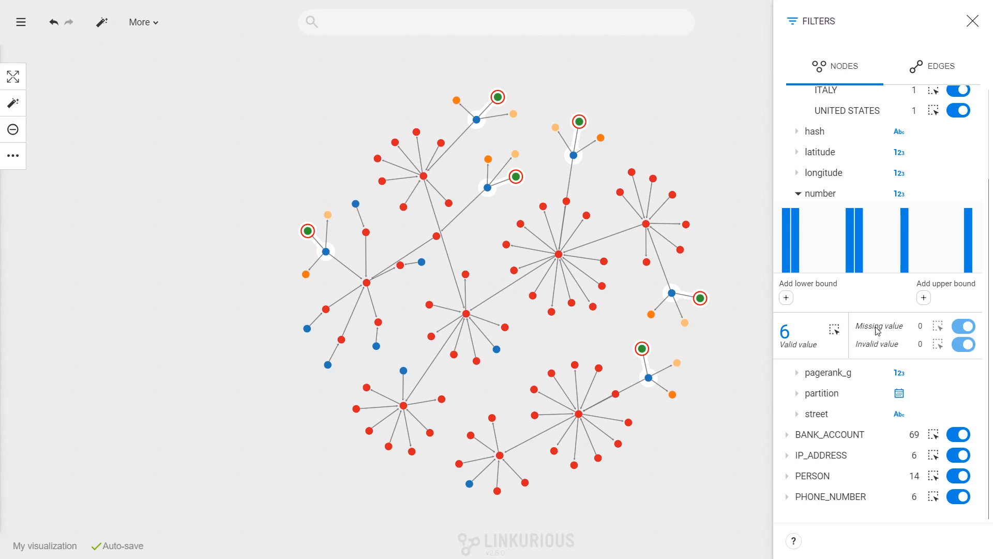
- Filter the ADDRESS nodes by number with a lower bound of about 26.7 and an upper bound of about 47.3
{"action": "left_click", "coordinate": [787, 298]}
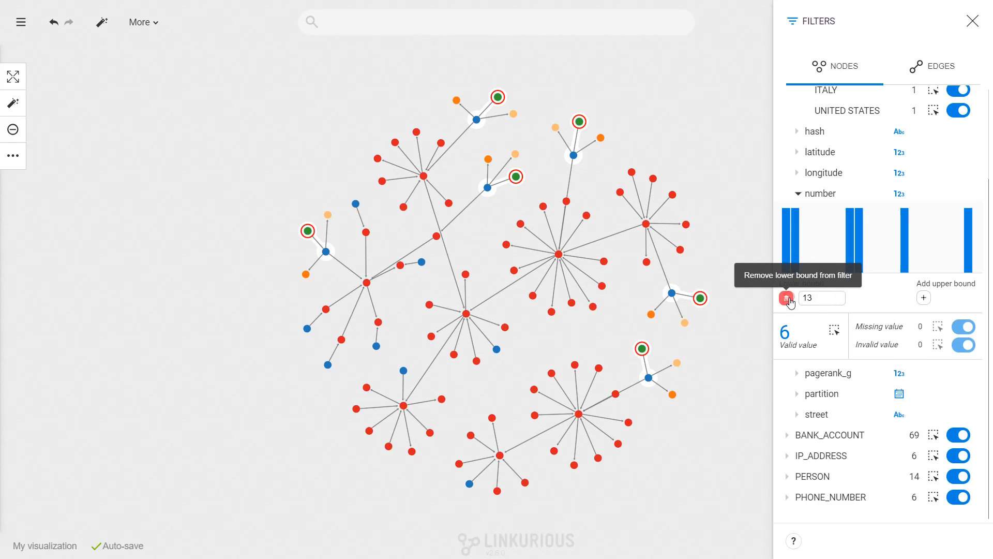
{"action": "left_click", "coordinate": [924, 298]}
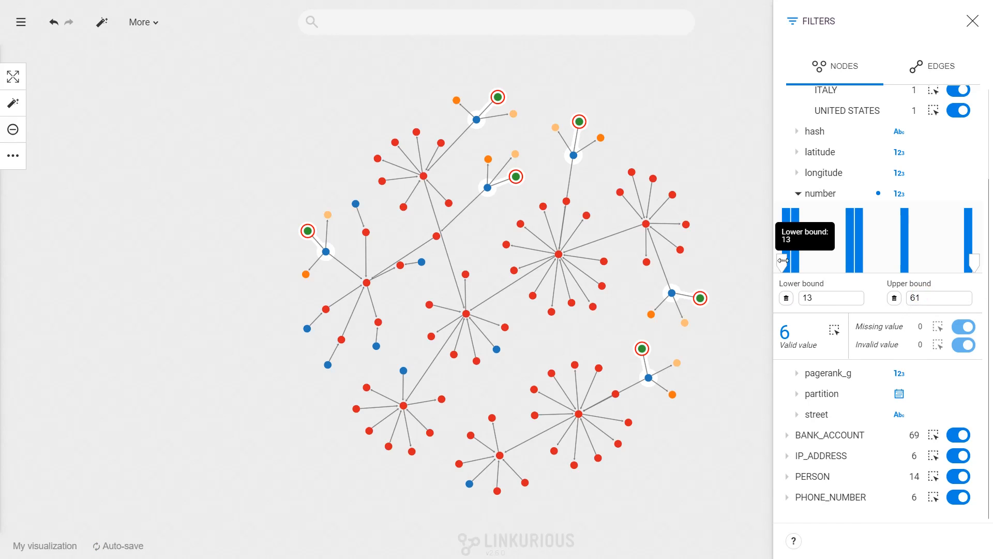
{"action": "left_click_drag", "start_coordinate": [783, 264], "coordinate": [830, 260]}
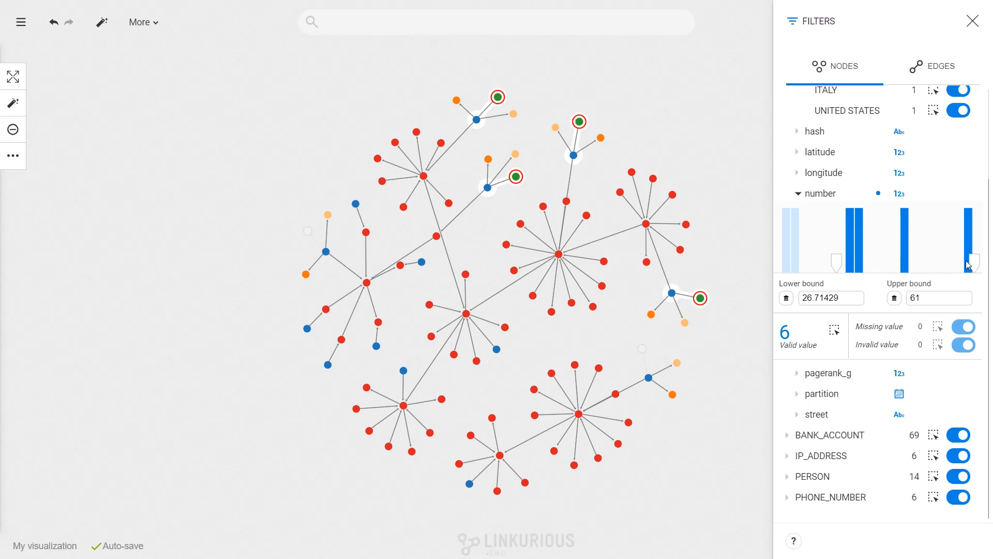
{"action": "left_click_drag", "start_coordinate": [970, 264], "coordinate": [924, 263]}
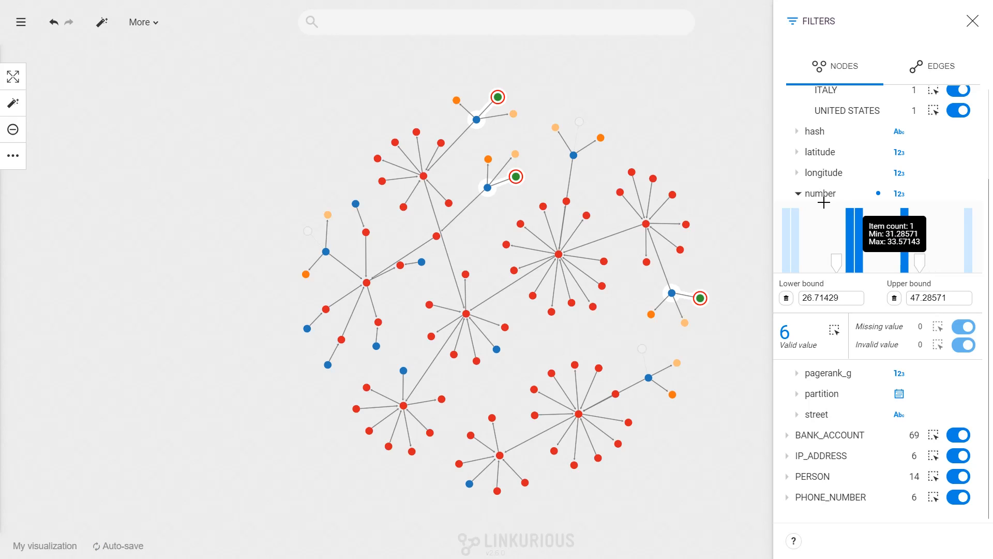
{"action": "left_click", "coordinate": [798, 194]}
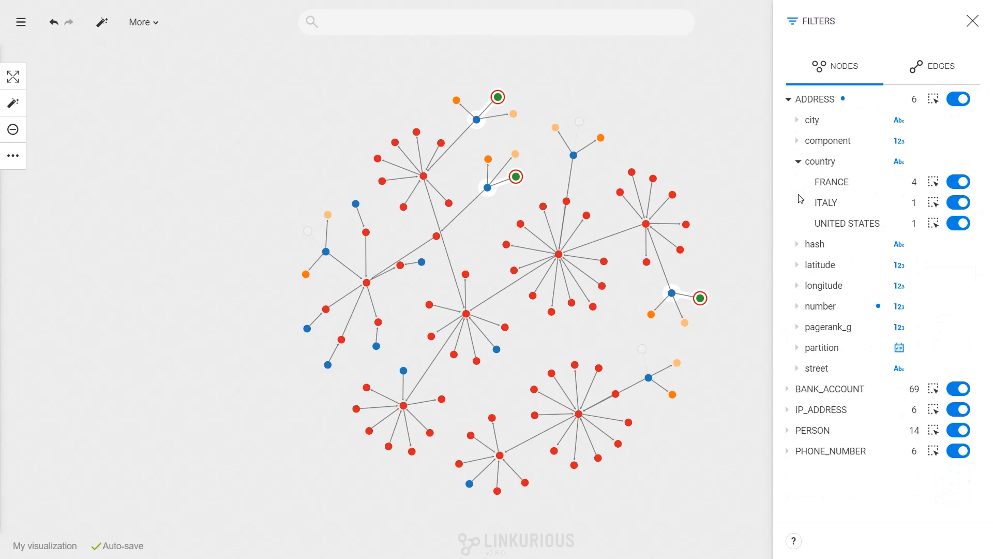
- Try an upper date bound of 1970-01-04 on the ADDRESS partition property, and remove it
{"action": "left_click", "coordinate": [798, 351]}
{"action": "scroll", "coordinate": [798, 356], "scroll_direction": "down", "scroll_amount": 1}
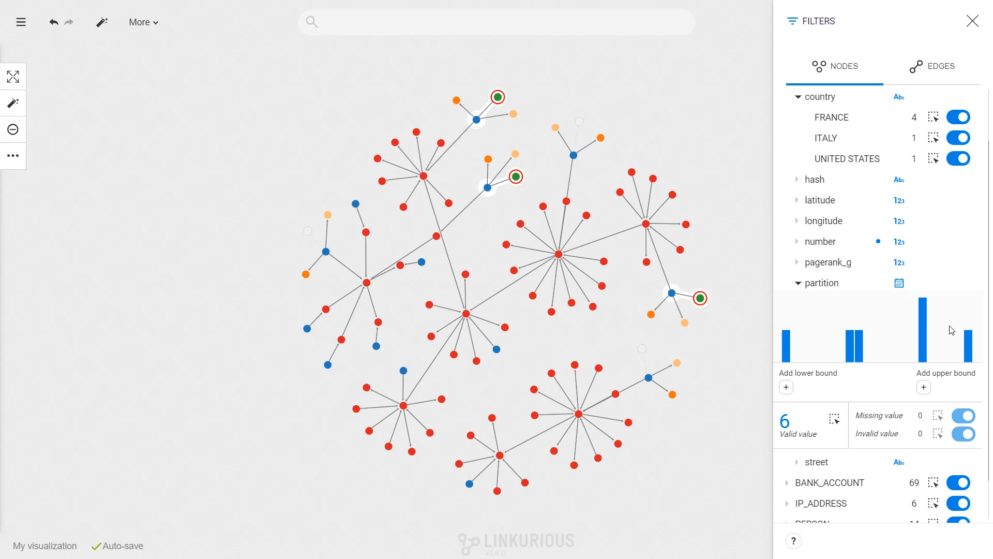
{"action": "left_click", "coordinate": [924, 387]}
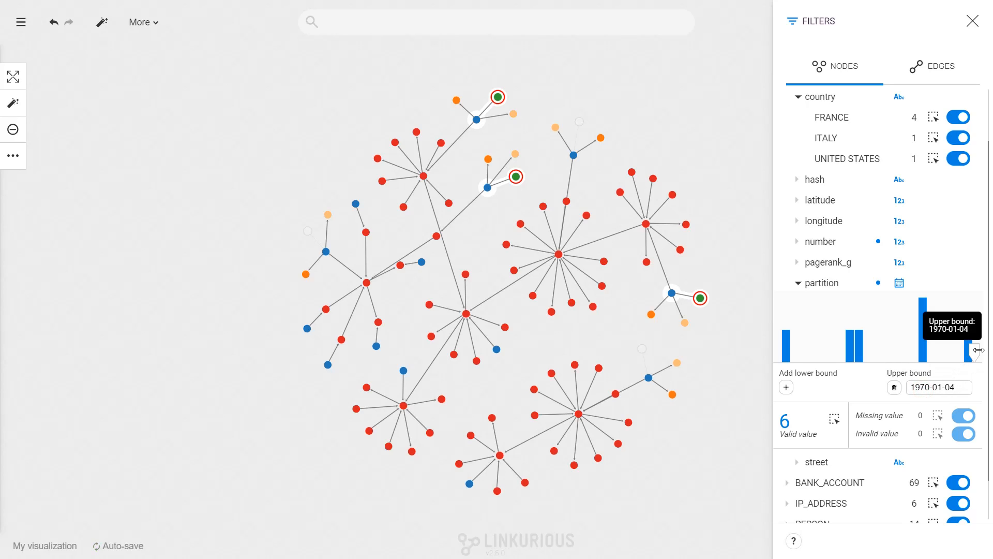
{"action": "left_click_drag", "start_coordinate": [971, 352], "coordinate": [940, 354]}
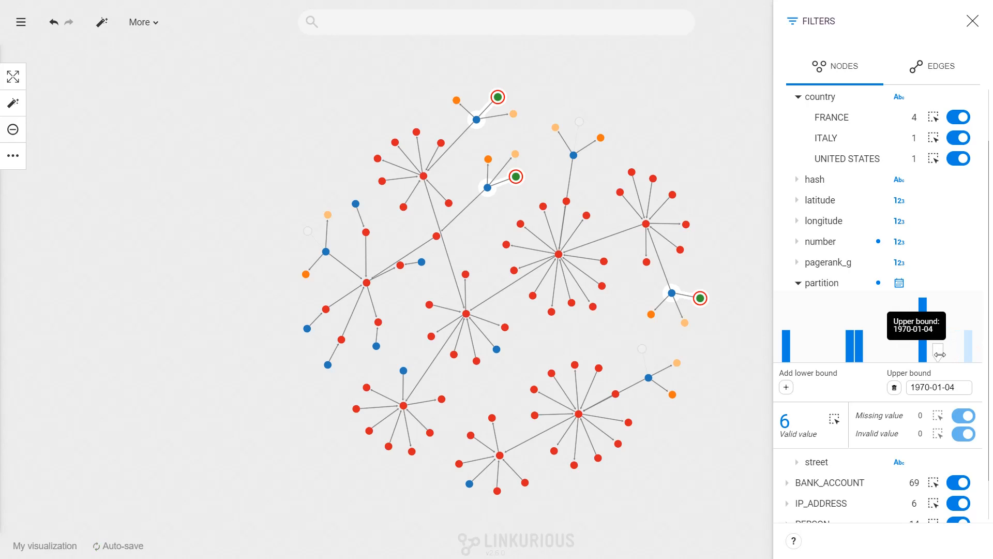
{"action": "left_click", "coordinate": [894, 388]}
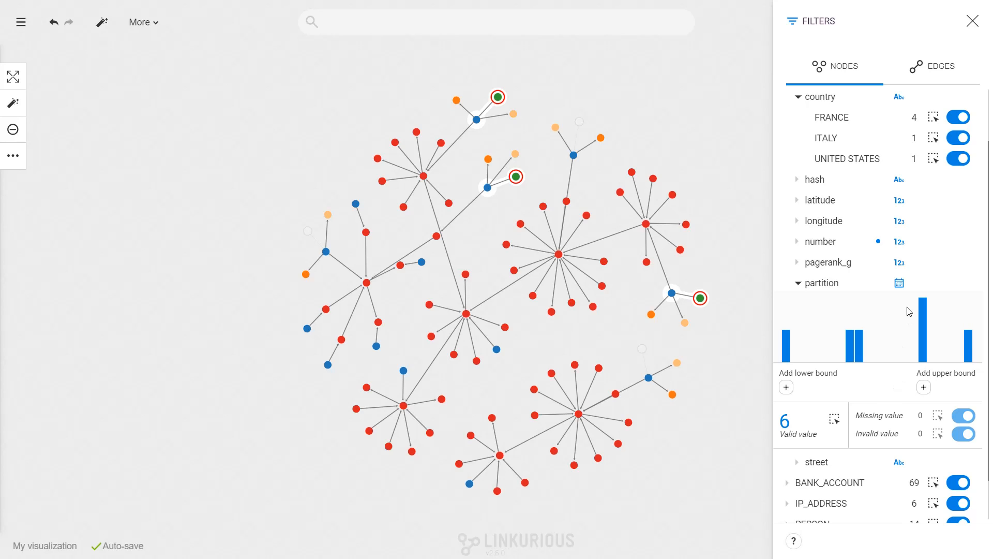
- Change the type of the ADDRESS partition property to Numerical property and collapse its filter
{"action": "left_click", "coordinate": [900, 286]}
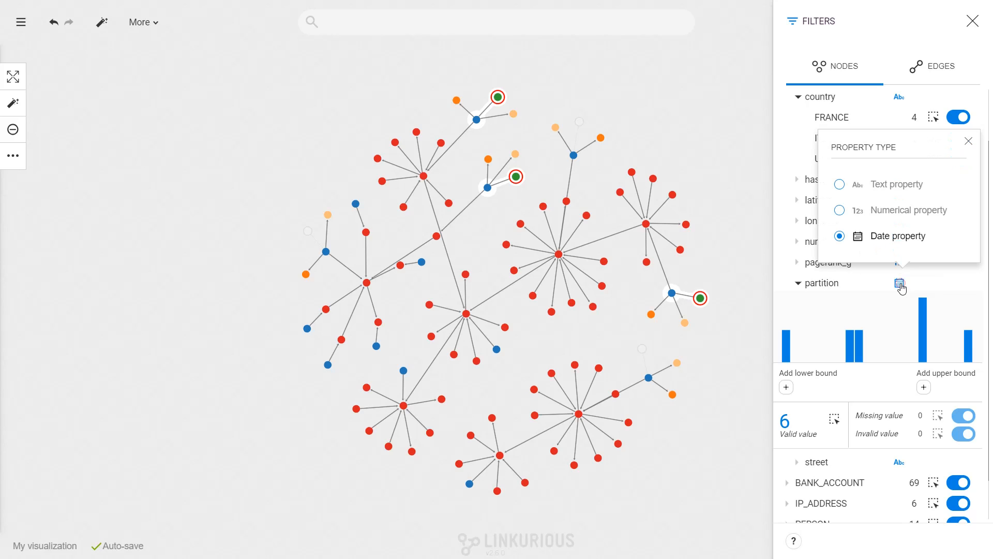
{"action": "left_click", "coordinate": [897, 212]}
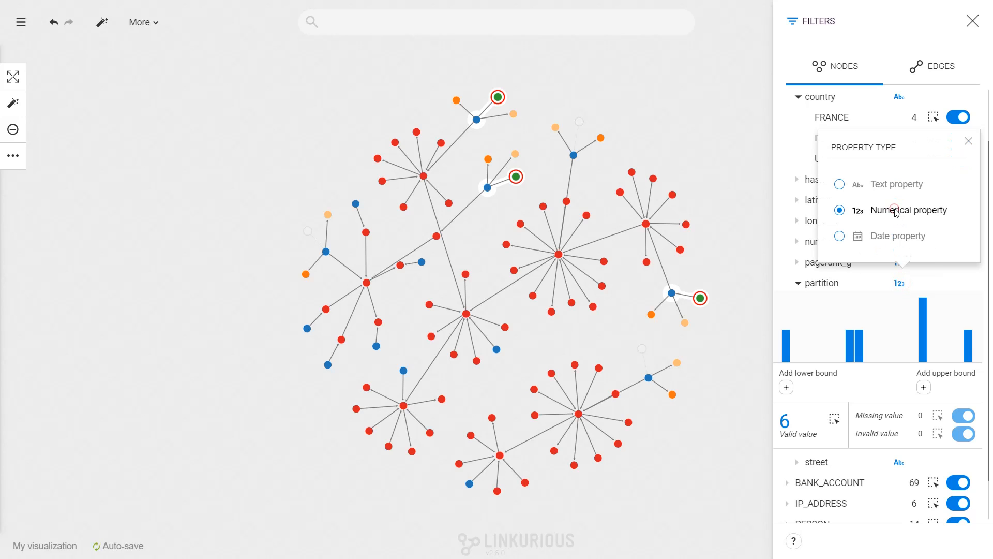
{"action": "left_click", "coordinate": [968, 144]}
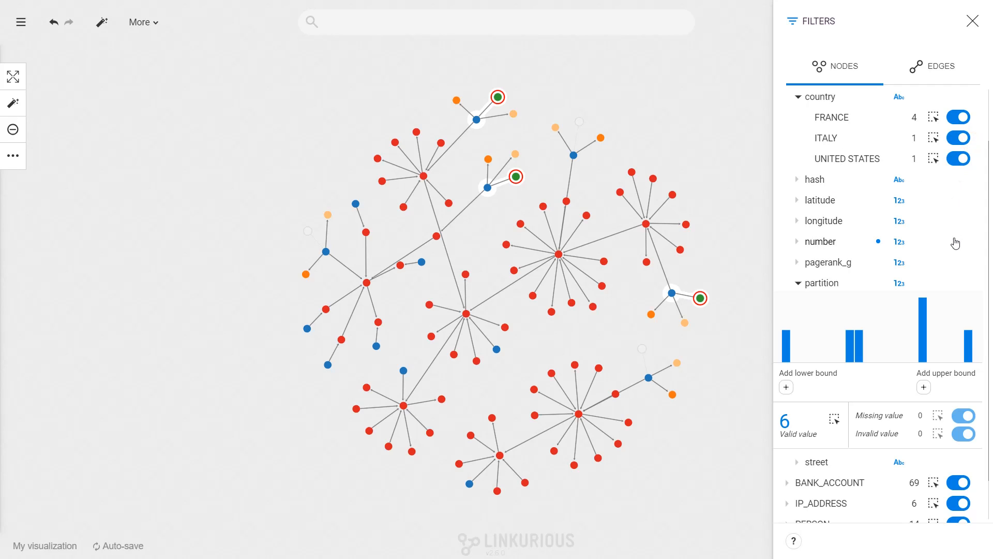
{"action": "left_click", "coordinate": [797, 283]}
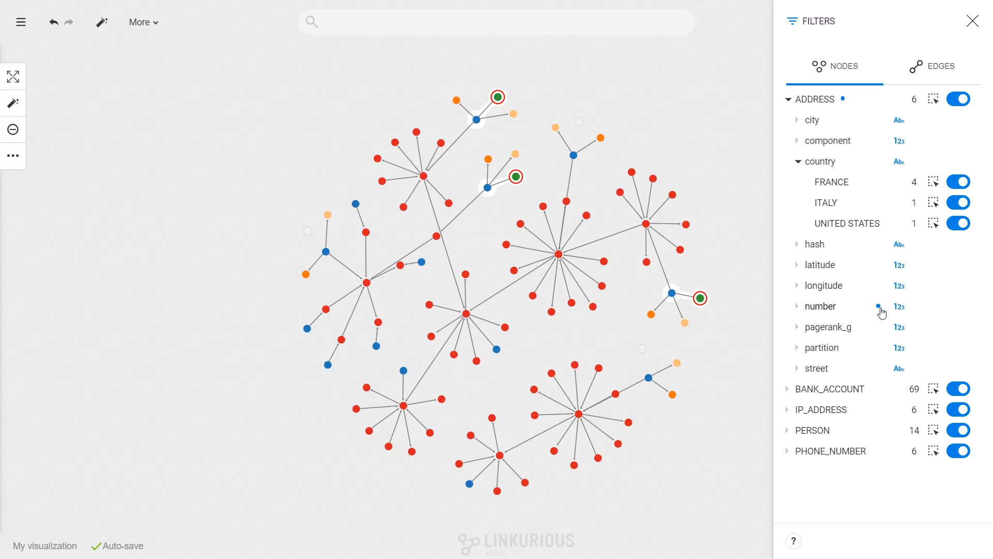
- Filter the HAS_TRANSFERED edges by amount with a lower bound of about 3180
{"action": "left_click", "coordinate": [931, 68]}
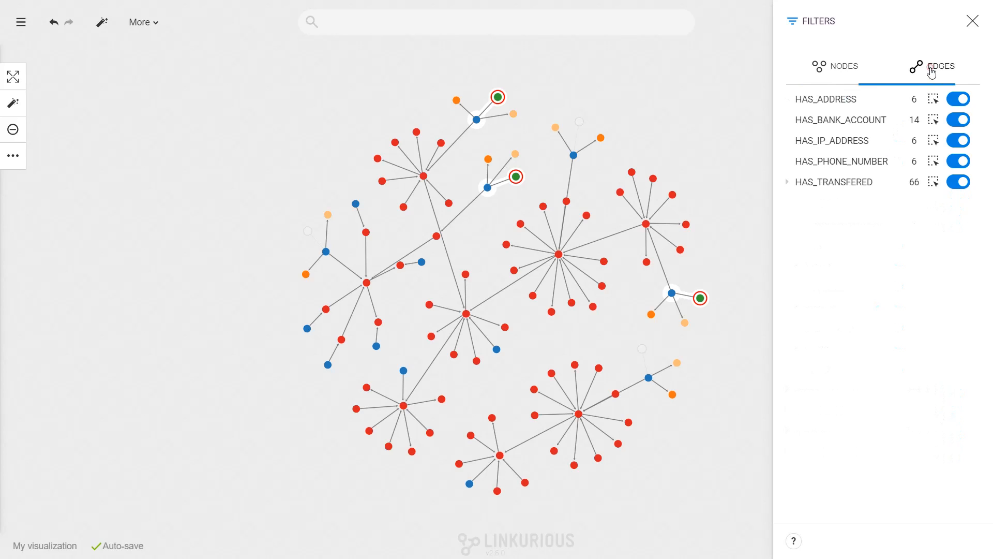
{"action": "left_click", "coordinate": [787, 182]}
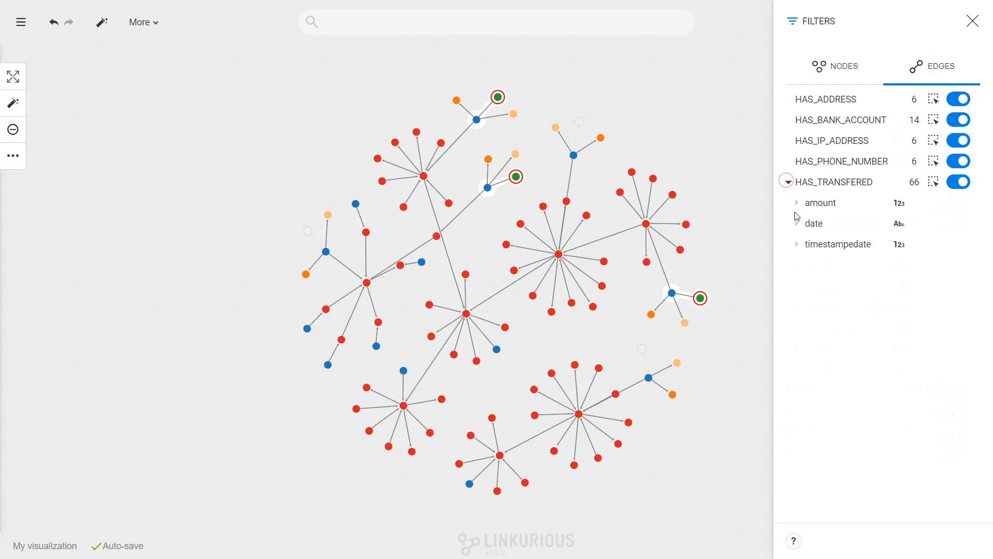
{"action": "left_click", "coordinate": [801, 207]}
{"action": "left_click", "coordinate": [787, 307]}
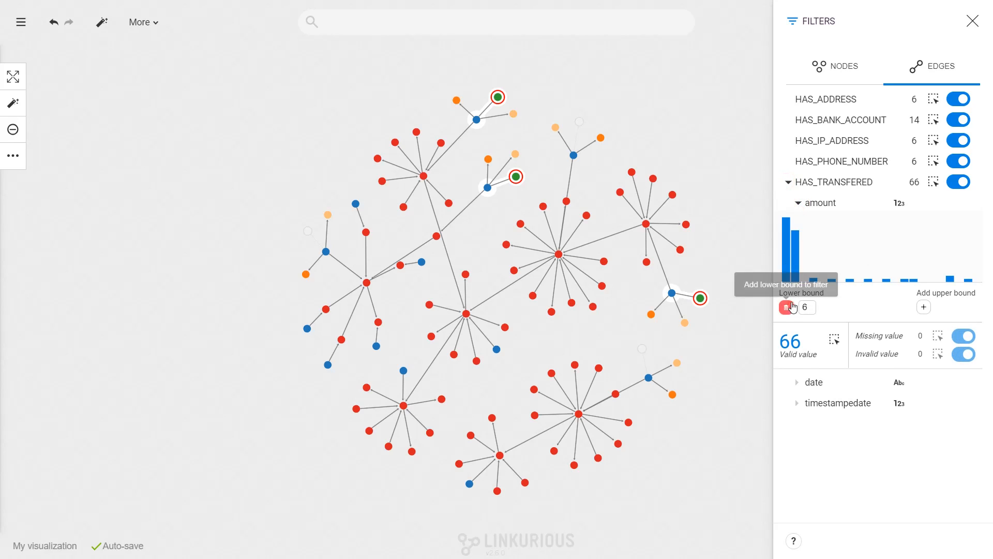
{"action": "left_click_drag", "start_coordinate": [781, 270], "coordinate": [843, 270]}
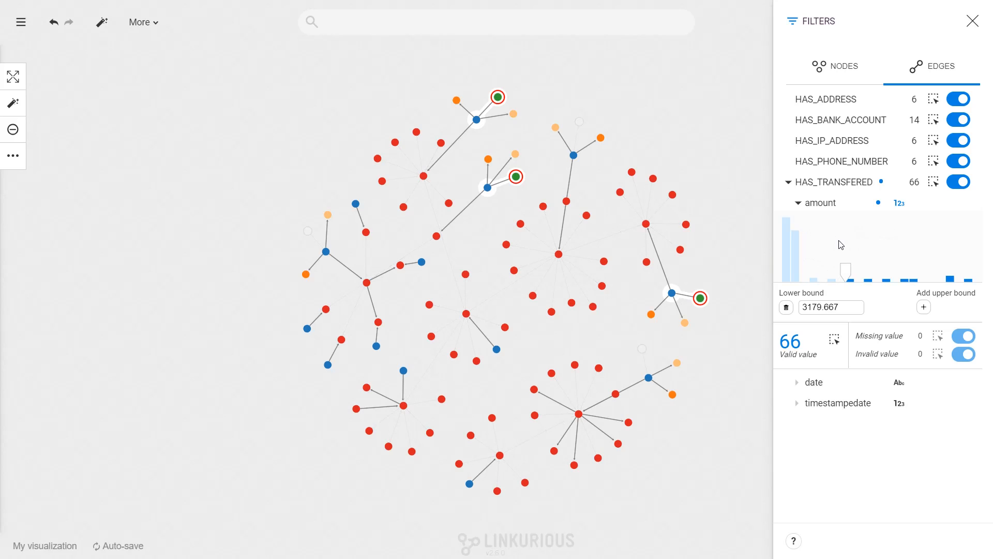
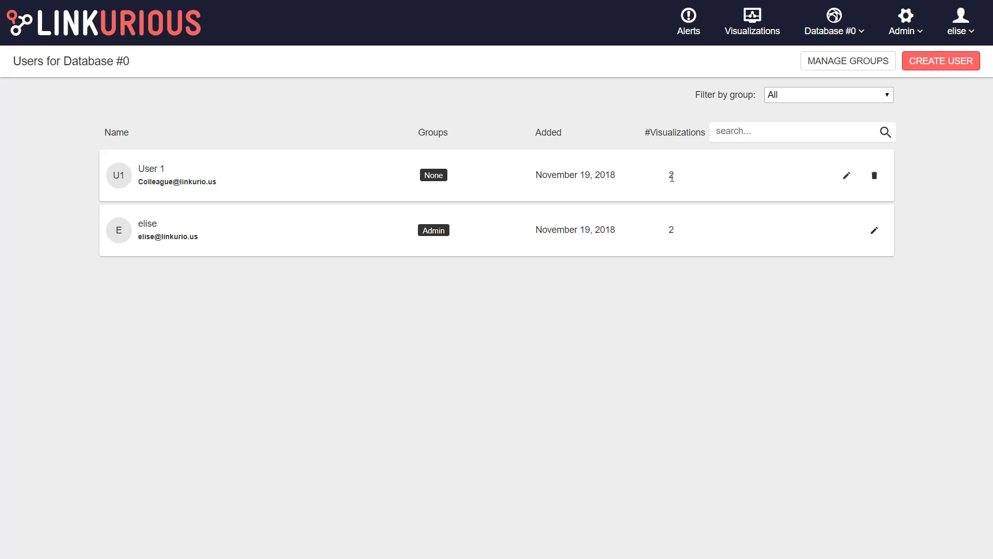
- Check which groups the user list can be filtered by, and activate the user search
{"action": "left_click", "coordinate": [828, 98]}
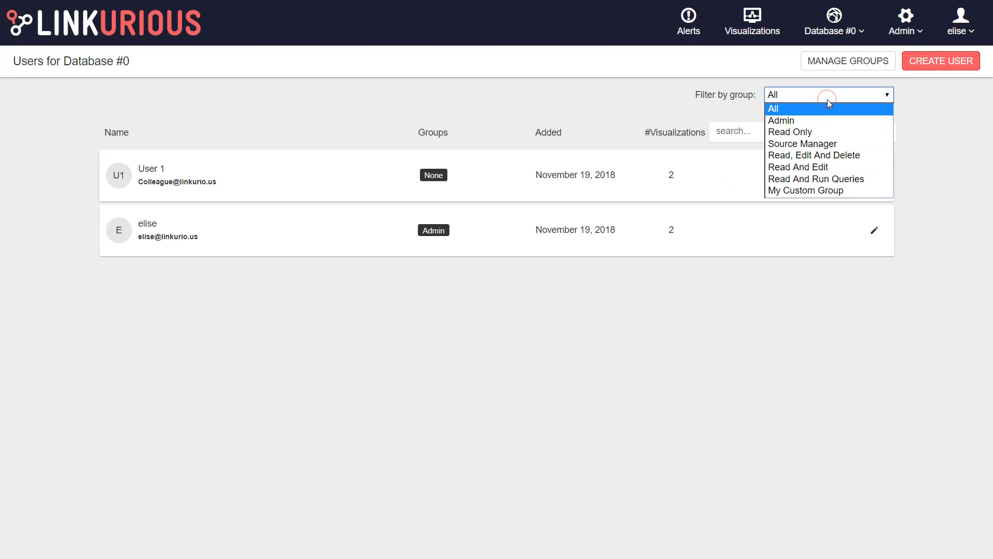
{"action": "left_click", "coordinate": [827, 100]}
{"action": "left_click", "coordinate": [752, 134]}
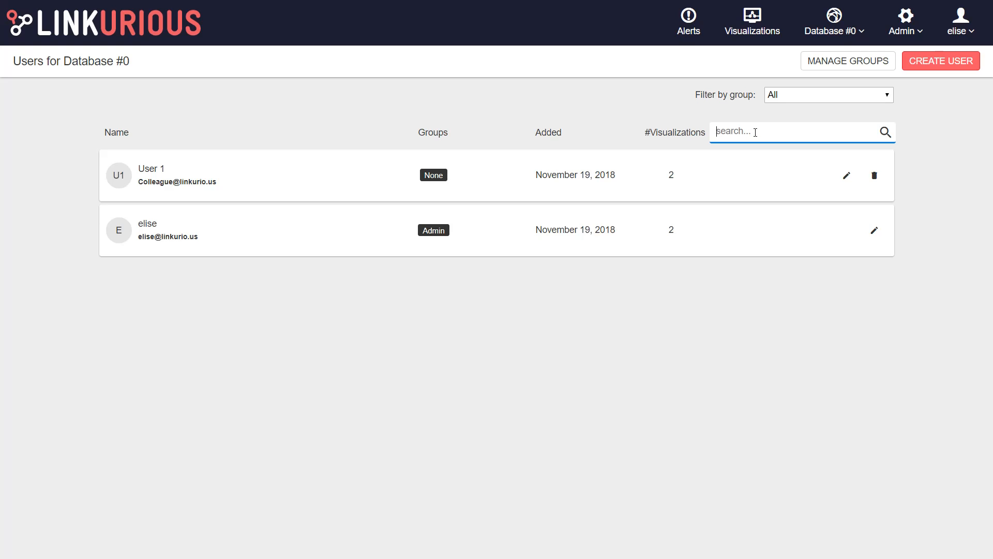
- Go to the group management and start a new group named "My new custom group"
{"action": "left_click", "coordinate": [848, 62]}
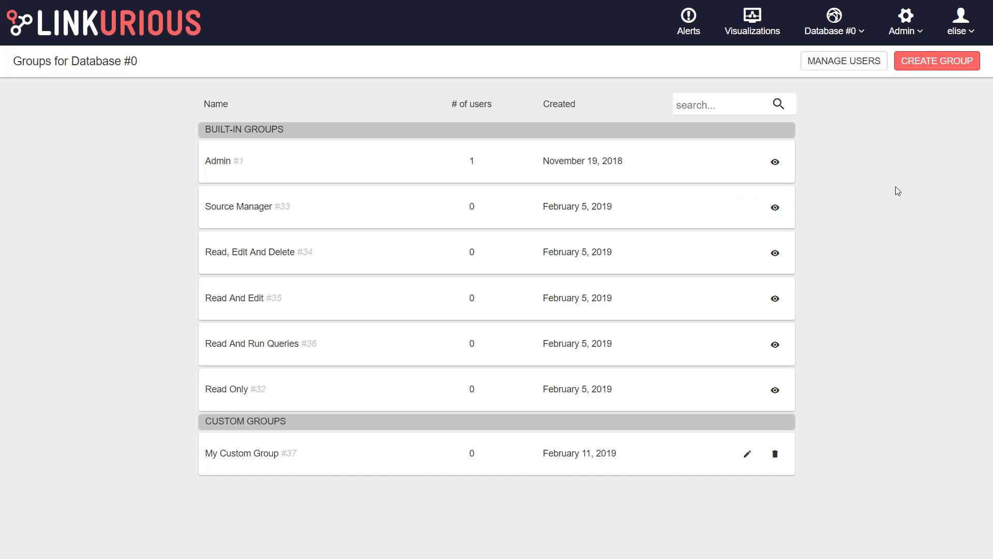
{"action": "left_click", "coordinate": [950, 61]}
{"action": "left_click", "coordinate": [284, 230]}
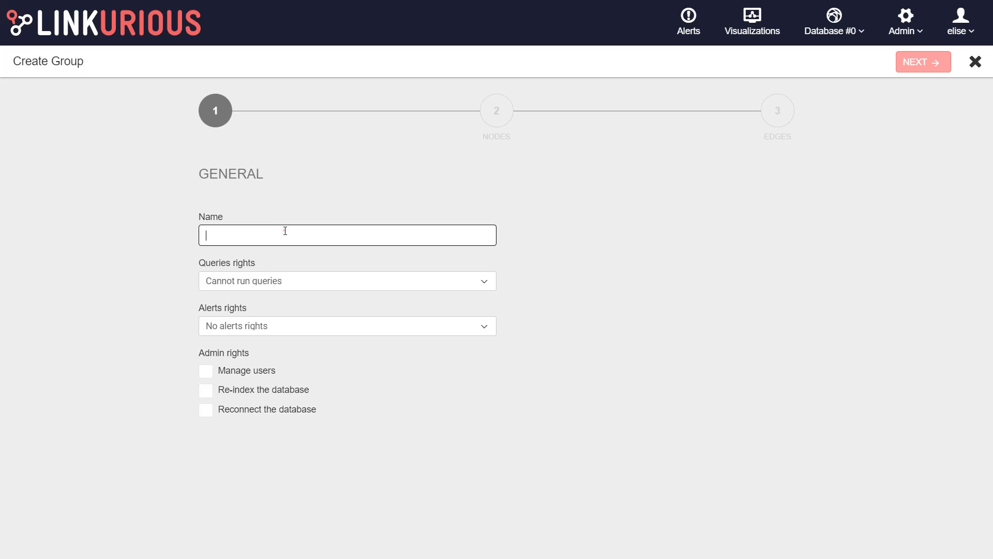
{"action": "type", "text": "My new custom group"}
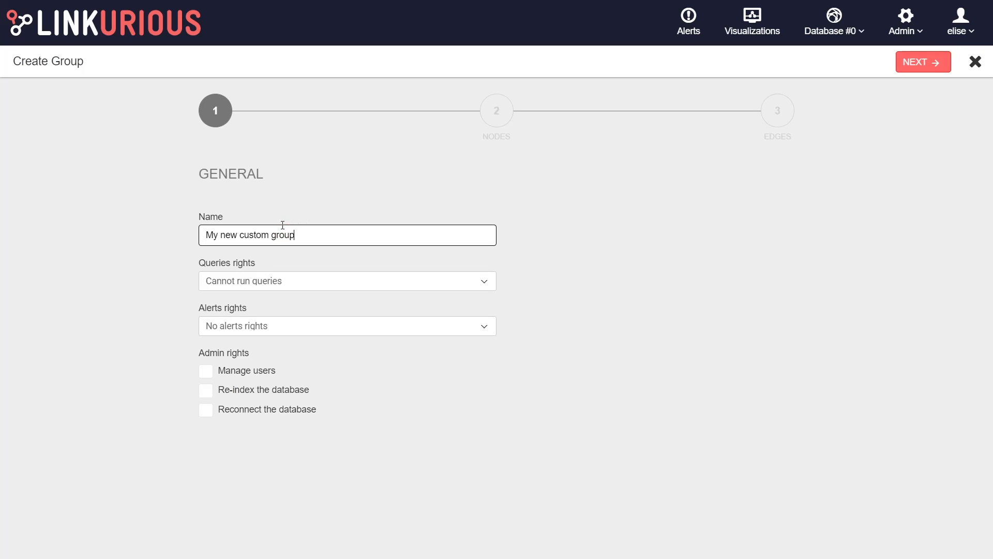
- Grant the group the Run read-queries, Process alerts and Reconnect the database rights, and proceed to the node permissions
{"action": "left_click", "coordinate": [315, 284]}
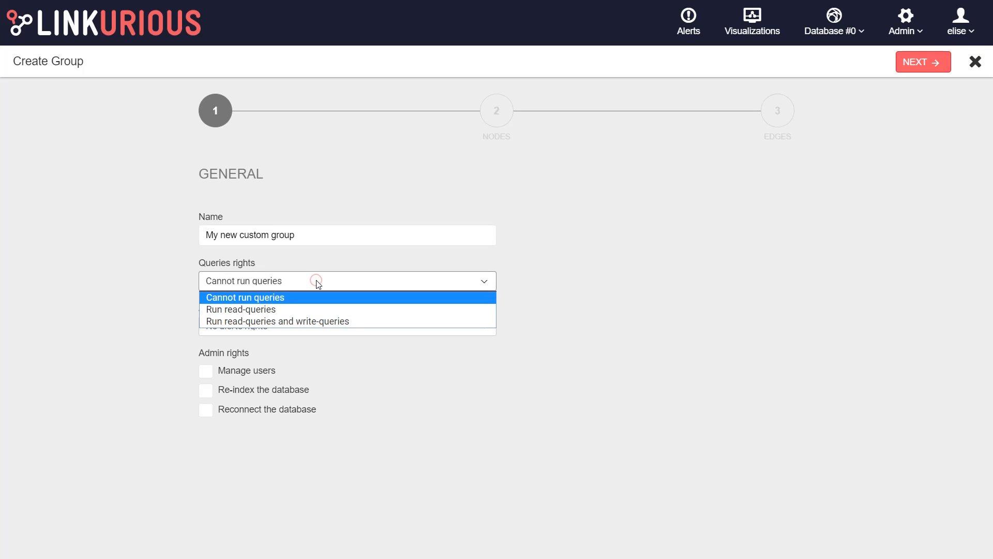
{"action": "left_click", "coordinate": [317, 310]}
{"action": "left_click", "coordinate": [298, 331]}
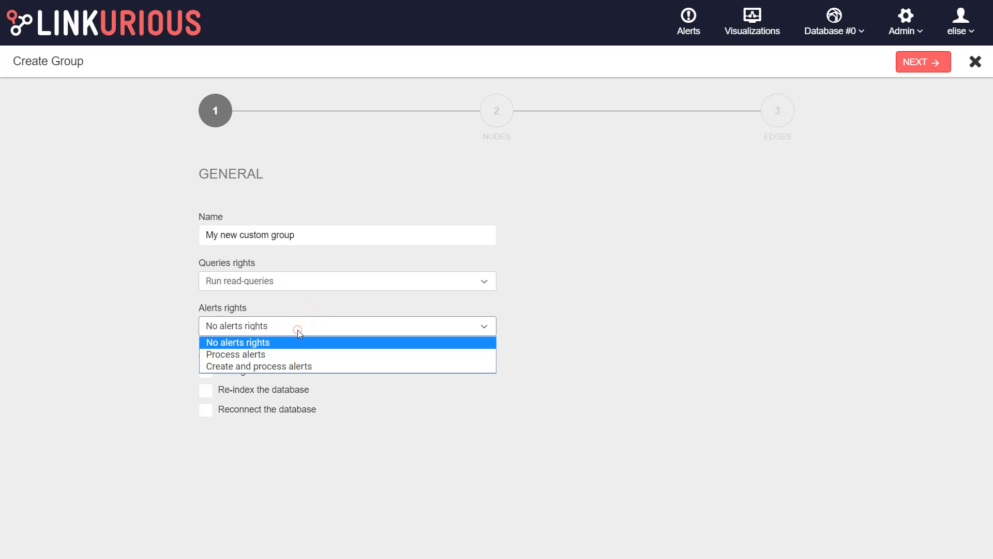
{"action": "left_click", "coordinate": [297, 357]}
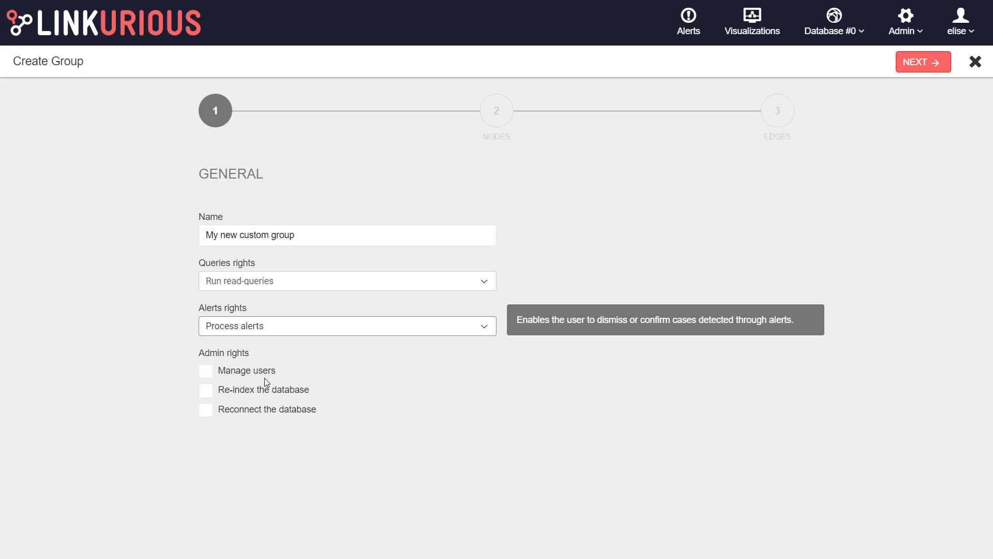
{"action": "left_click", "coordinate": [268, 411]}
{"action": "left_click", "coordinate": [925, 62]}
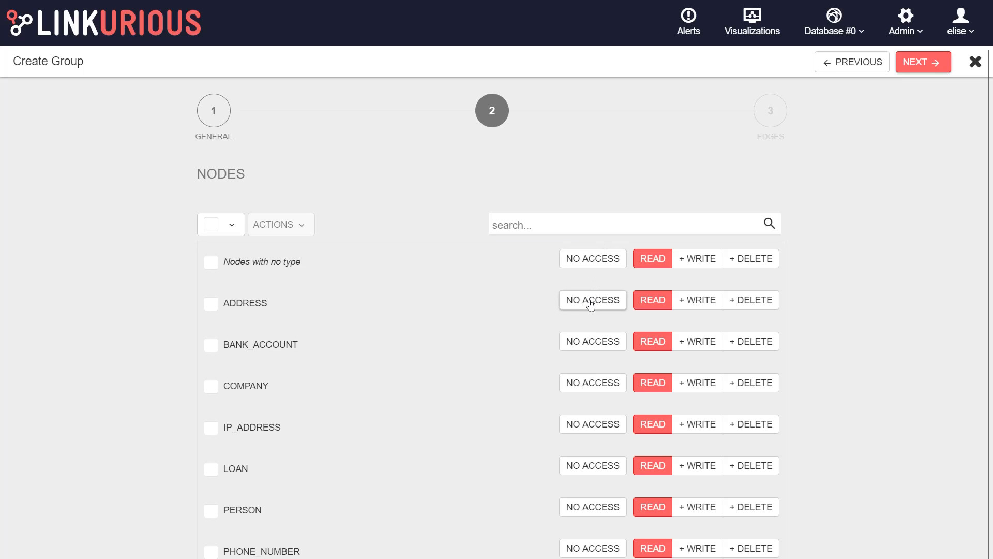
- Cycle the ADDRESS node permission through no access, read and write, ending with read, write and delete
{"action": "left_click", "coordinate": [591, 306]}
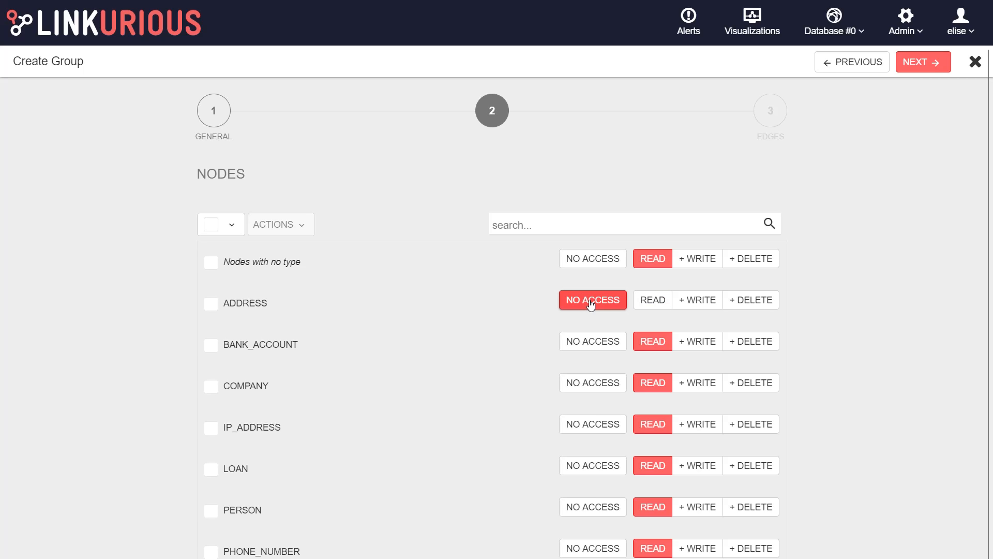
{"action": "left_click", "coordinate": [651, 304]}
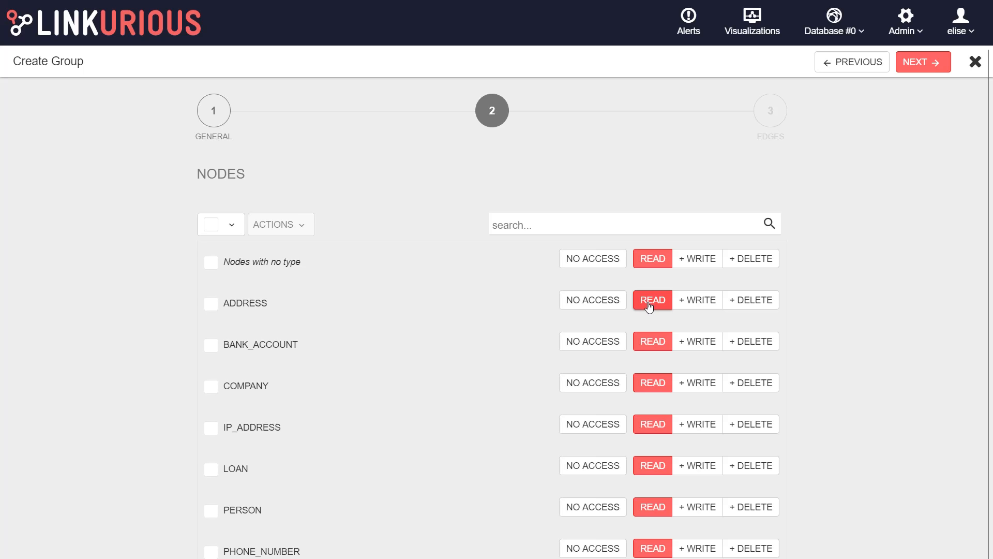
{"action": "left_click", "coordinate": [697, 301]}
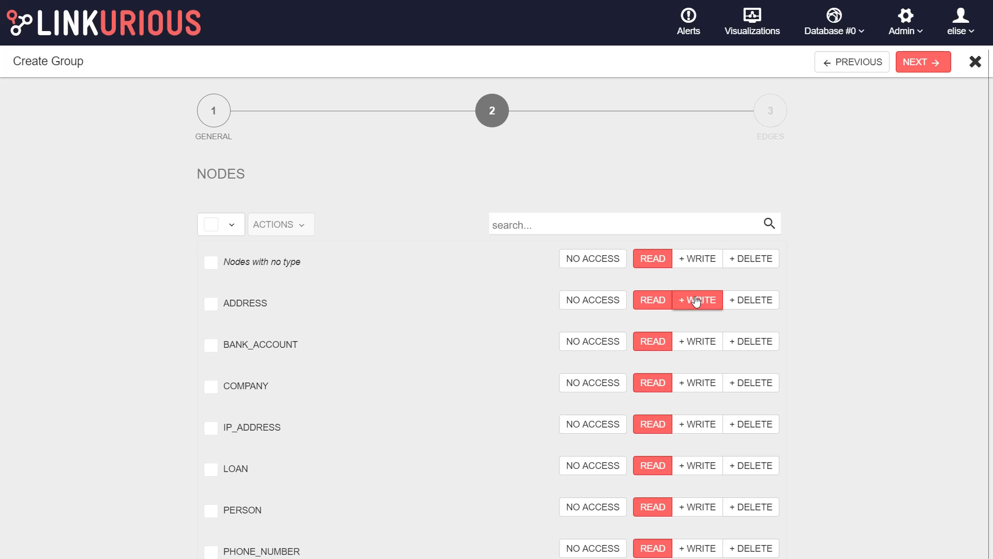
{"action": "left_click", "coordinate": [755, 301]}
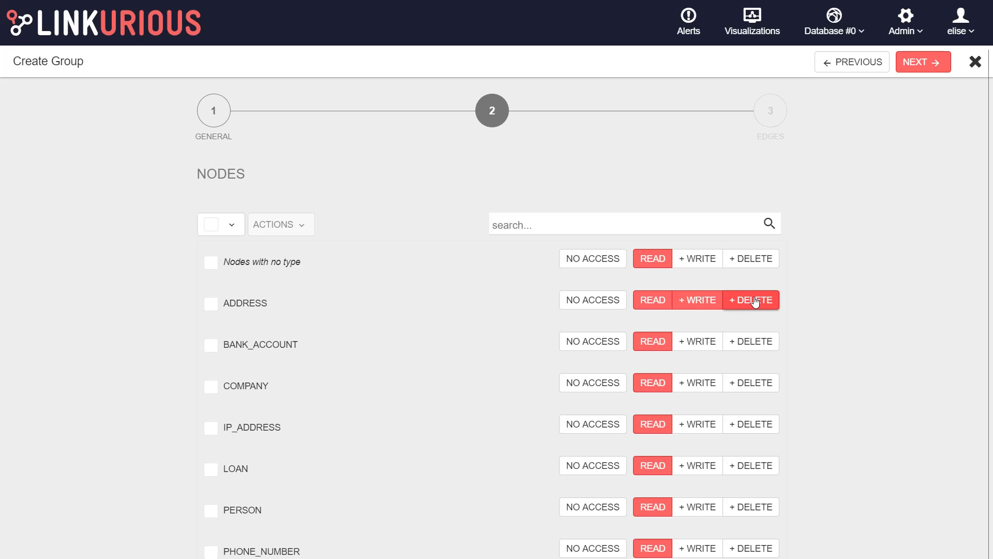
- Select all node categories and set their permission to Read and write
{"action": "left_click", "coordinate": [207, 228]}
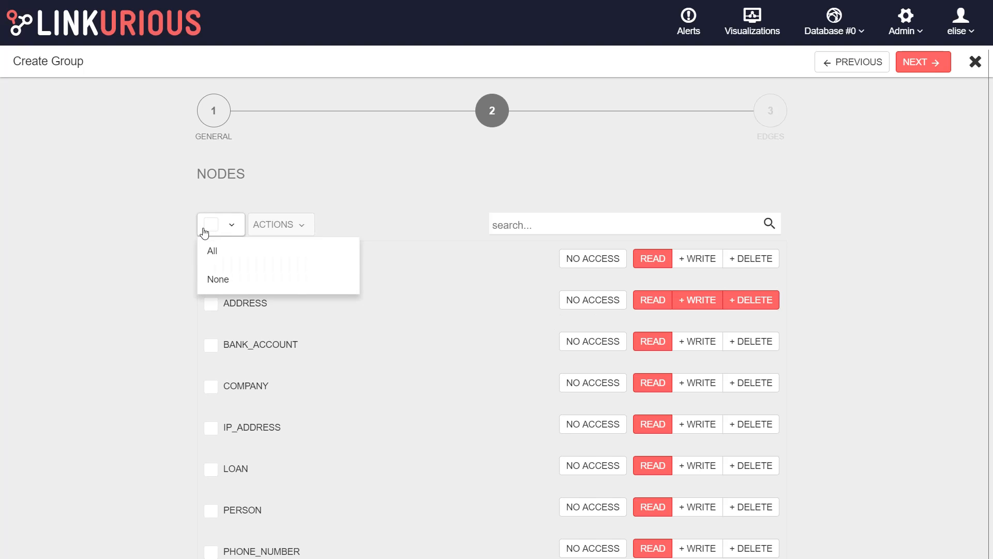
{"action": "left_click", "coordinate": [221, 256]}
{"action": "left_click", "coordinate": [299, 227]}
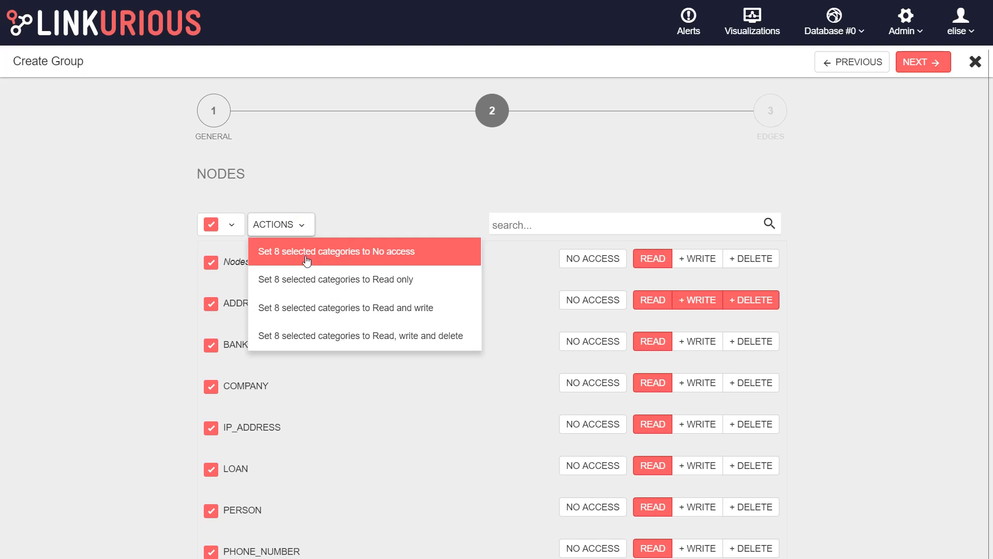
{"action": "left_click", "coordinate": [309, 311]}
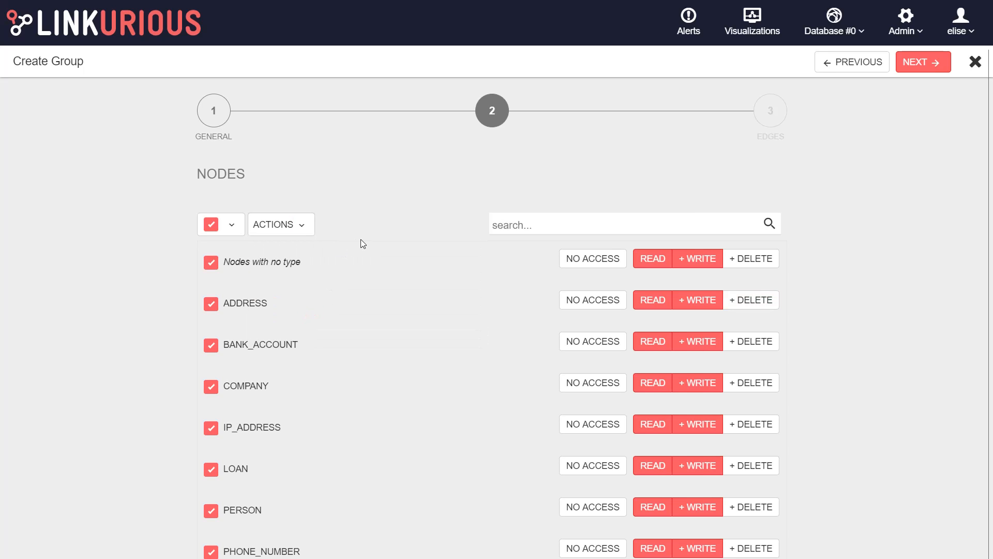
- Proceed to the edge permissions, activate the edge search, and save the new group
{"action": "left_click", "coordinate": [917, 63]}
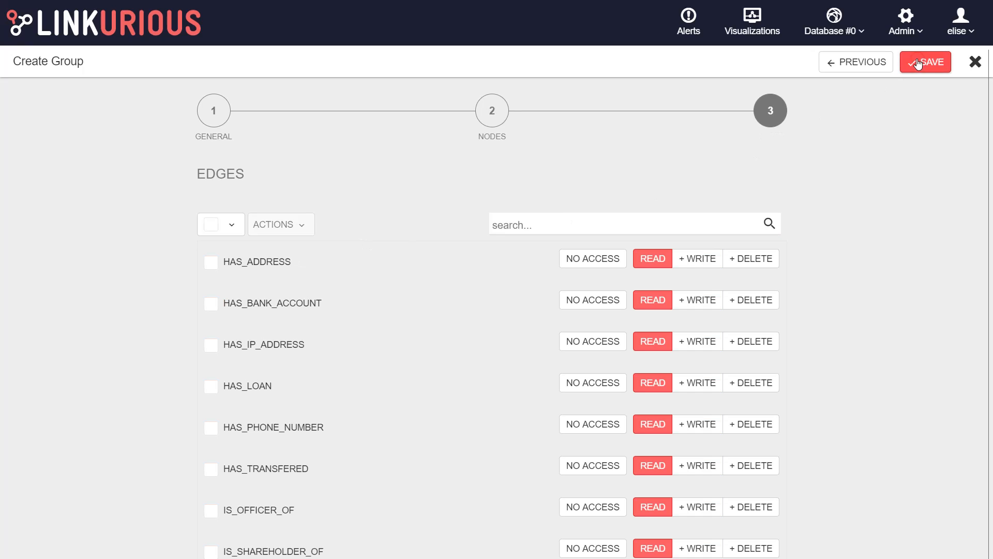
{"action": "left_click", "coordinate": [601, 232]}
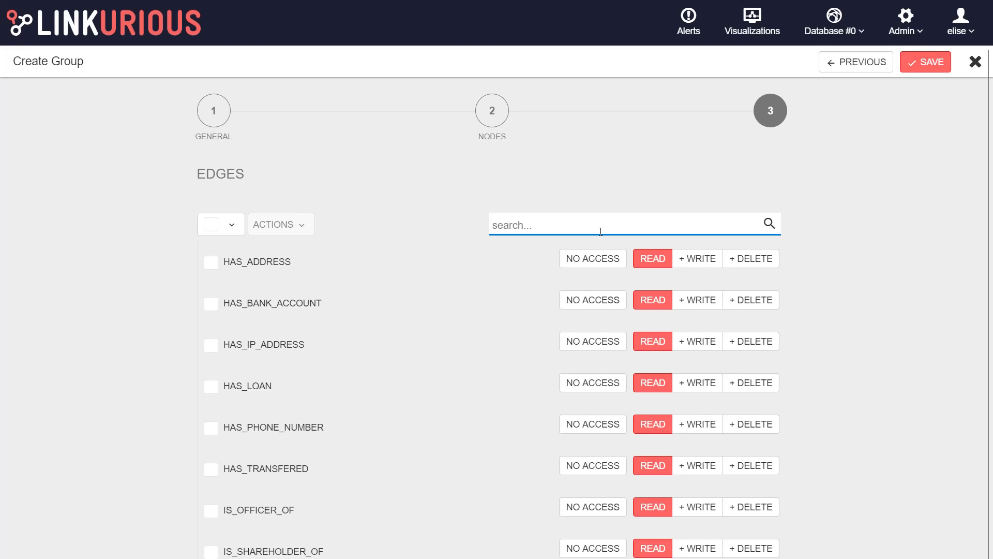
{"action": "left_click", "coordinate": [922, 63]}
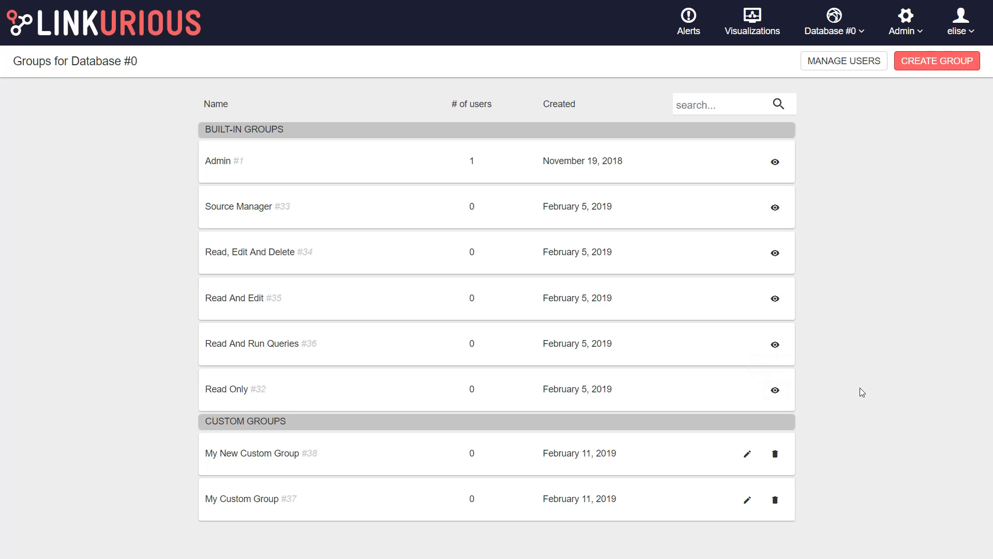
- Go to the user management, start a new user, and go through the email, full name, password and password confirmation fields
{"action": "left_click", "coordinate": [838, 65]}
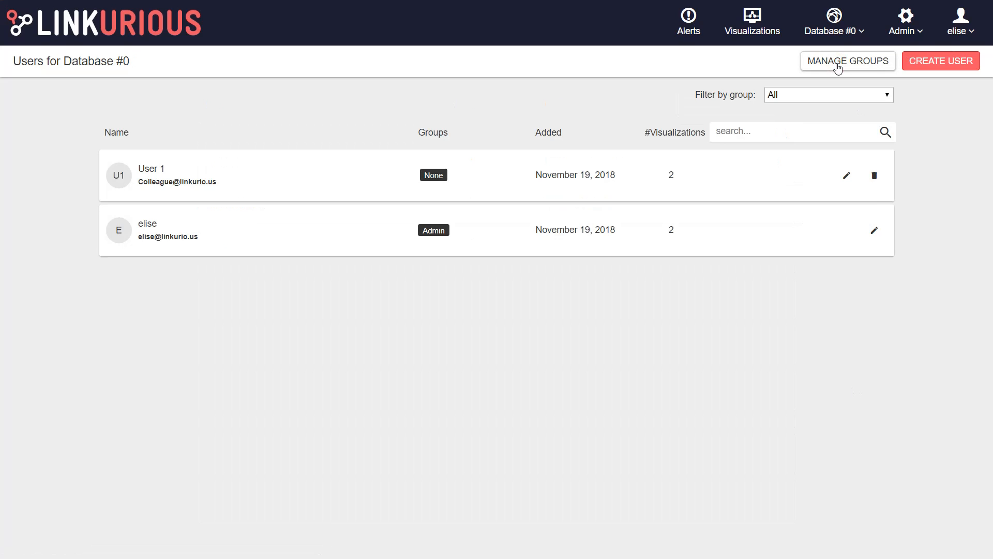
{"action": "left_click", "coordinate": [941, 60]}
{"action": "left_click", "coordinate": [271, 142]}
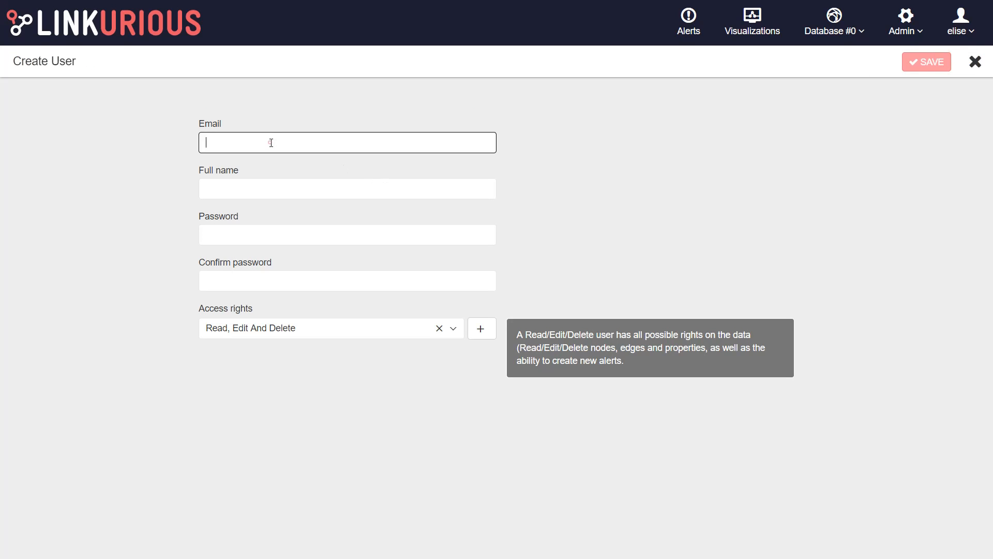
{"action": "left_click", "coordinate": [260, 185]}
{"action": "left_click", "coordinate": [257, 225]}
{"action": "left_click", "coordinate": [261, 284]}
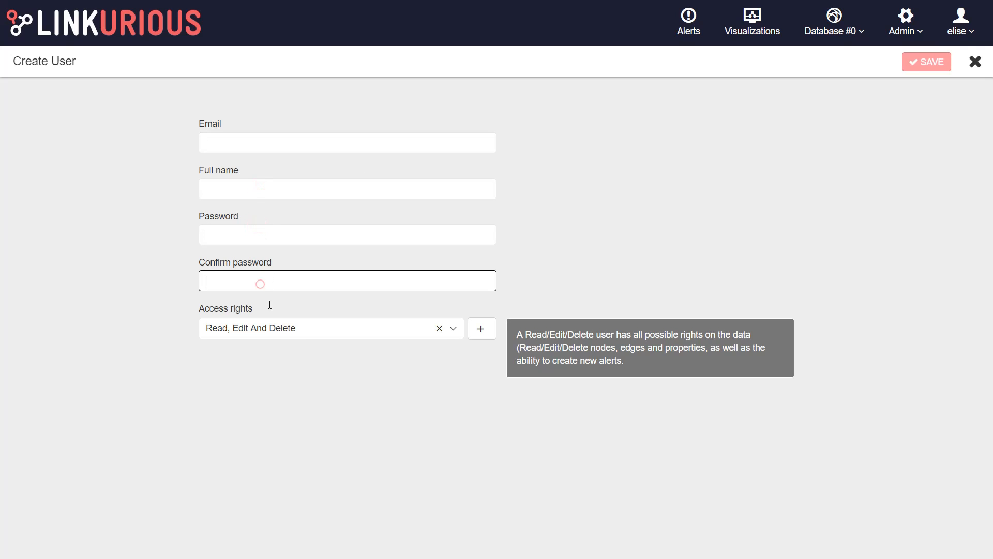
- Assign the new user to My New Custom Group in the access rights, and choose an additional group
{"action": "left_click", "coordinate": [311, 340]}
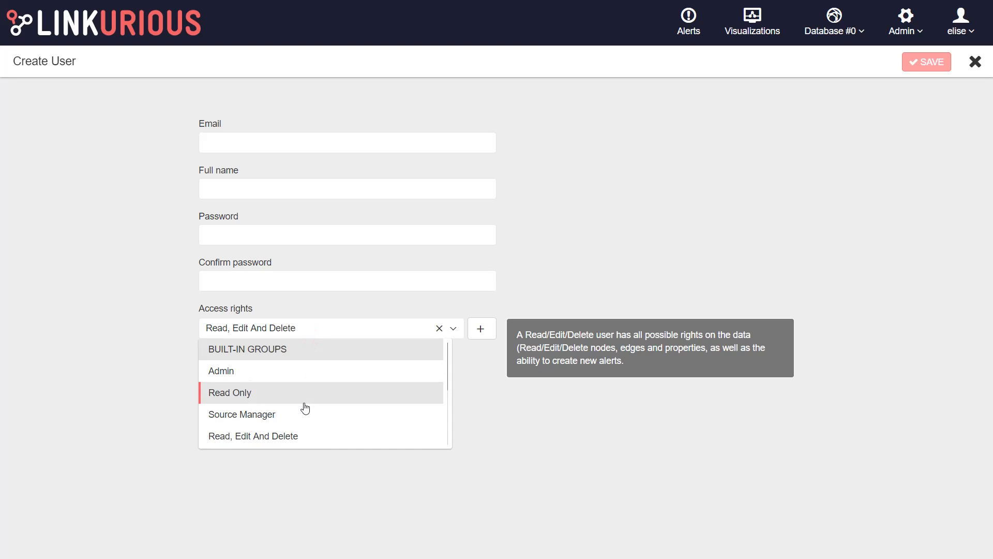
{"action": "scroll", "coordinate": [306, 409], "scroll_direction": "down", "scroll_amount": 4}
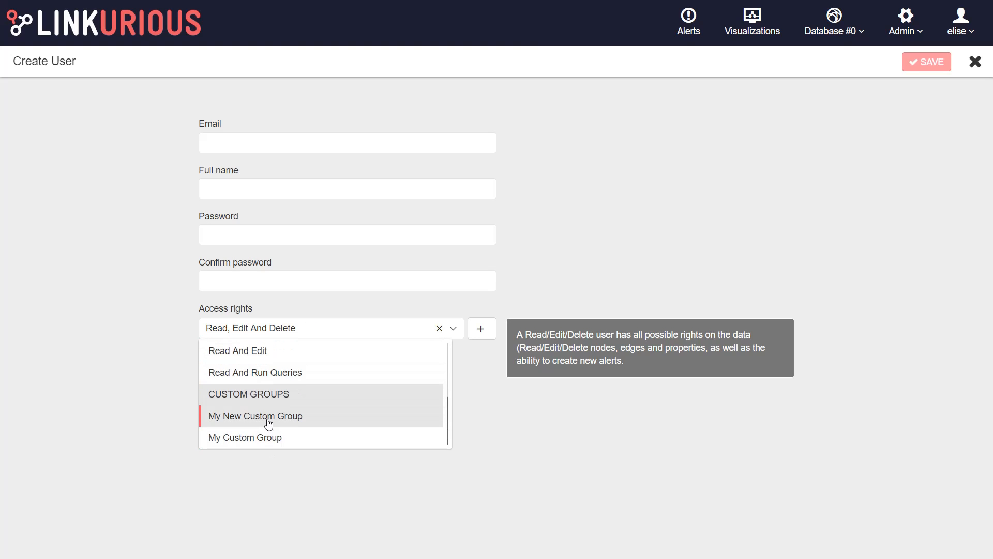
{"action": "left_click", "coordinate": [269, 420]}
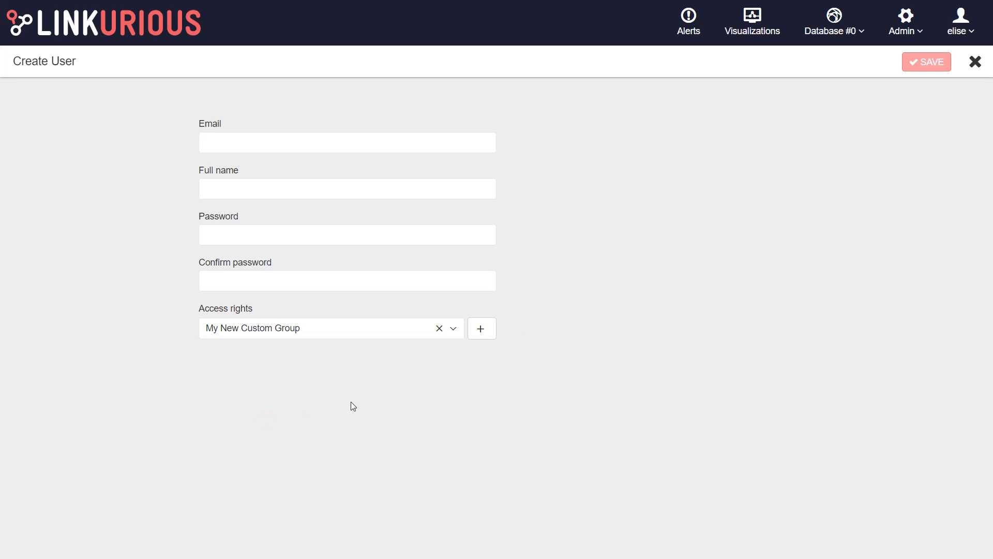
{"action": "left_click", "coordinate": [483, 330]}
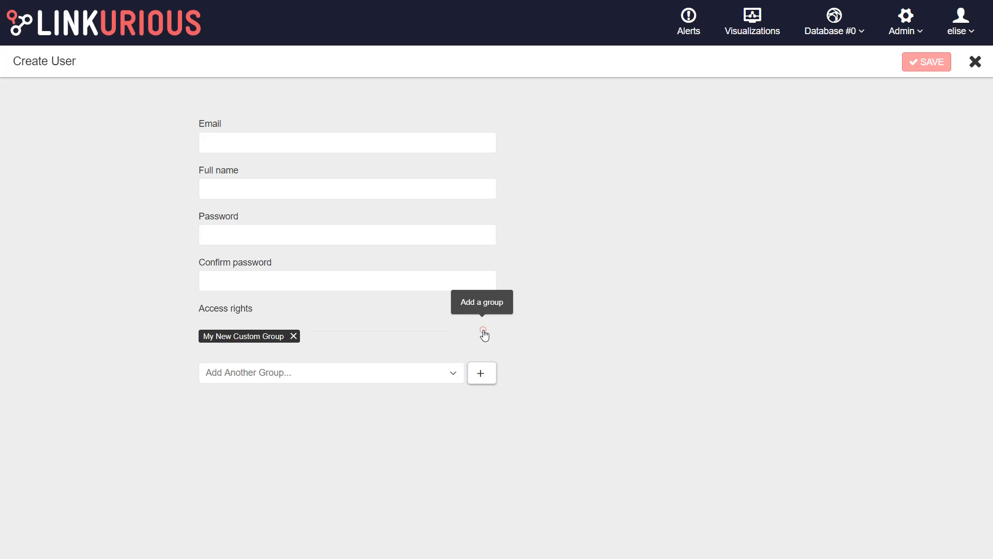
{"action": "left_click", "coordinate": [388, 372]}
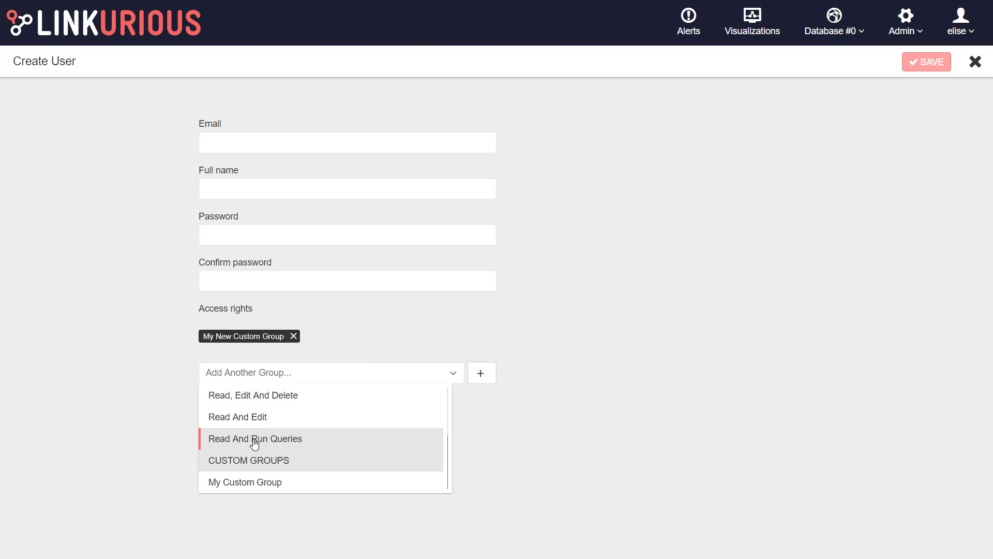
{"action": "scroll", "coordinate": [254, 441], "scroll_direction": "up", "scroll_amount": 2}
{"action": "left_click", "coordinate": [249, 463]}
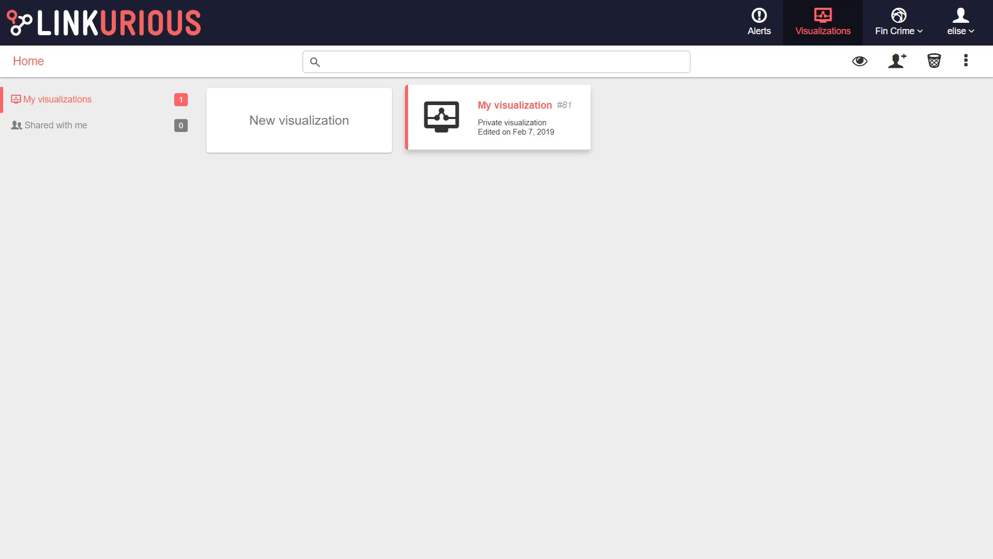
- Try to share "My visualization" from the dashboard with a user who can modify and share it
{"action": "right_click", "coordinate": [477, 128]}
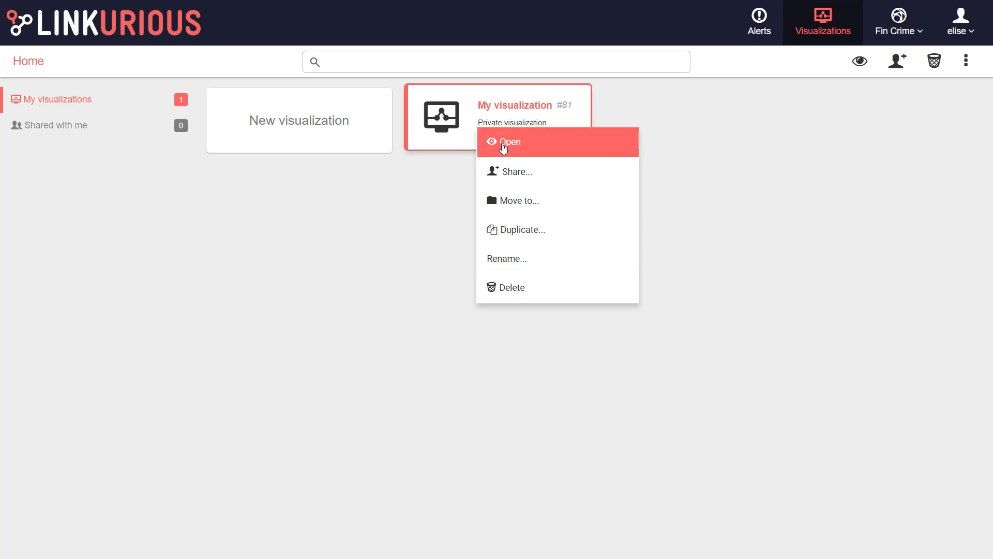
{"action": "left_click", "coordinate": [515, 176]}
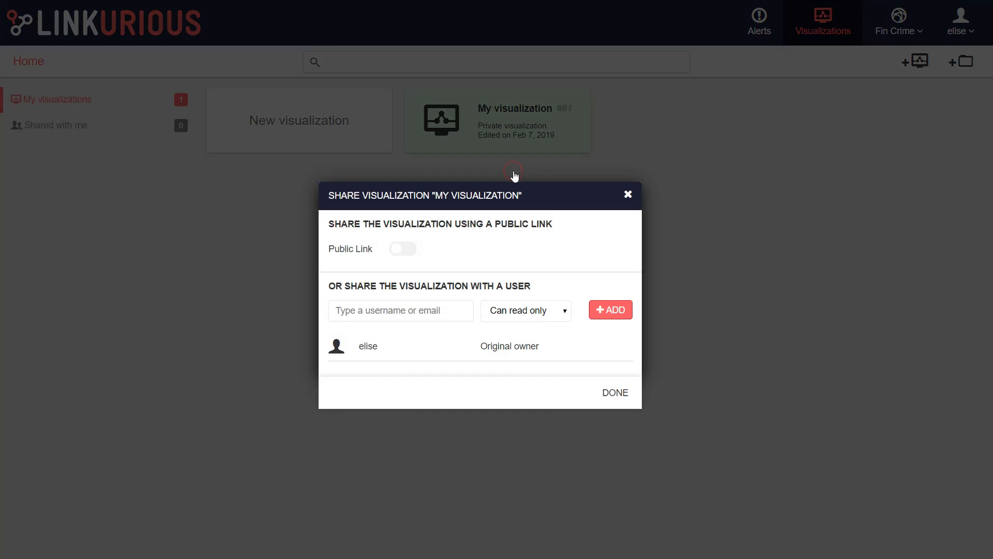
{"action": "left_click", "coordinate": [444, 311]}
{"action": "type", "text": "je"}
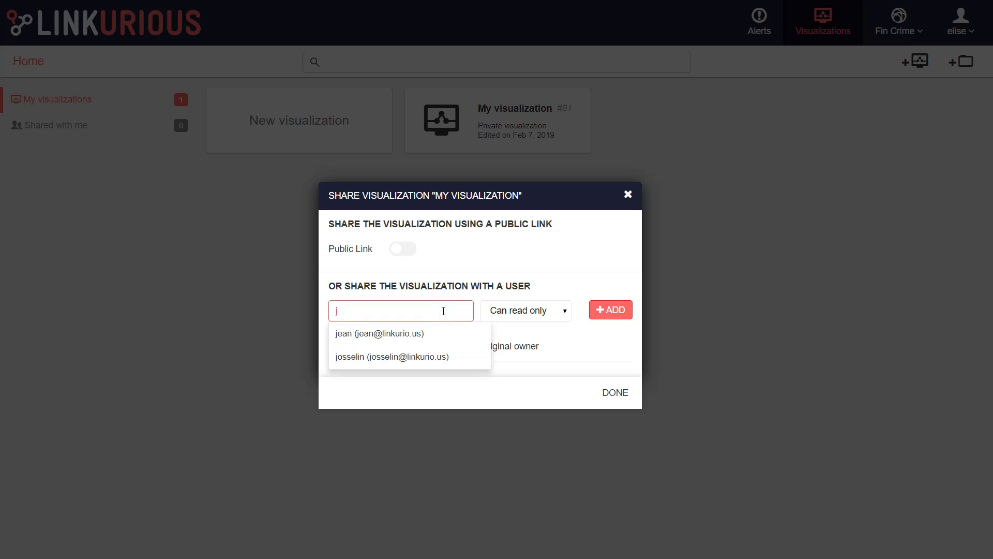
{"action": "left_click", "coordinate": [424, 337]}
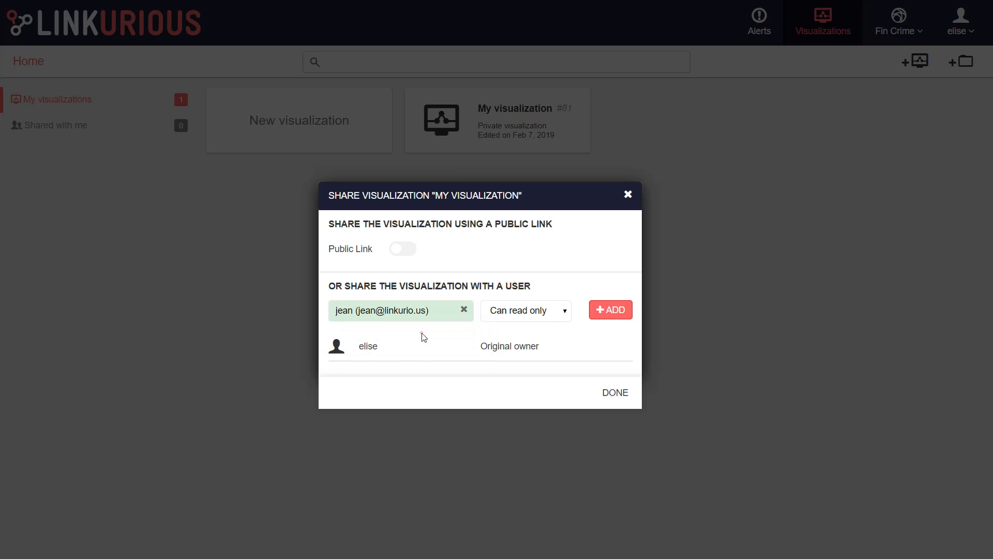
{"action": "left_click", "coordinate": [530, 311]}
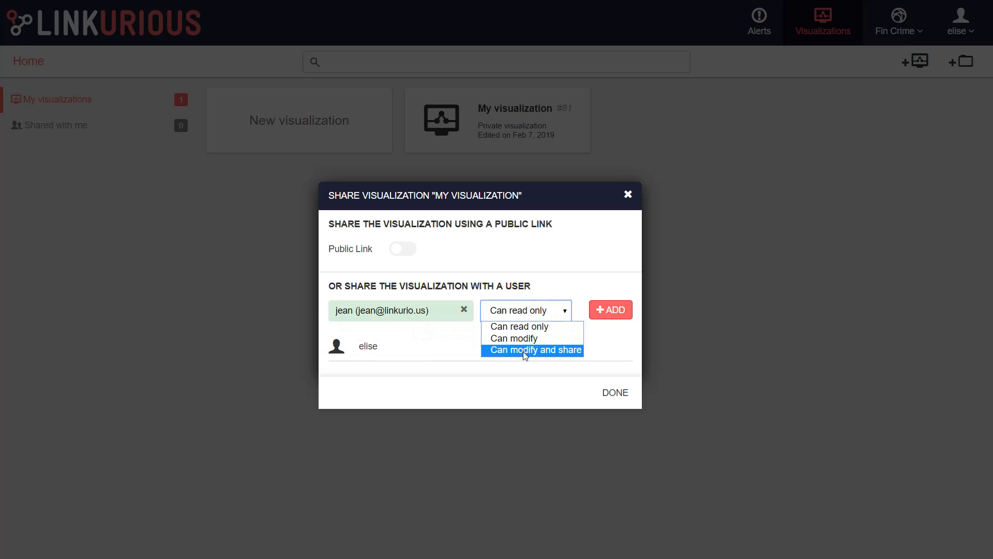
{"action": "left_click", "coordinate": [525, 350]}
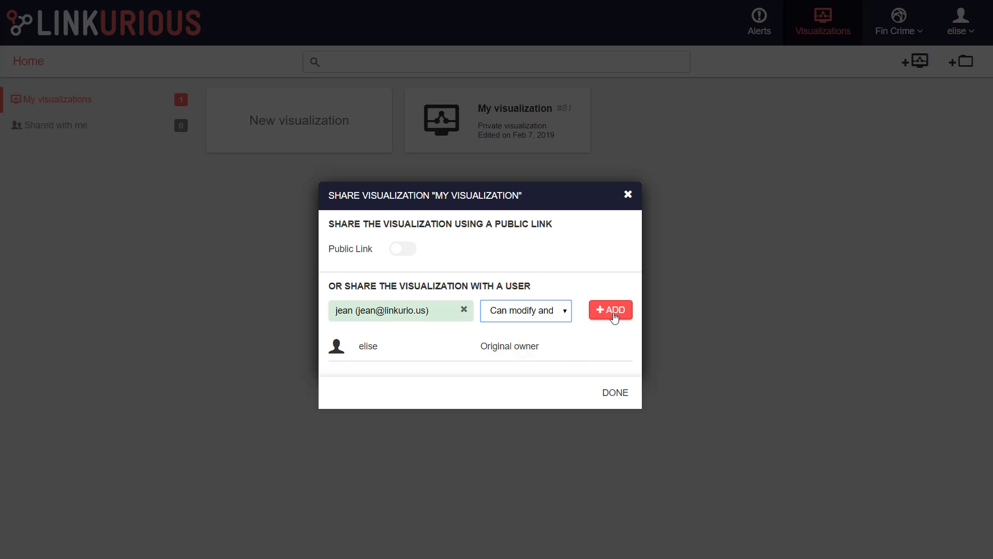
{"action": "left_click", "coordinate": [621, 393]}
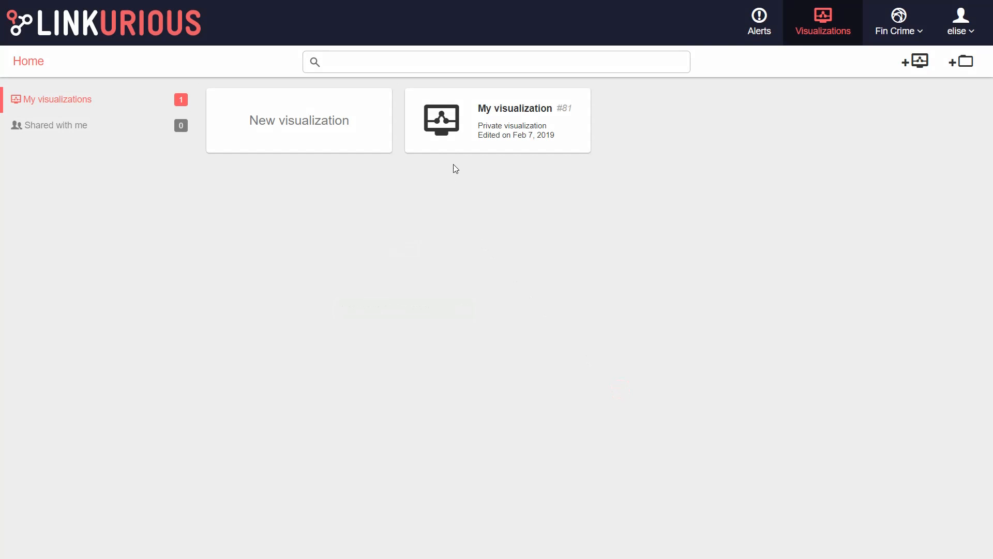
- Open "My visualization" and share it with a user, granting the Can modify and share right
{"action": "left_click", "coordinate": [458, 132]}
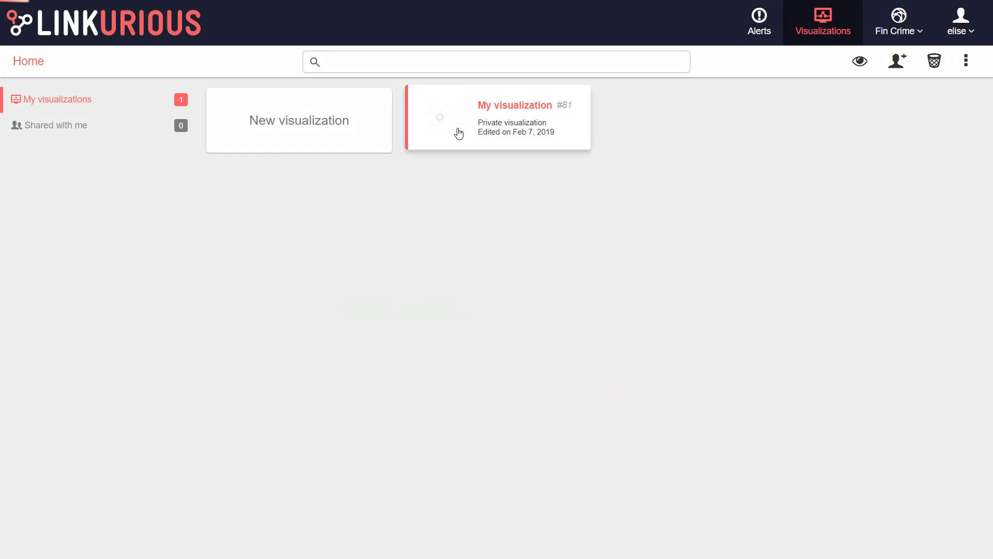
{"action": "double_click", "coordinate": [459, 133]}
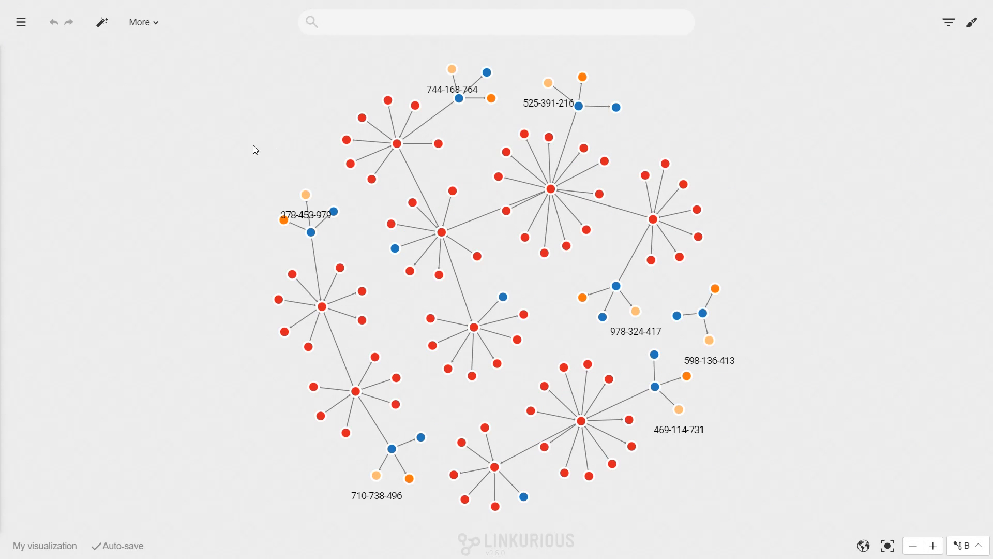
{"action": "left_click", "coordinate": [21, 22]}
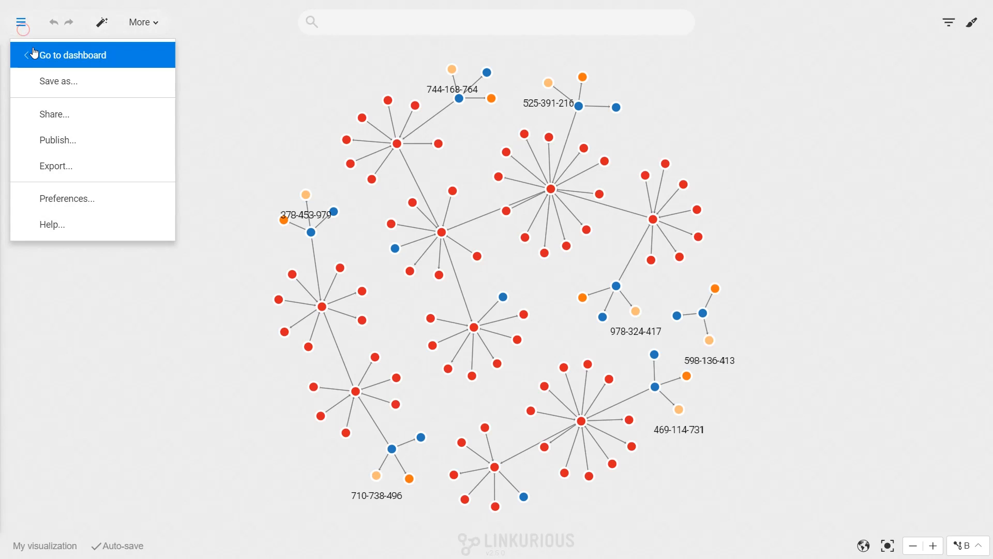
{"action": "left_click", "coordinate": [51, 117]}
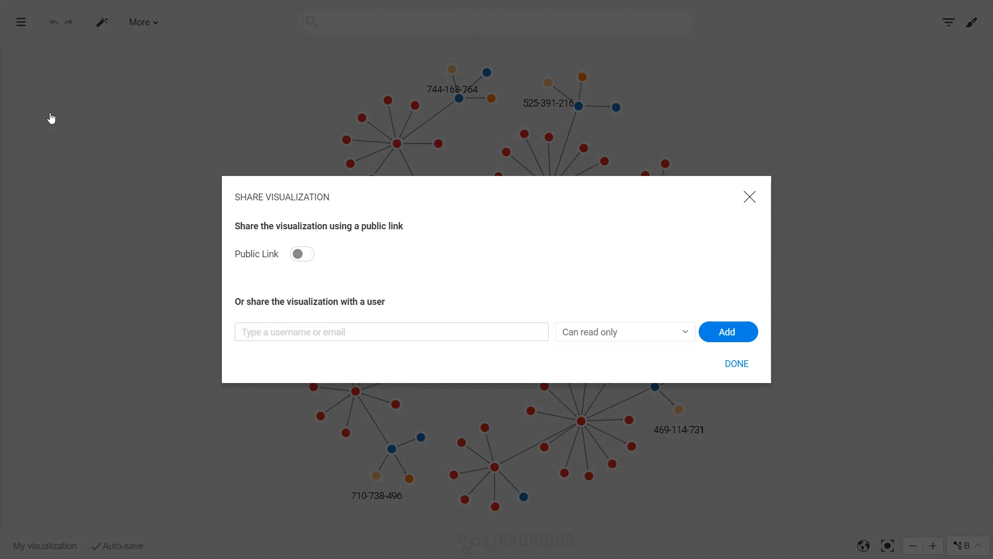
{"action": "left_click", "coordinate": [312, 331]}
{"action": "type", "text": "je"}
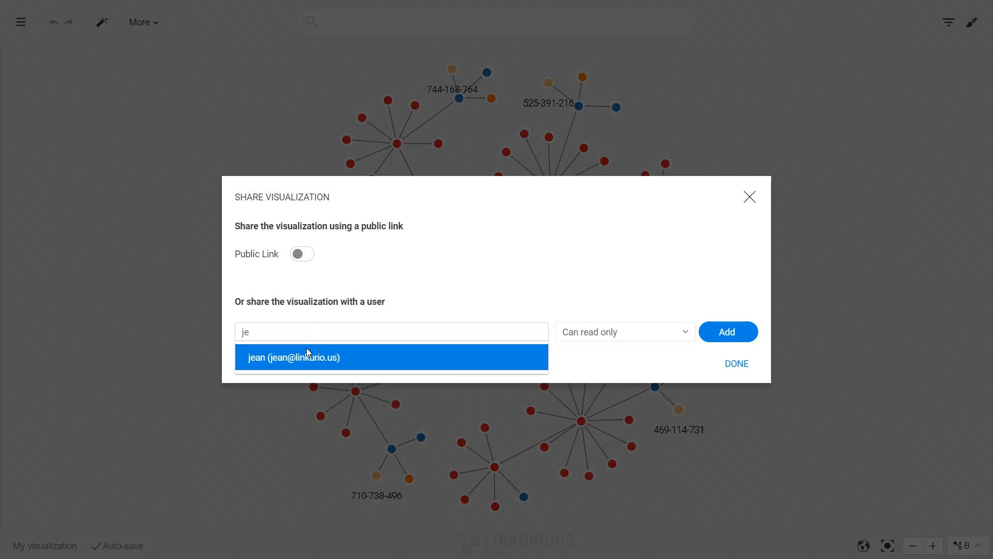
{"action": "left_click", "coordinate": [309, 357]}
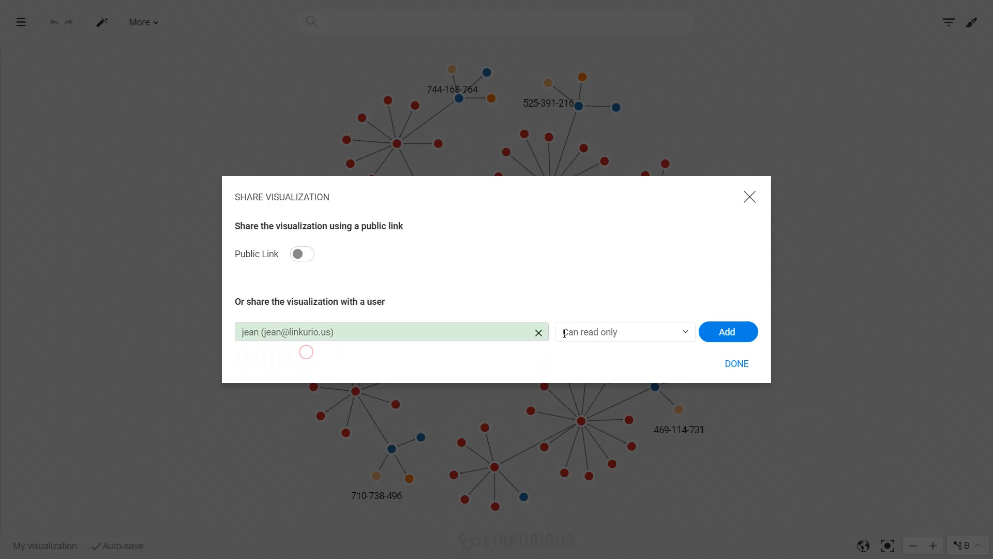
{"action": "left_click", "coordinate": [614, 332]}
{"action": "left_click", "coordinate": [612, 371]}
{"action": "left_click", "coordinate": [722, 332]}
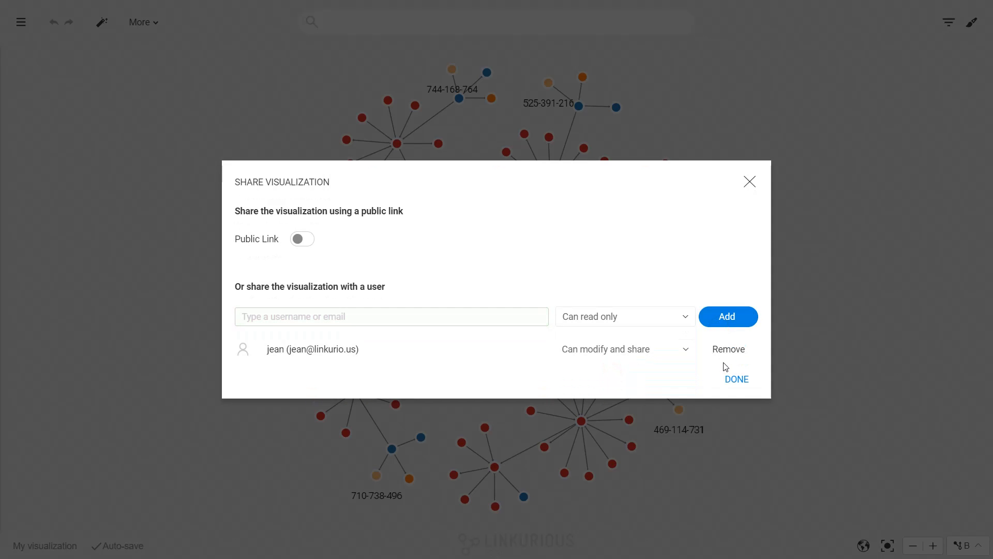
{"action": "left_click", "coordinate": [738, 377]}
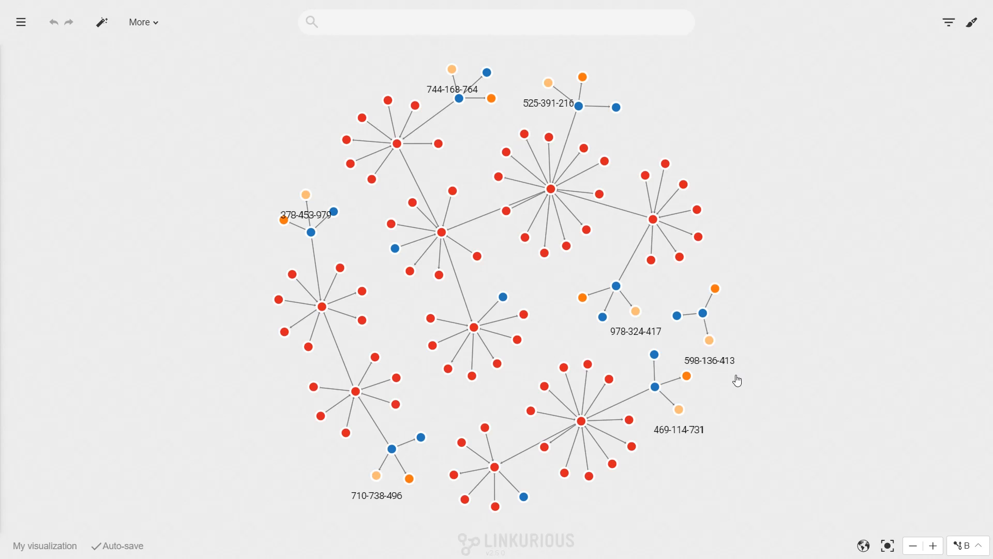
- Open the export options of the visualization and choose the JSON data format
{"action": "left_click", "coordinate": [20, 22]}
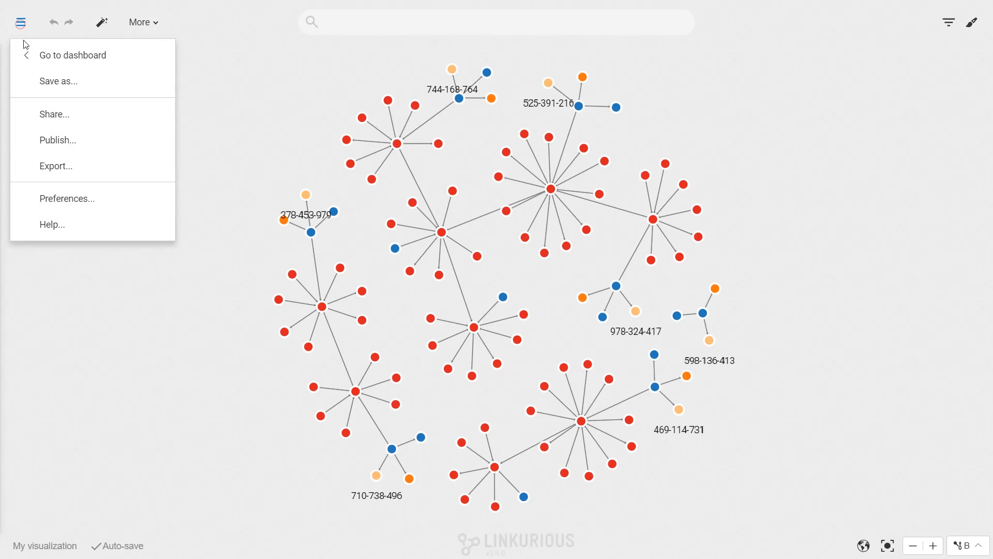
{"action": "left_click", "coordinate": [49, 168]}
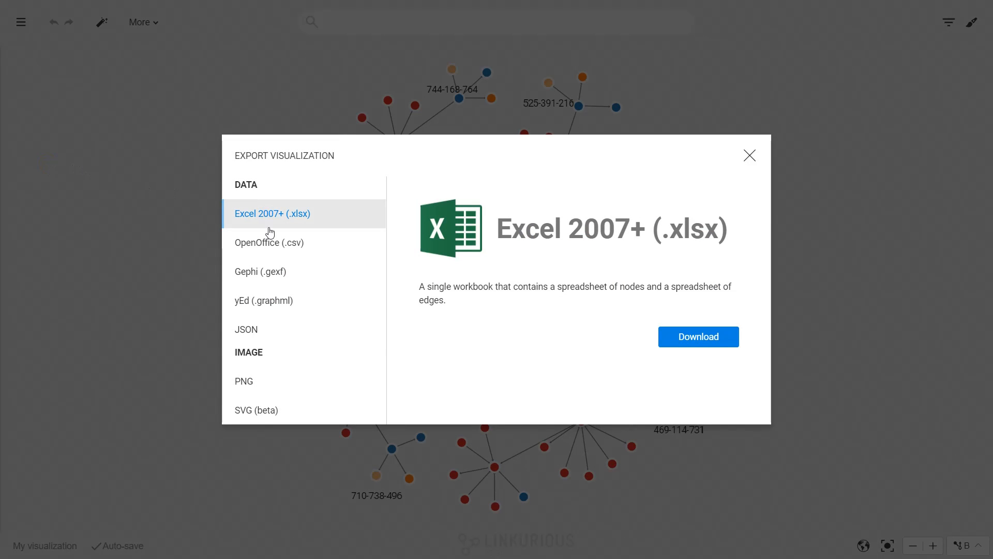
{"action": "left_click", "coordinate": [269, 334]}
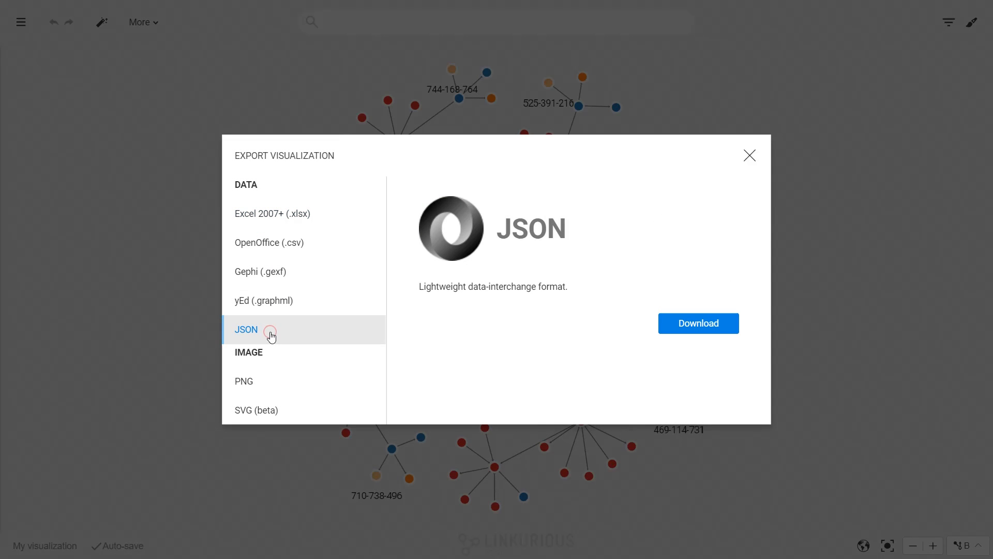